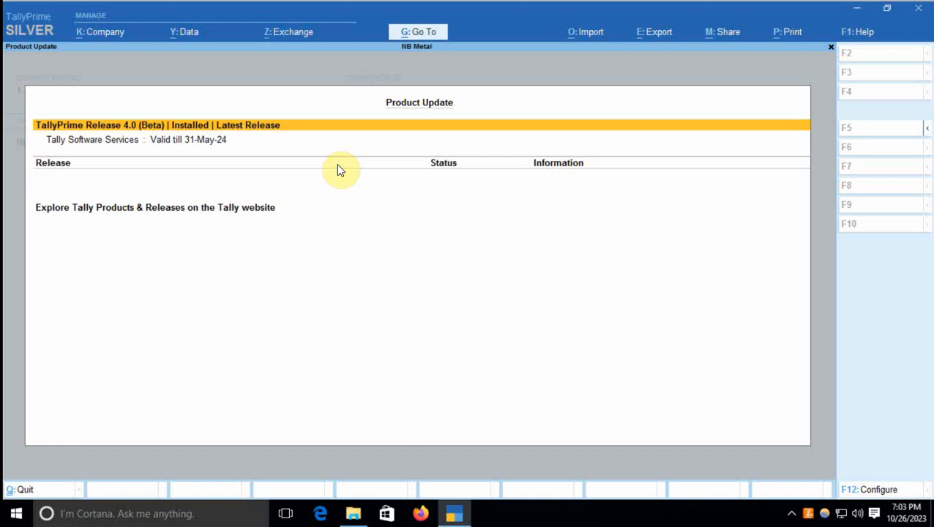
- Close the product update screen and open the company's Dashboard from the Gateway of Tally
key("Escape")
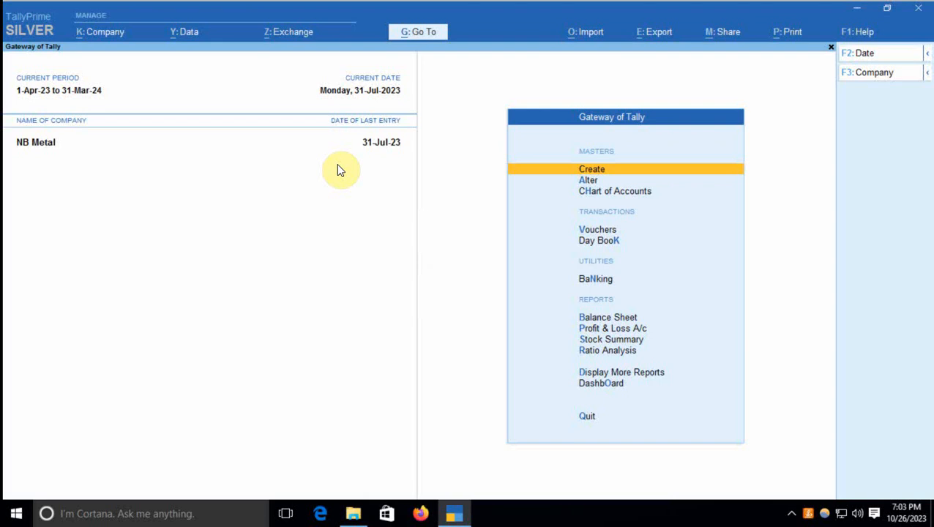
key("Down")
key("Down")
key("Down")
key("Down")
key("Down")
key("Down")
key("Down")
key("Down")
key("Down")
key("Down")
key("Down")
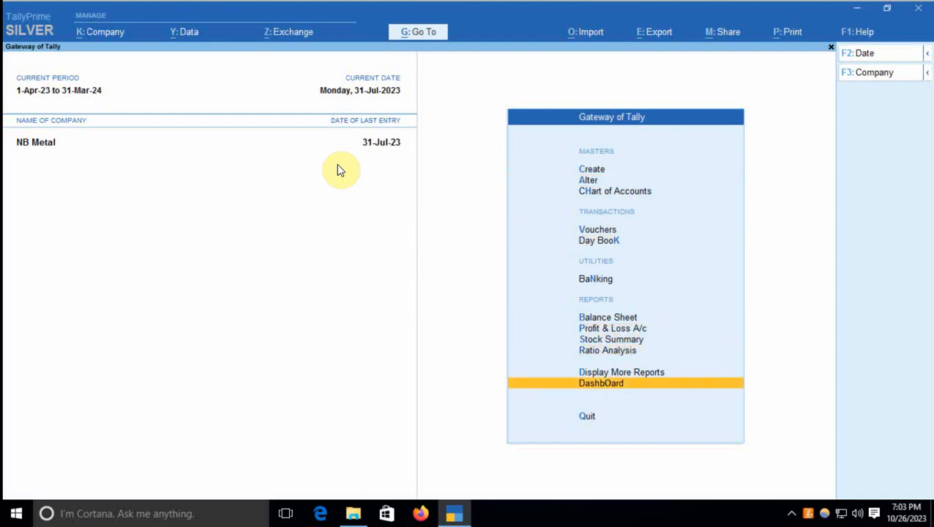
key("Return")
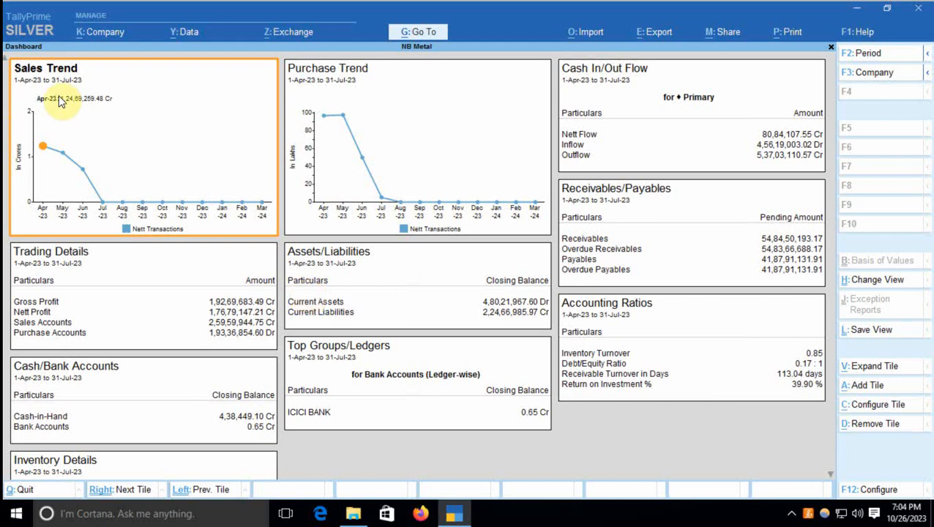
- Configure the Sales Trend tile with the display type Data Only and the Default scale factor
left_click(156, 113)
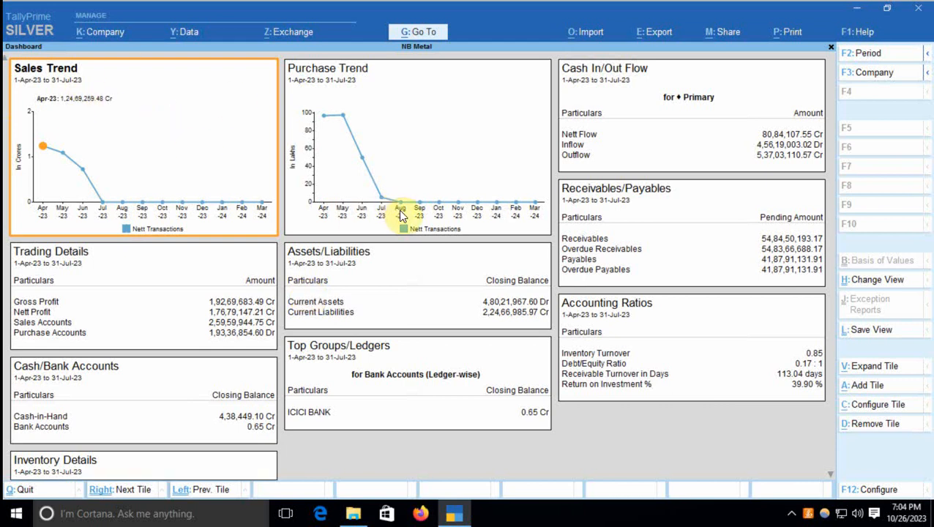
left_click(872, 407)
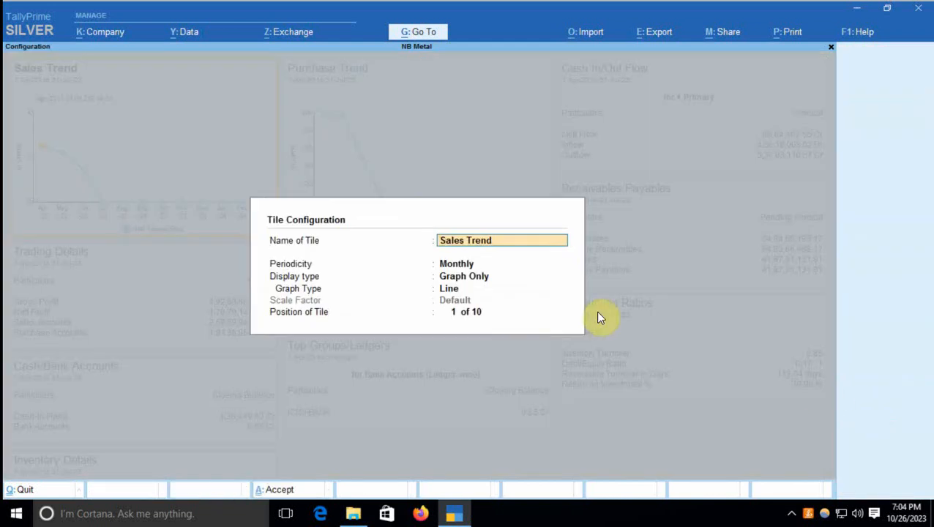
key("Return")
key("Return")
key("Up")
key("Return")
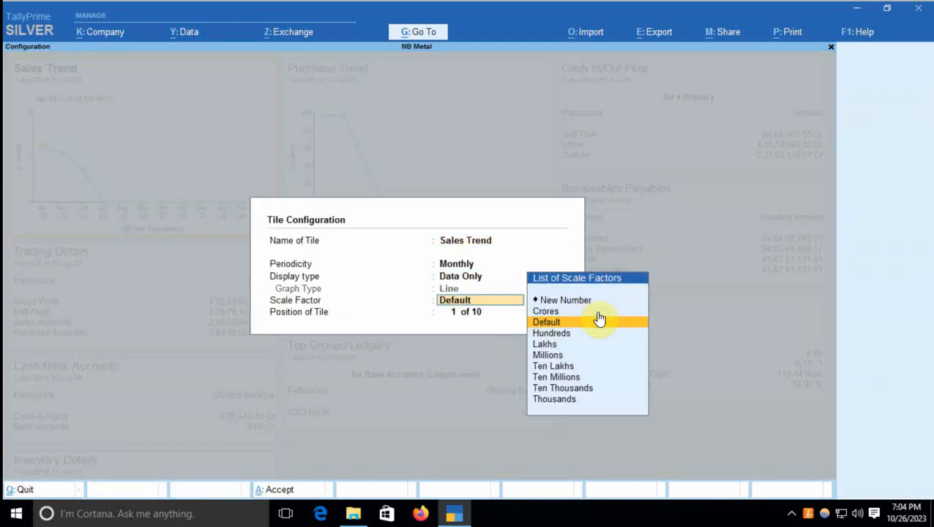
key("Return")
key("Return")
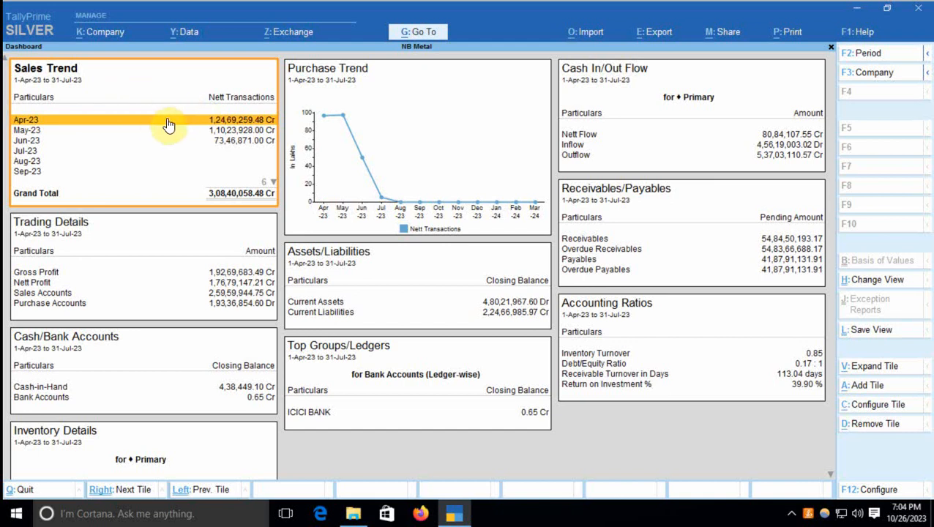
- Change the Sales Trend tile's display type to Data & Graph, using the Line graph type
left_click(864, 404)
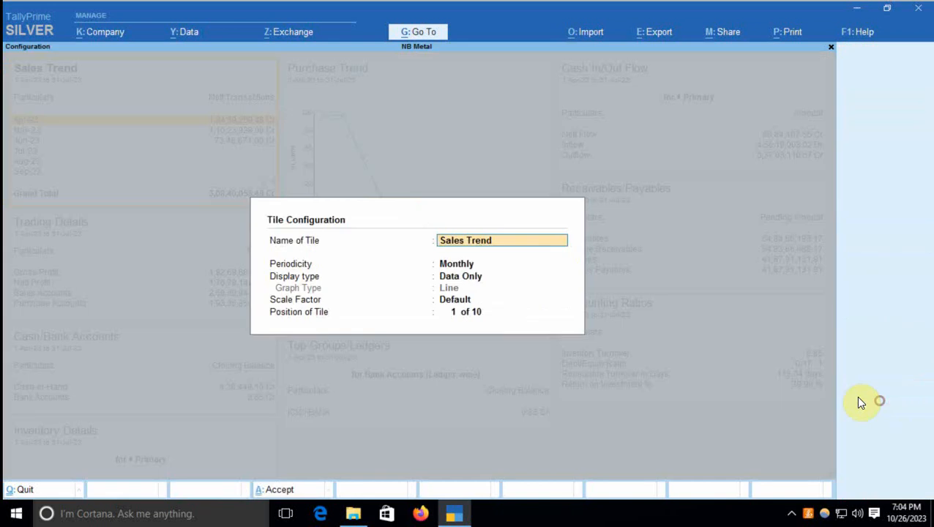
key("Return")
key("Return")
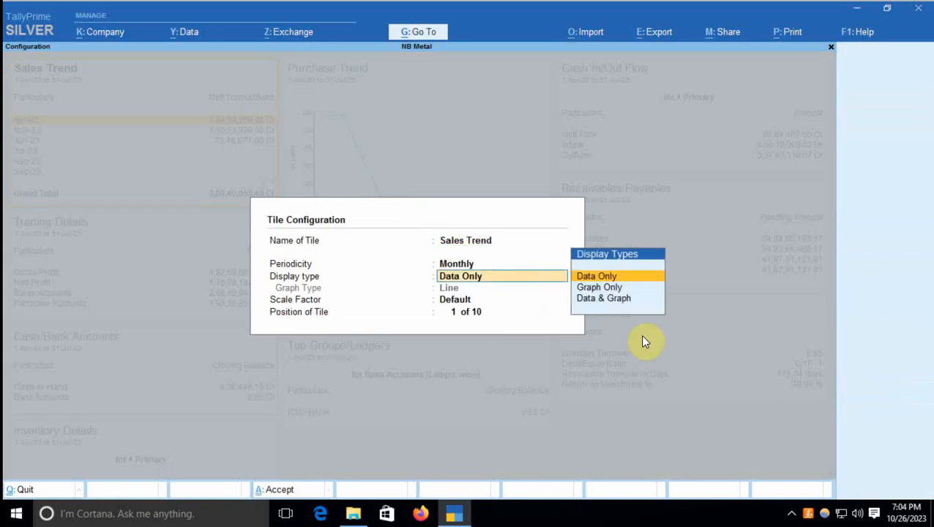
key("Down")
key("Down")
key("Return")
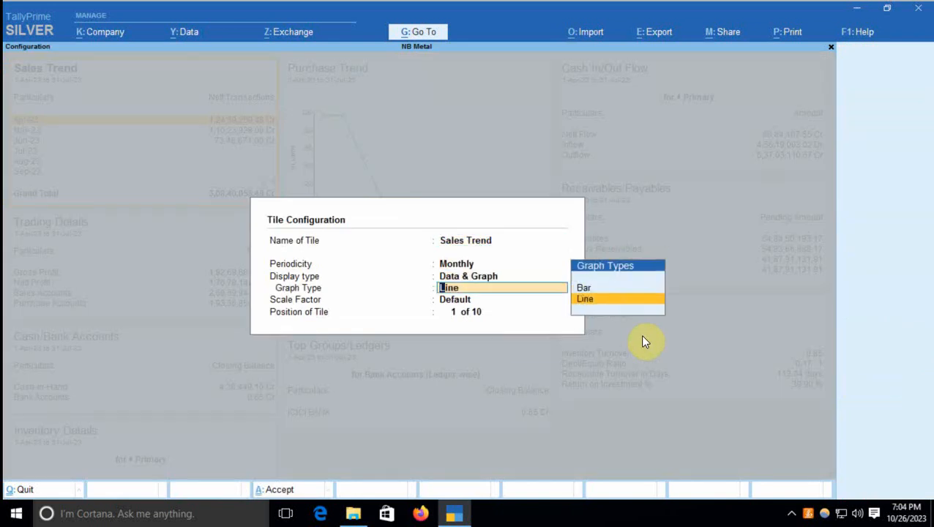
key("Return")
key("Return")
key("Return")
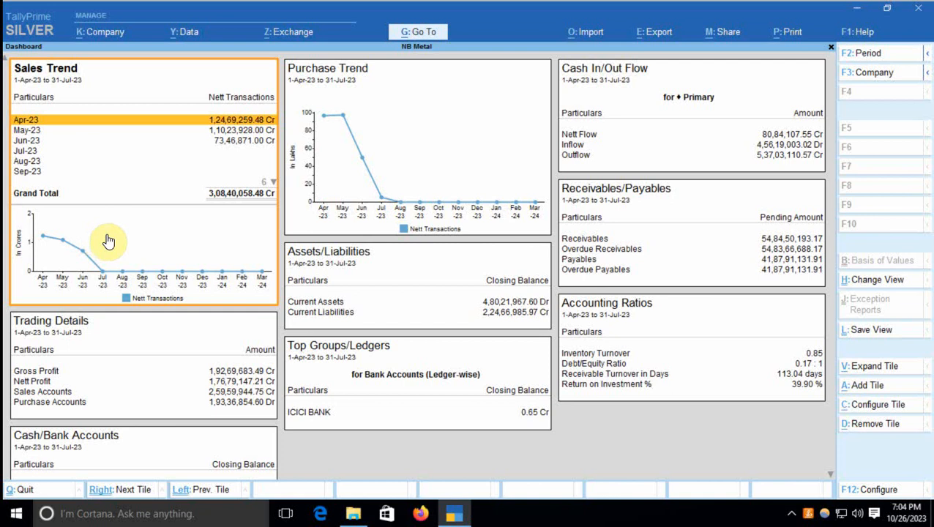
- Set the Sales Trend tile's display type back to Data Only, accepting the Default scale factor
left_click(879, 407)
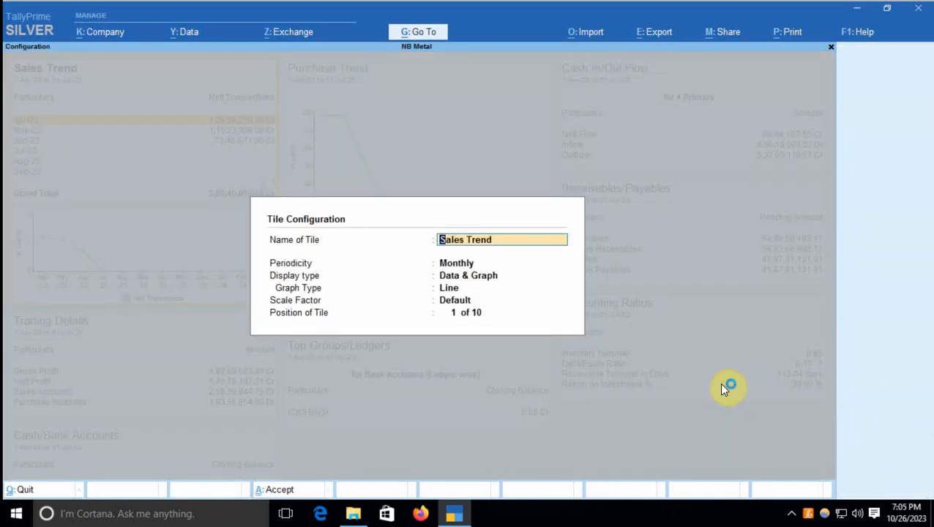
key("Return")
key("Return")
key("Up")
key("Up")
key("Return")
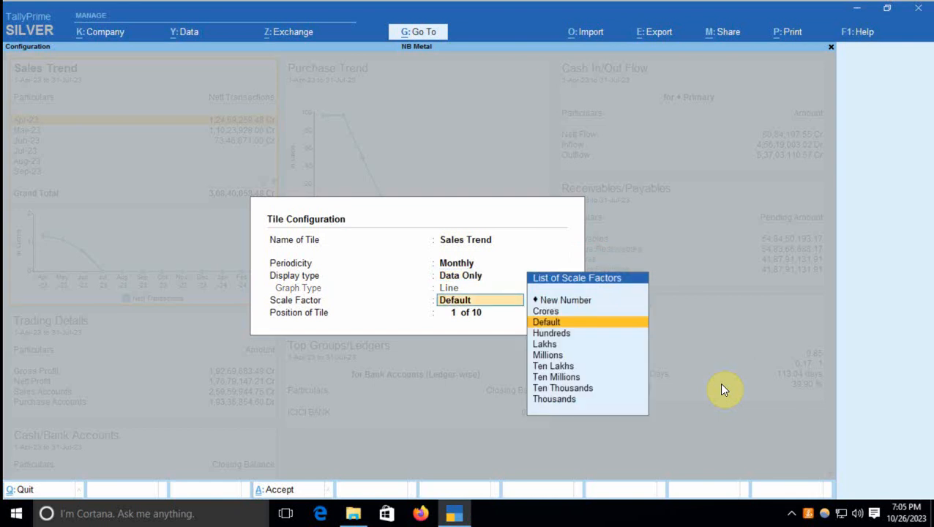
key("Return")
key("Return")
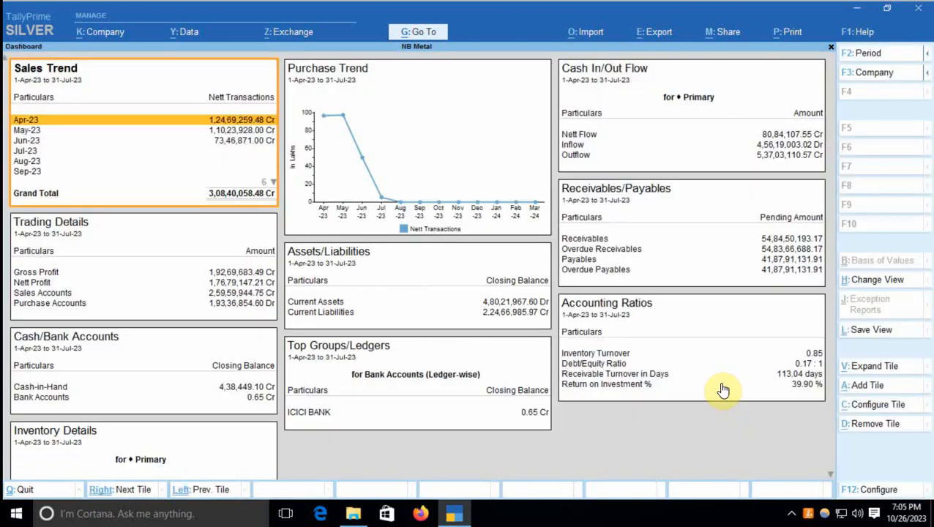
- Configure the Purchase Trend tile to display Data Only, accepting the Default scale factor and tile position
left_click(448, 126)
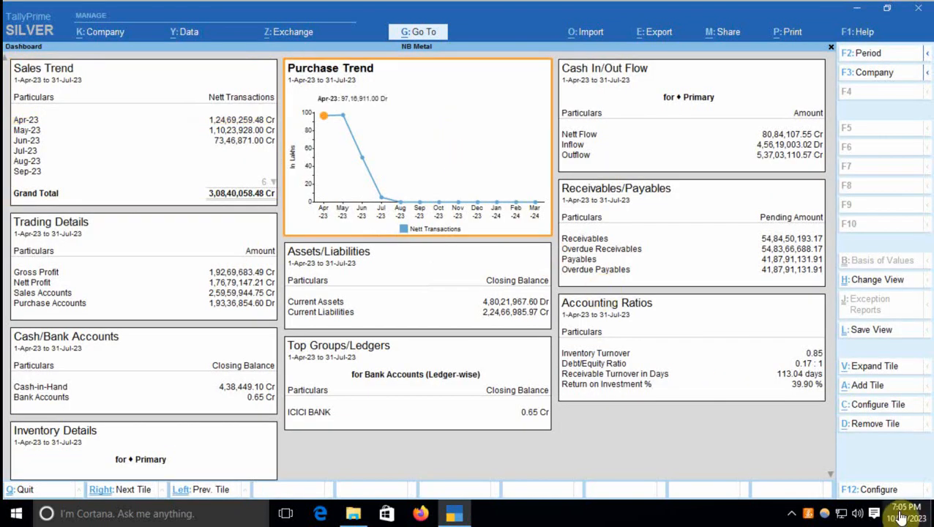
left_click(877, 407)
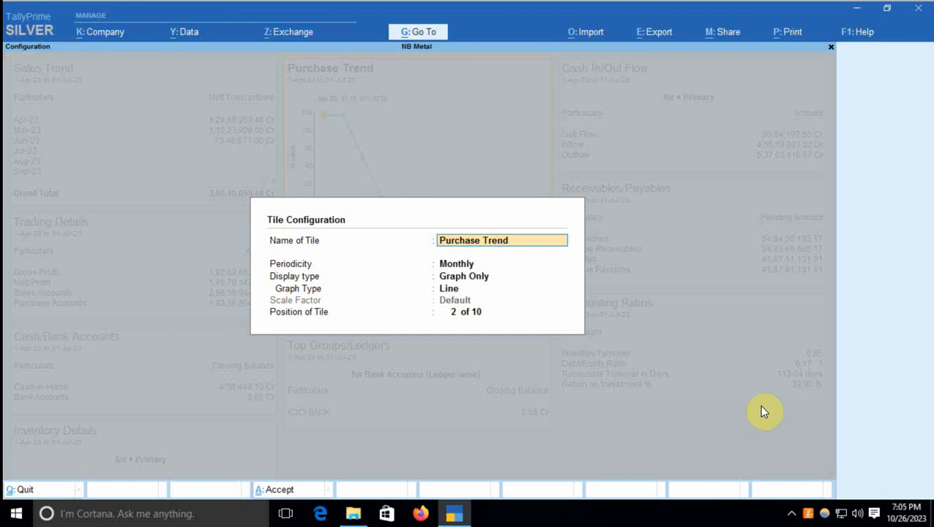
key("Return")
key("Return")
key("Up")
key("Return")
key("Return")
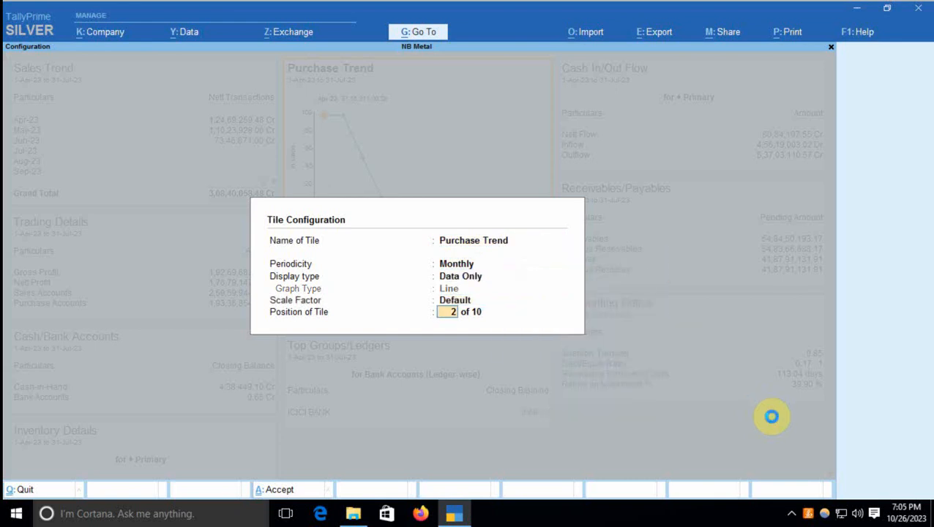
key("Return")
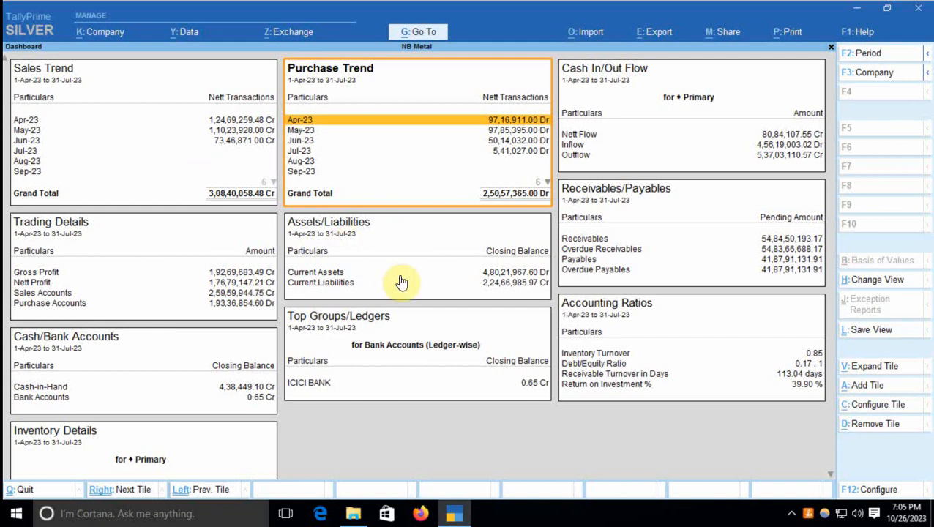
- Examine the Nett Flow, Inflow and Outflow amounts in the Cash In/Out Flow tile
left_click(580, 136)
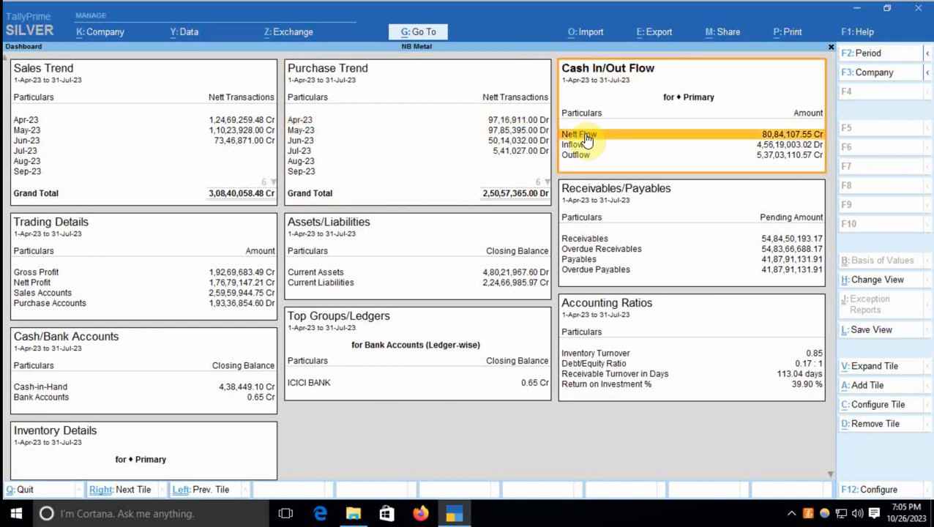
left_click(772, 146)
left_click(772, 156)
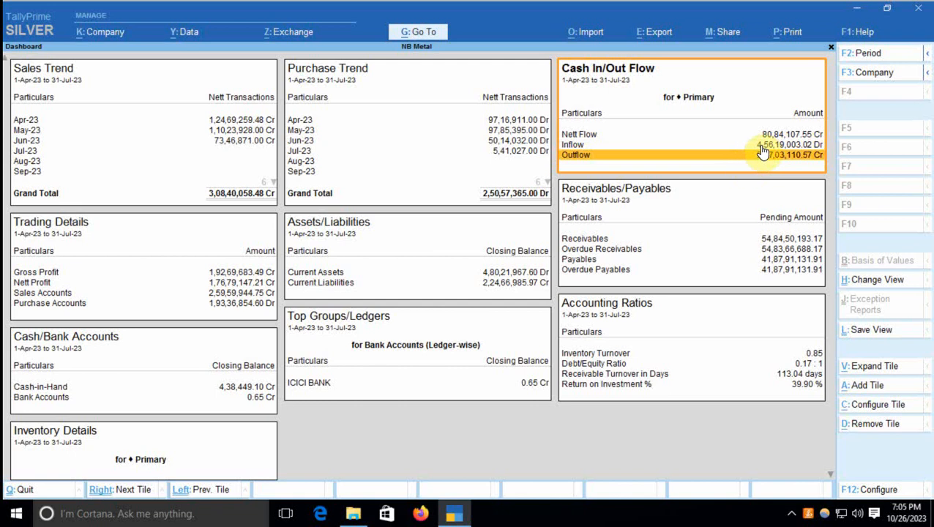
left_click(772, 139)
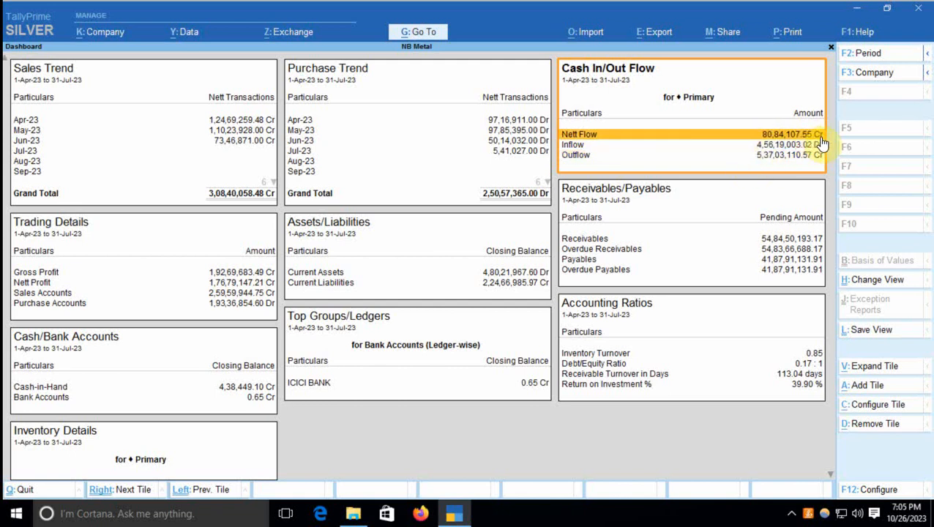
left_click(773, 148)
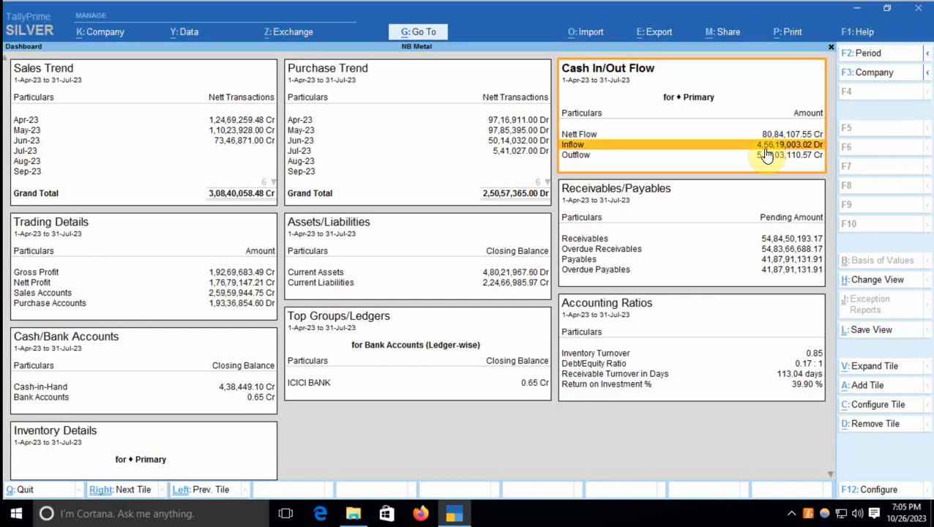
left_click(774, 157)
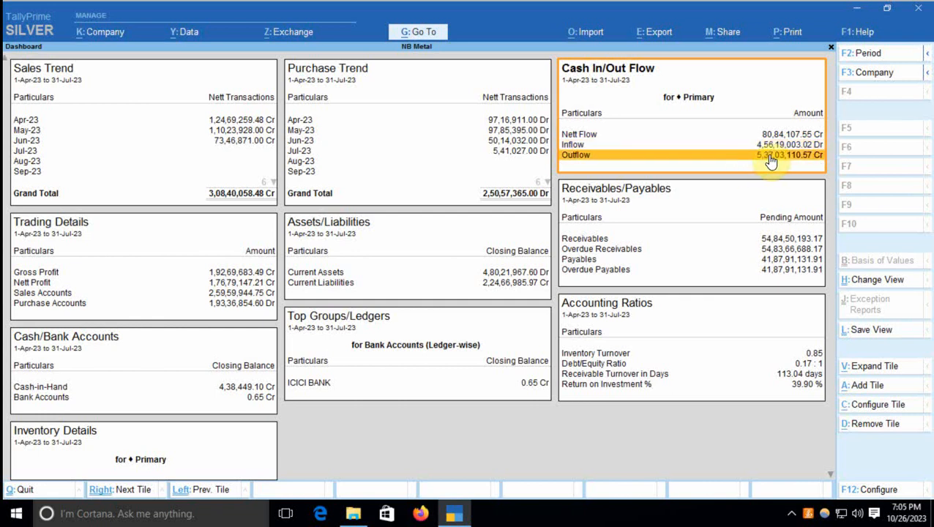
left_click(777, 135)
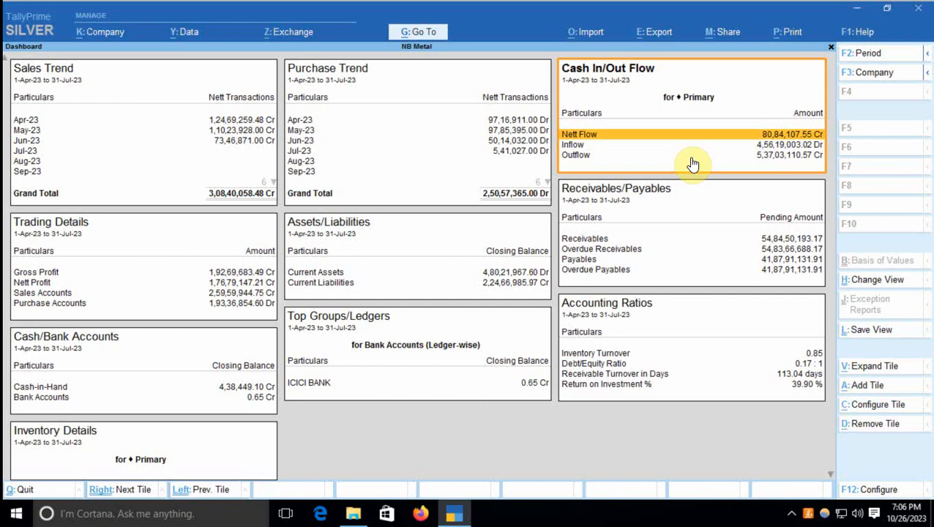
- Review the Trading Details and Cash/Bank Accounts tiles and go through each ratio in the Accounting Ratios tile
left_click(142, 268)
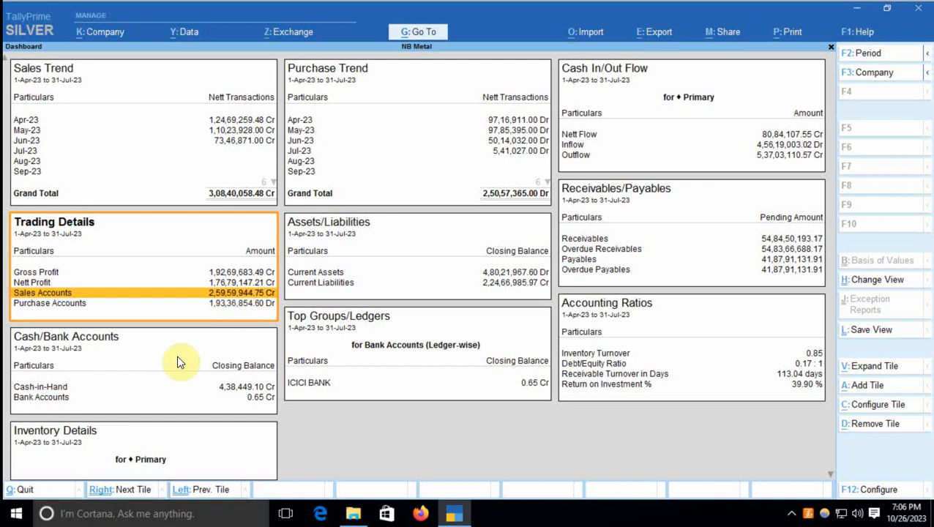
left_click(257, 386)
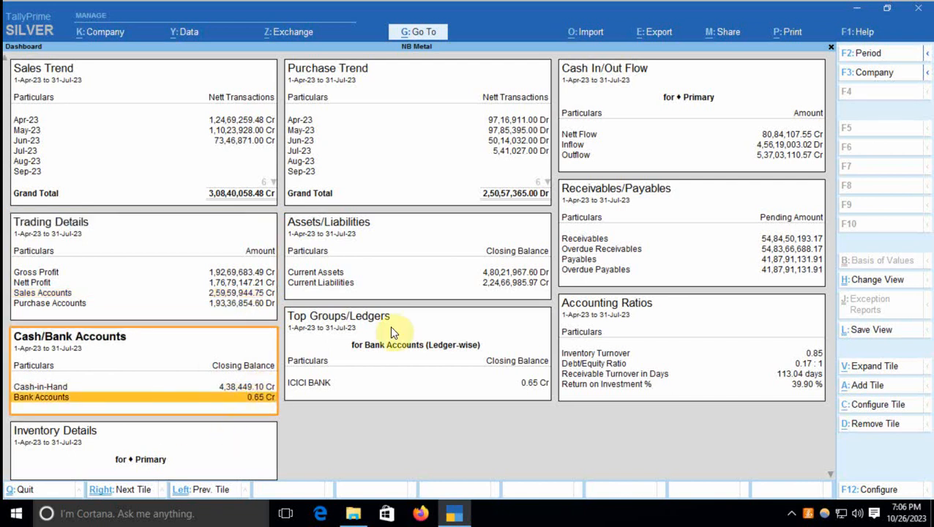
left_click(608, 355)
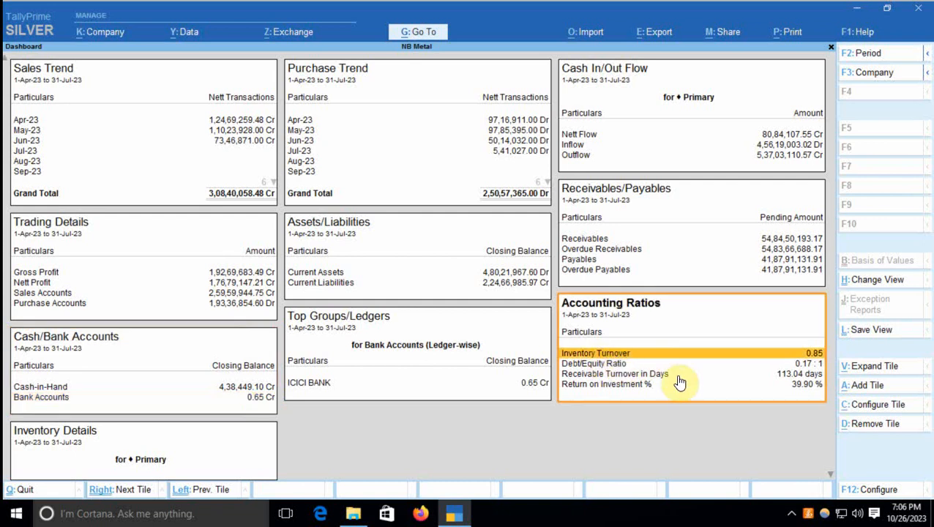
key("Down")
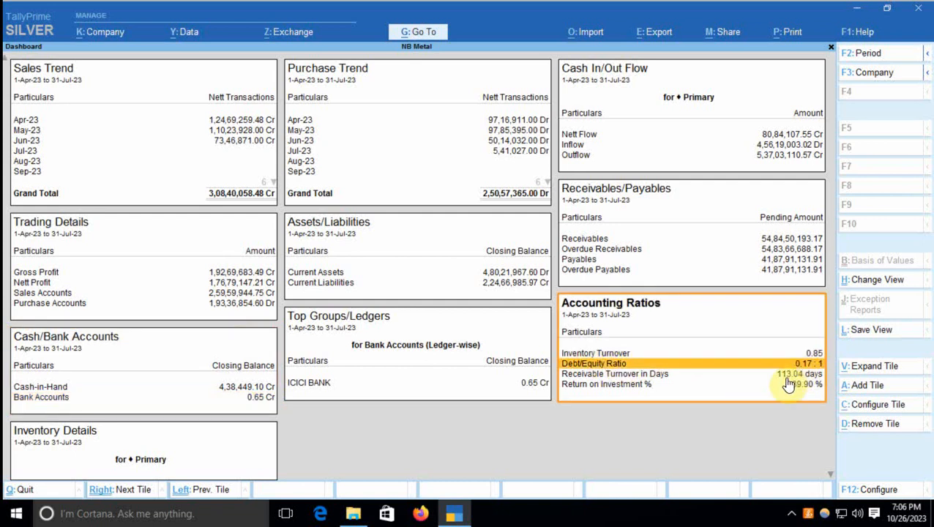
key("Down")
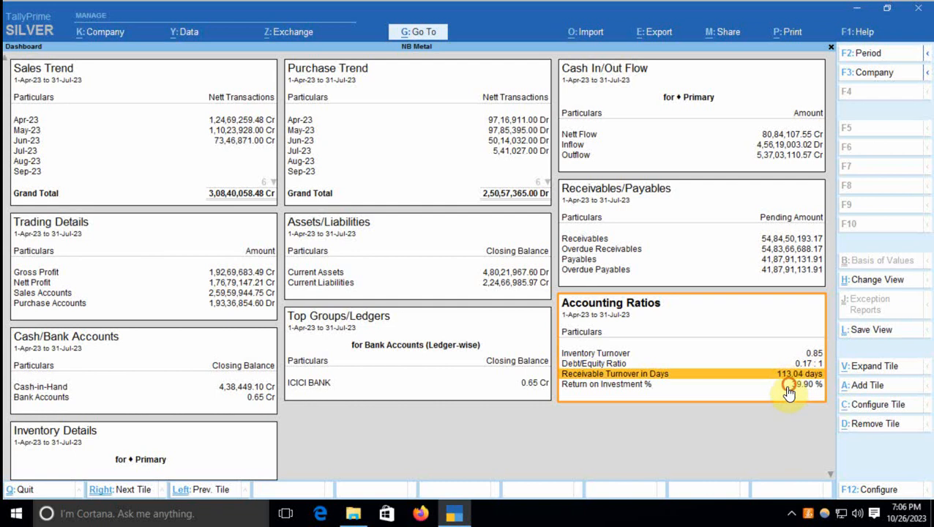
key("Down")
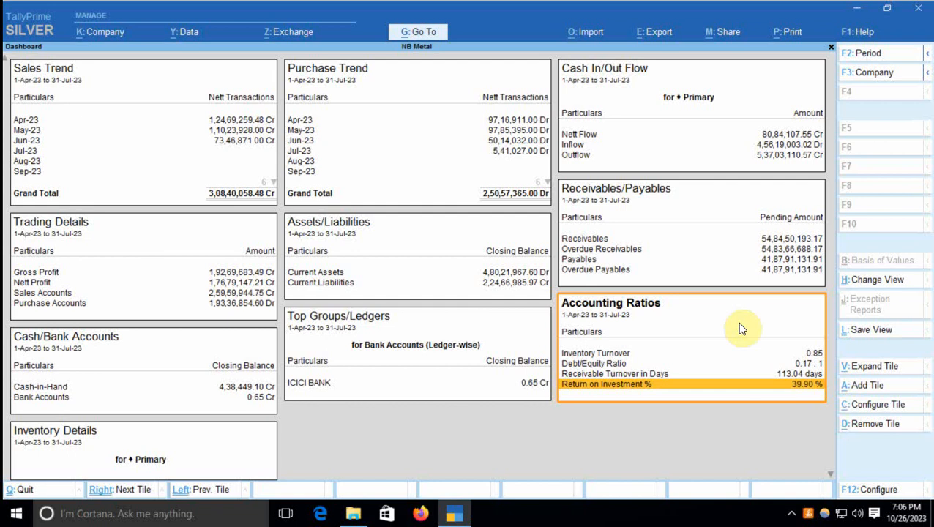
- Examine the current assets and liabilities, and the pending and overdue amounts in the Receivables/Payables tile
left_click(469, 275)
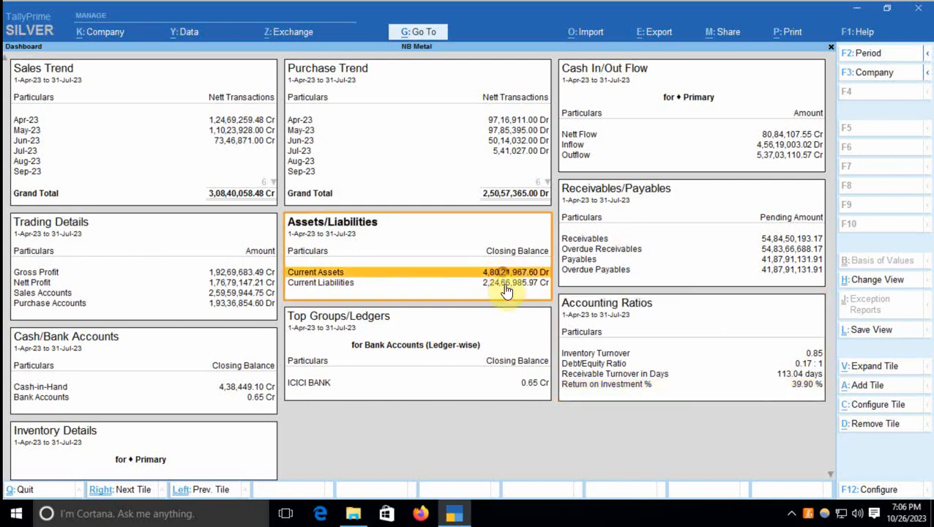
left_click(509, 284)
left_click(597, 238)
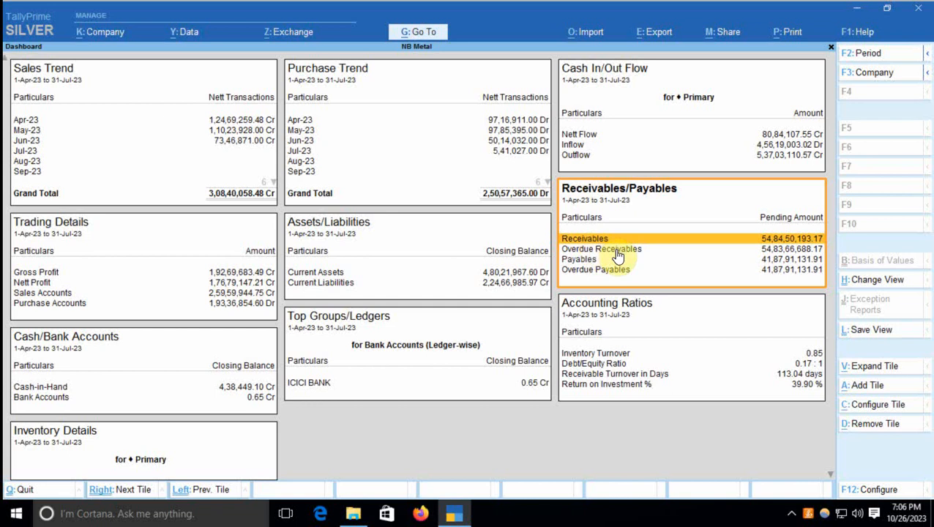
left_click(609, 251)
left_click(591, 263)
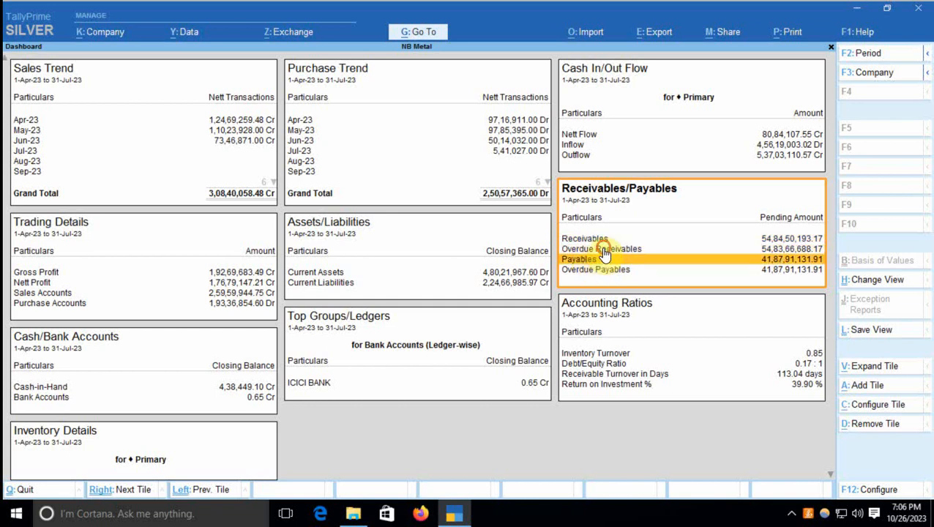
left_click(605, 248)
left_click(616, 270)
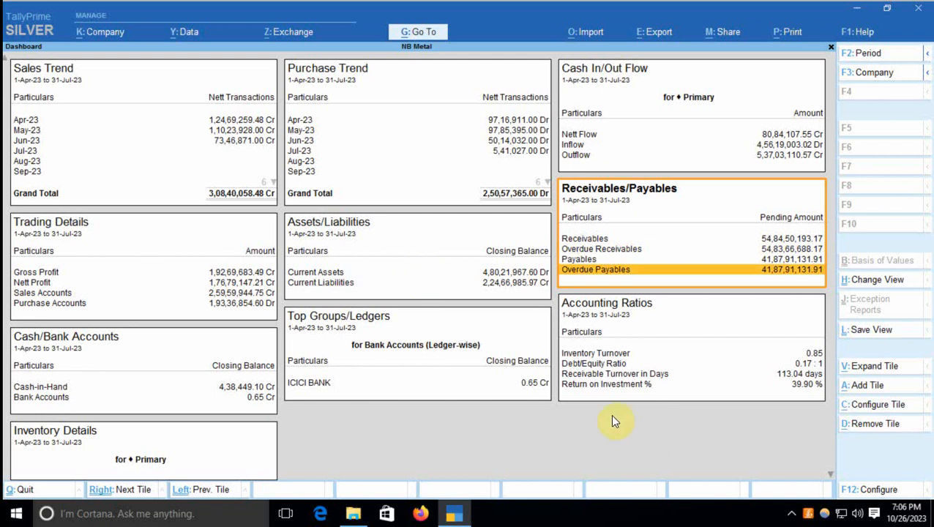
- Add a GST - Pending Actions tile for the GSTR-1 return to the dashboard
left_click(869, 388)
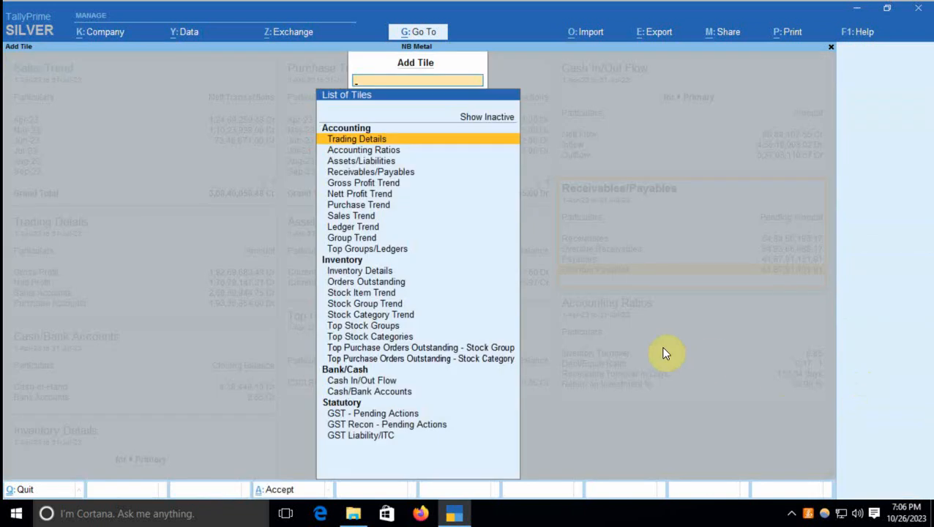
key("Down")
key("Down")
key("Down")
key("Down")
key("Down")
key("Down")
key("Down")
key("Down")
key("Down")
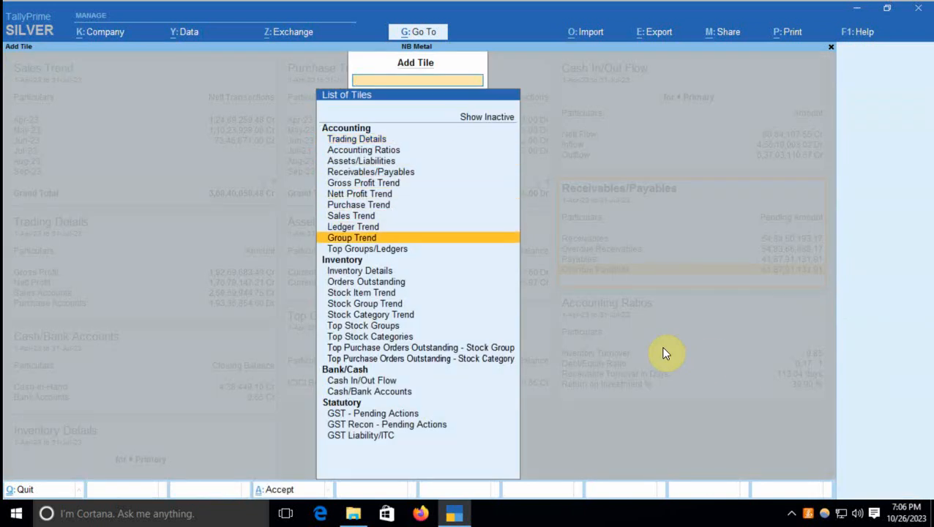
key("Down")
key("Down")
key("Down")
key("Down")
key("Down")
key("Down")
key("Down")
key("Down")
key("Down")
key("Down")
key("Down")
key("Down")
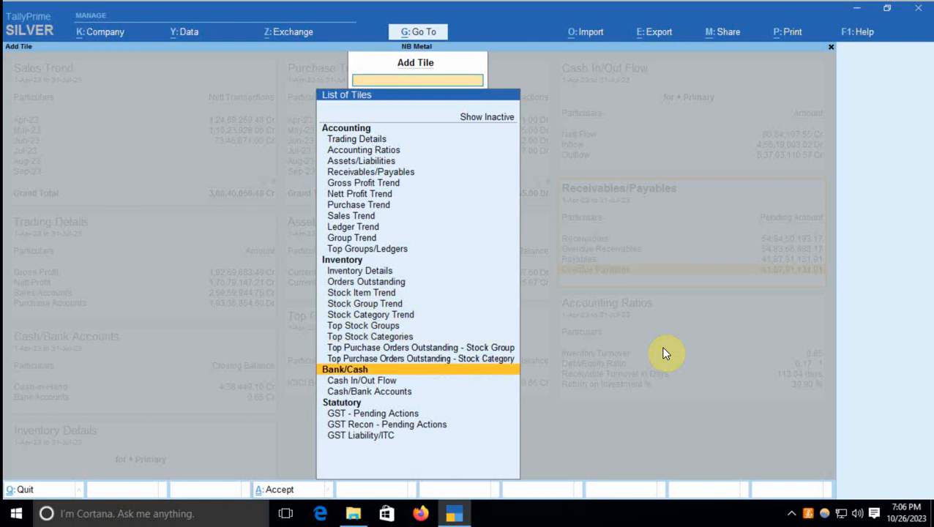
key("Down")
key("Down")
key("Down")
key("Down")
key("Down")
key("Down")
key("Up")
key("Up")
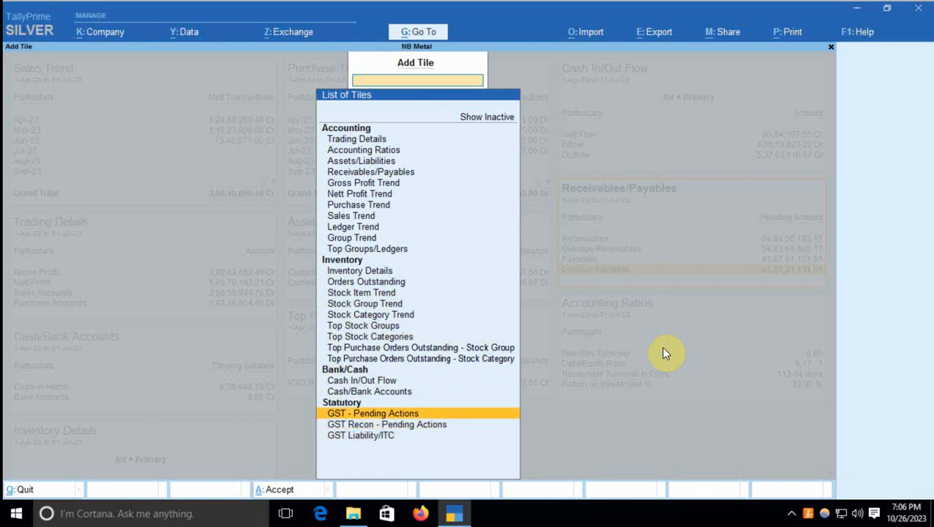
key("Return")
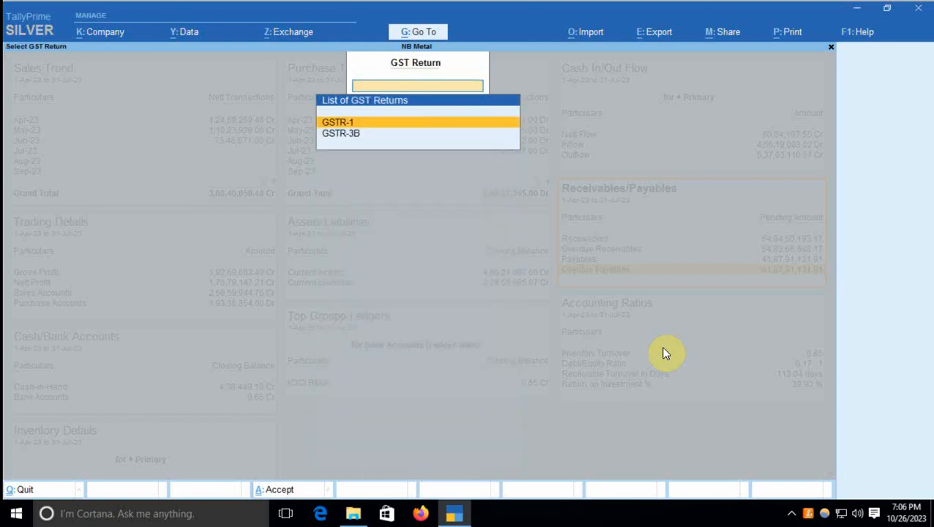
key("Return")
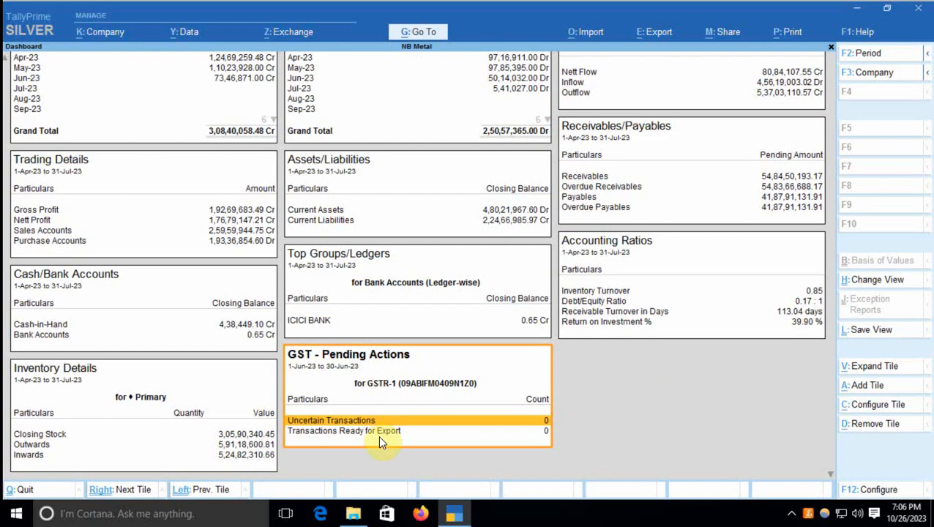
- Add the Orders Outstanding tile from the Inventory group to the dashboard
left_click(858, 385)
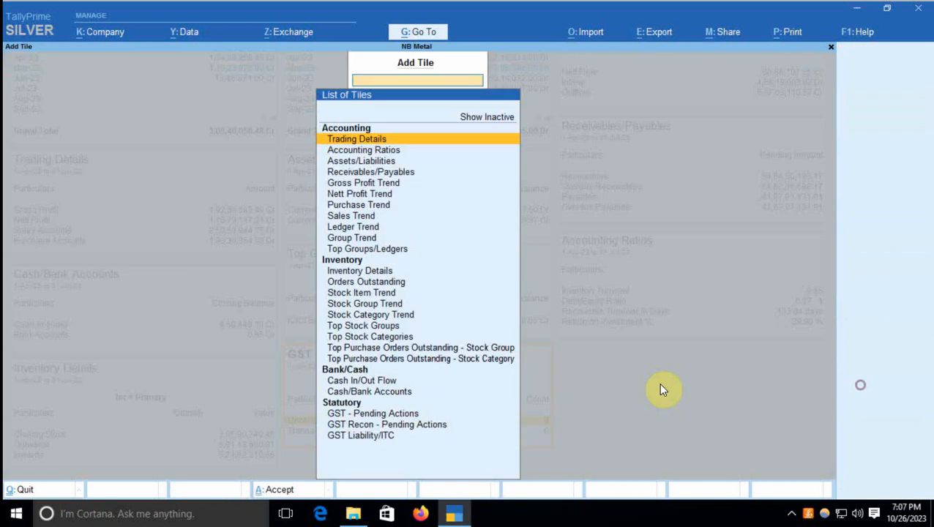
key("Down")
key("Down")
key("Down")
key("Down")
key("Down")
key("Down")
key("Down")
key("Down")
key("Down")
key("Down")
key("Down")
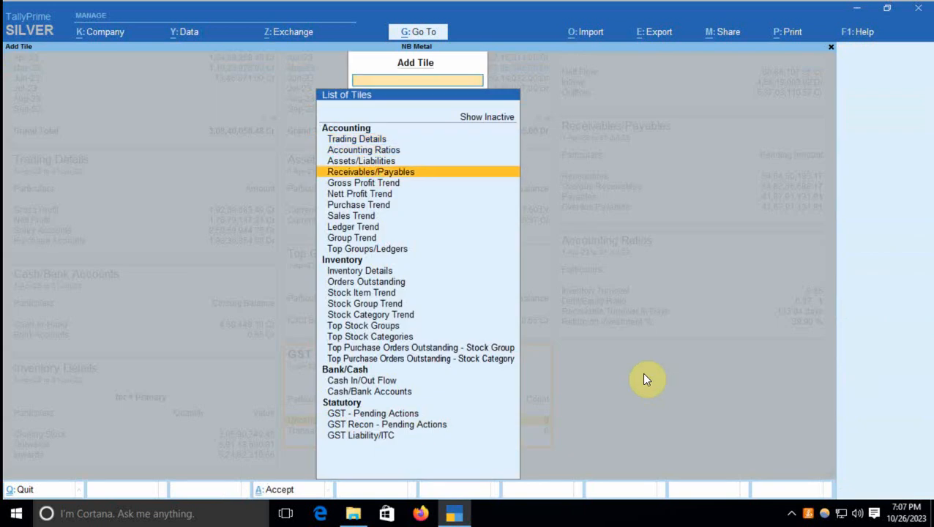
key("Down")
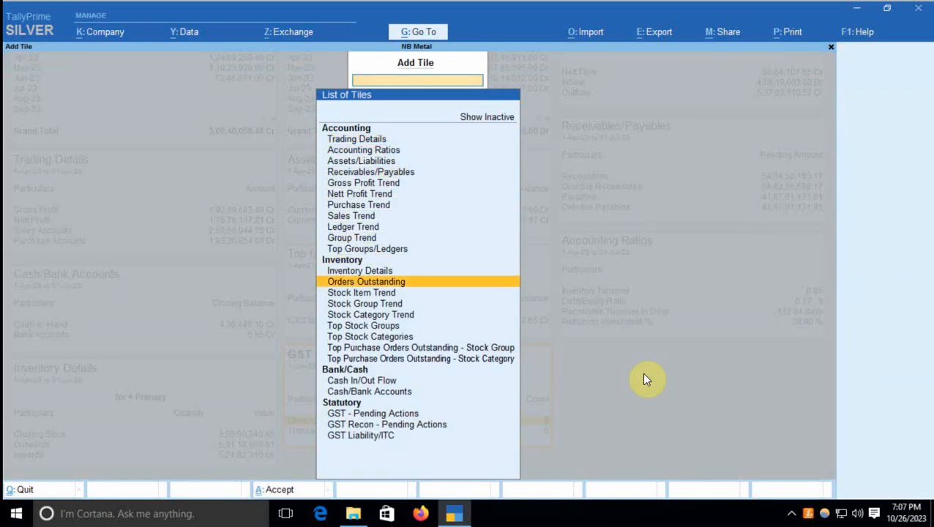
key("Return")
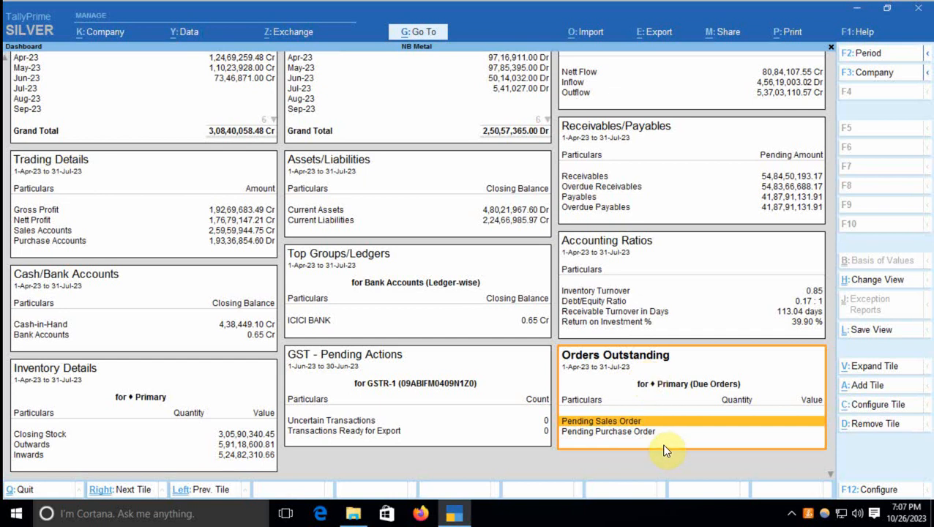
- Expand the Orders Outstanding tile, view the Pending Sales Order report, and return to the dashboard
key("alt+v")
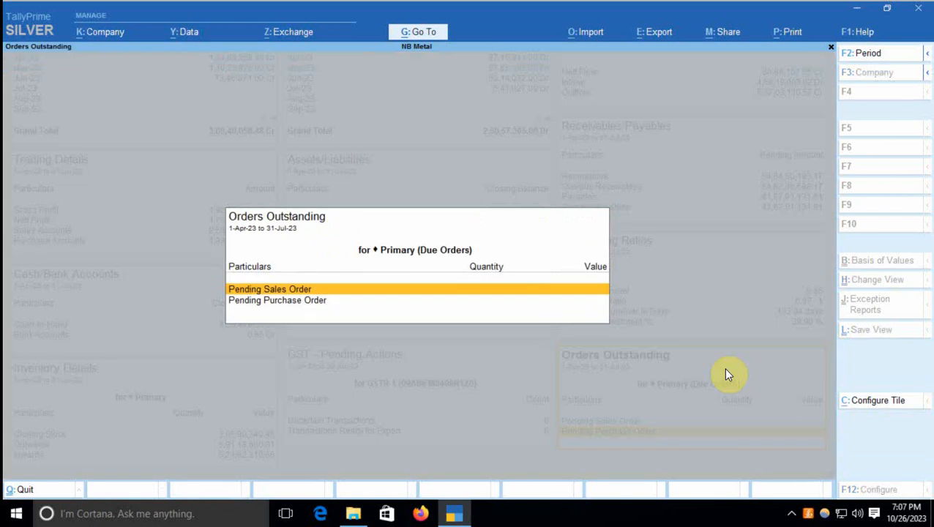
key("Return")
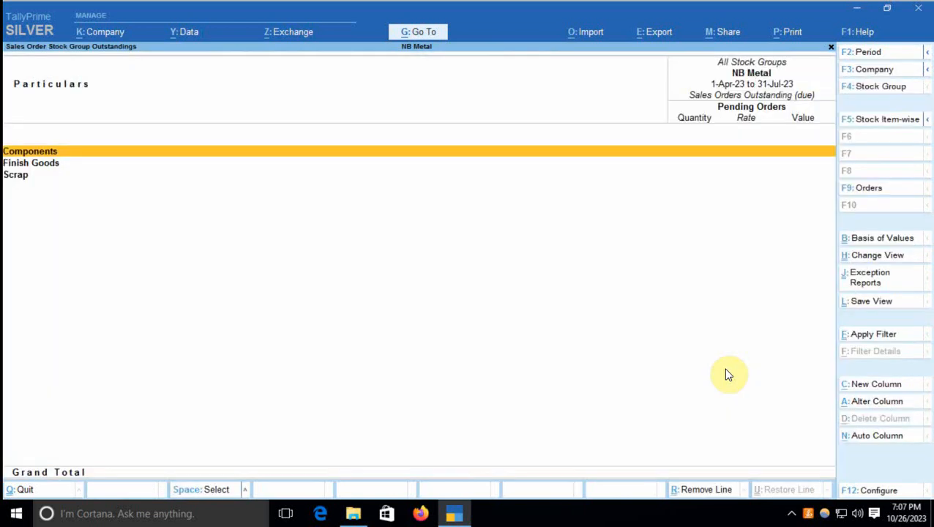
key("Escape")
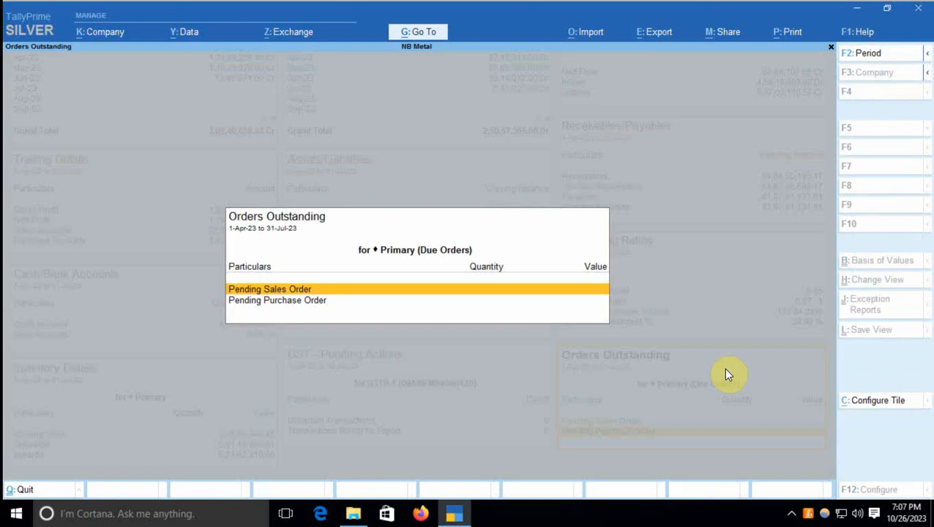
key("Down")
key("Escape")
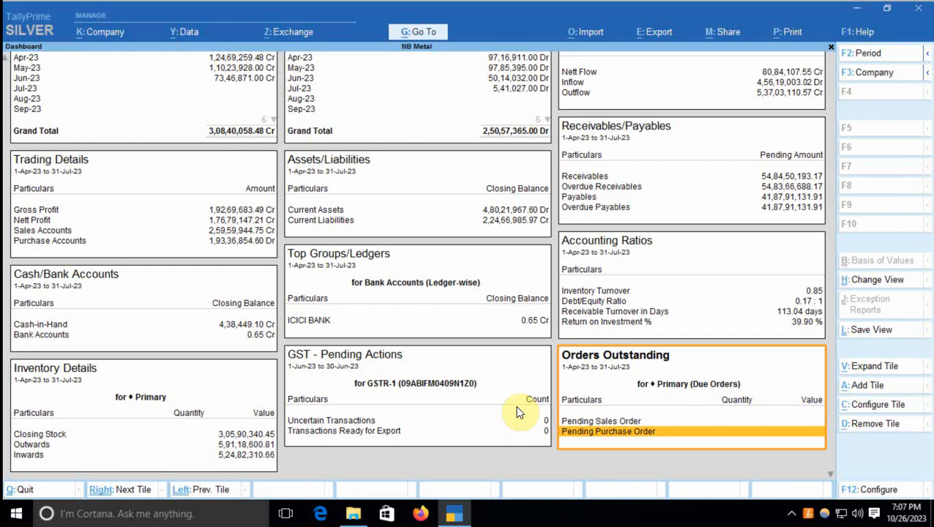
- Remove the Top Groups/Ledgers tile from the dashboard
left_click(469, 260)
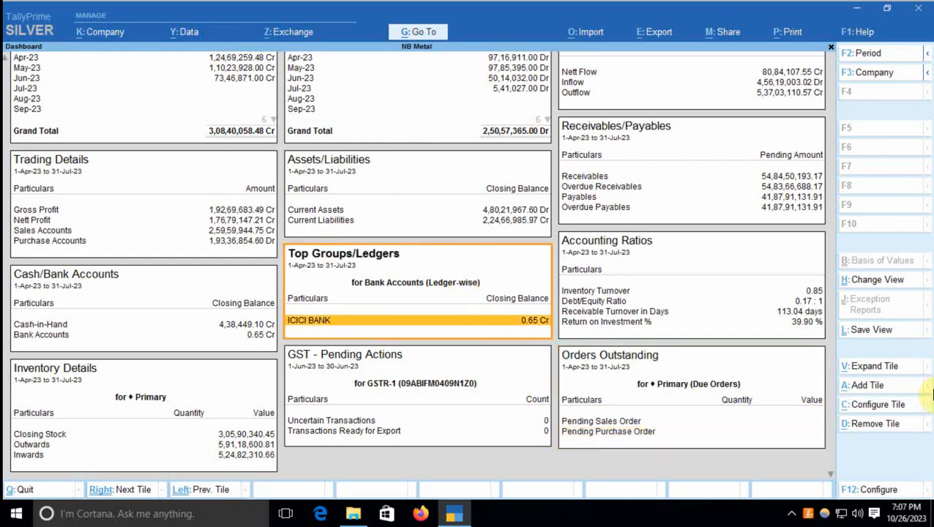
left_click(867, 428)
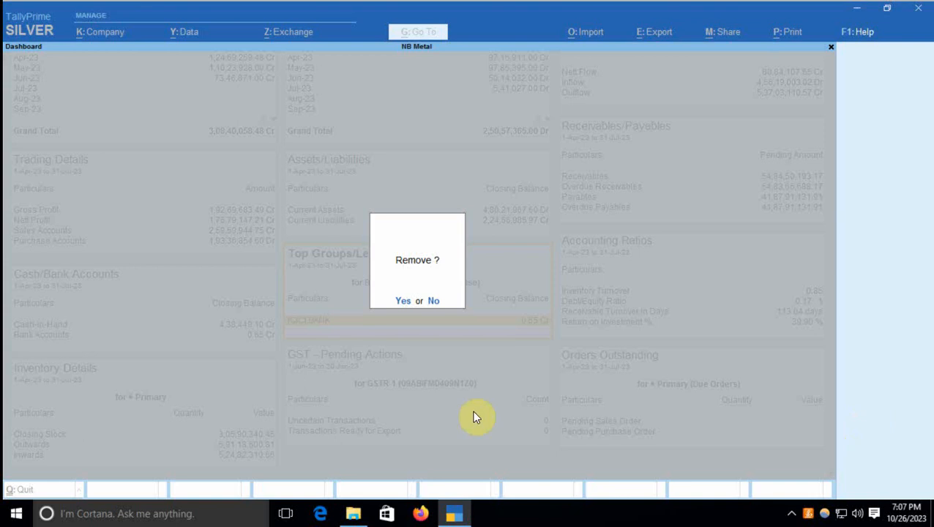
left_click(402, 300)
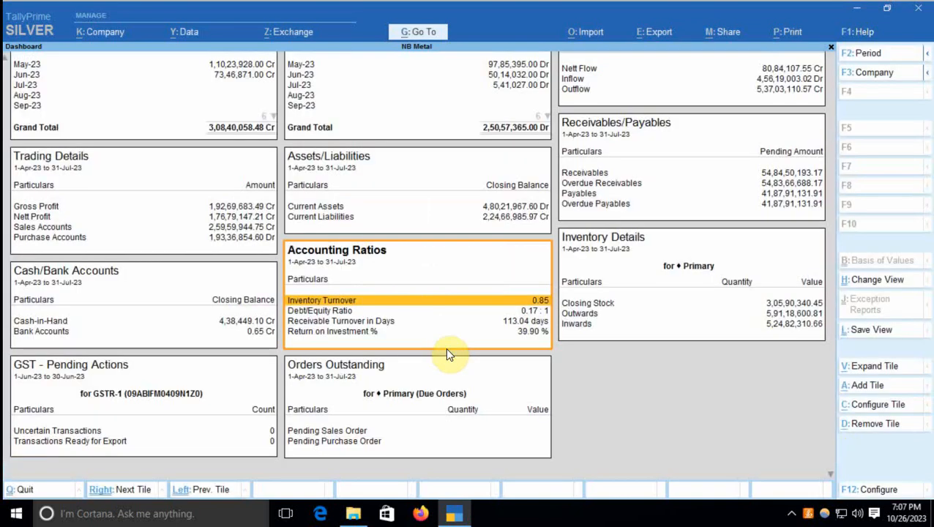
- Set Show Vertical Dashboard to Yes and go through the ratios in the Accounting Ratios tile
left_click(855, 486)
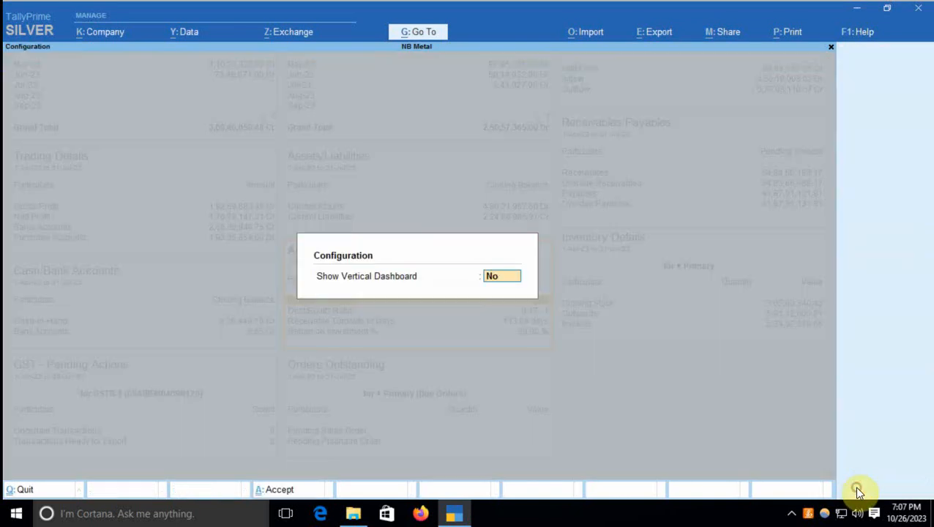
left_click(669, 411)
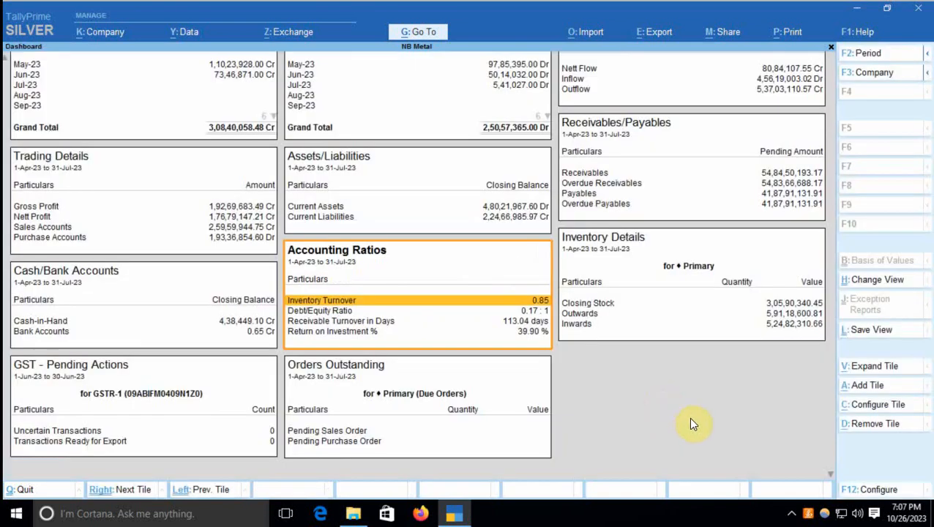
left_click(883, 491)
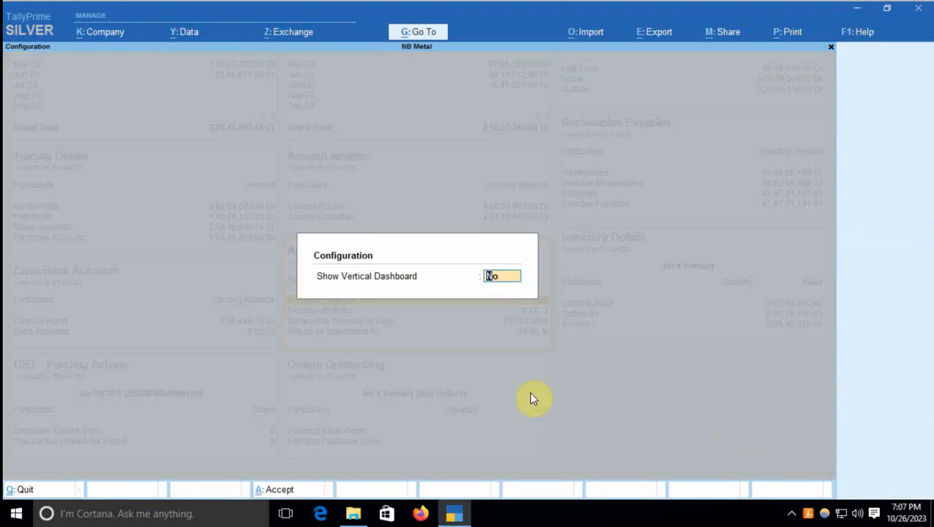
type("y")
key("Return")
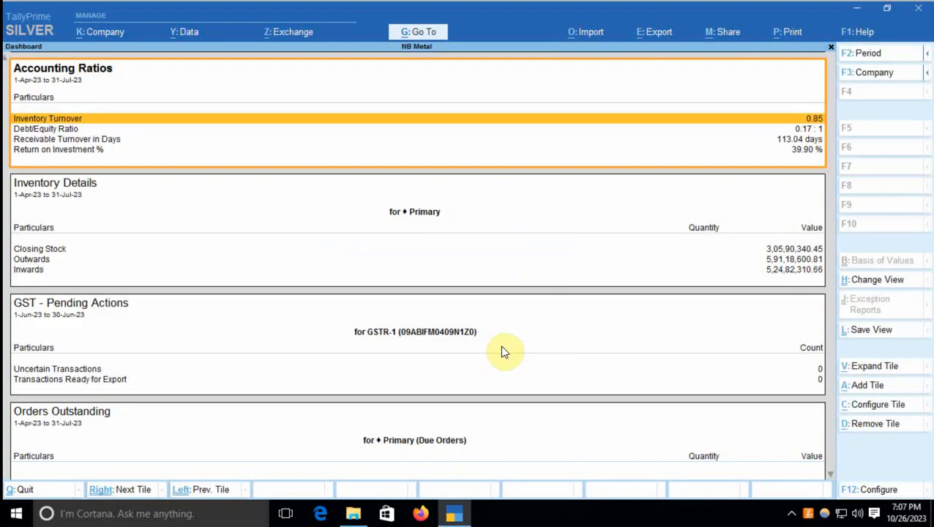
key("Down")
key("Down")
key("Down")
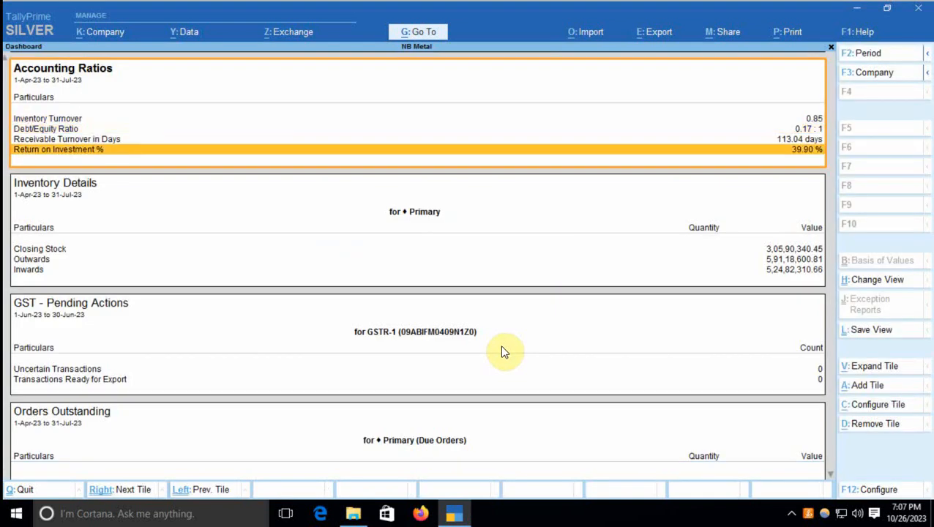
- Change the dashboard view back to Horizontal
left_click(871, 279)
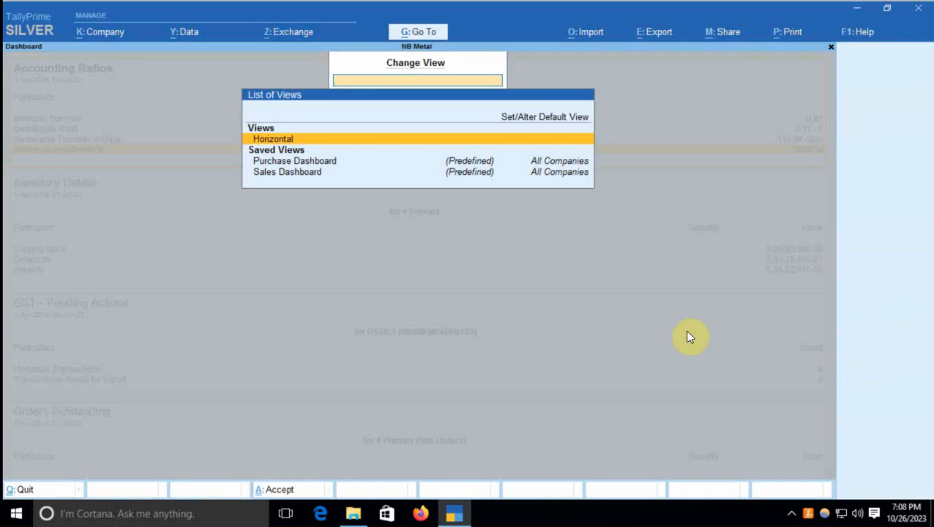
key("Return")
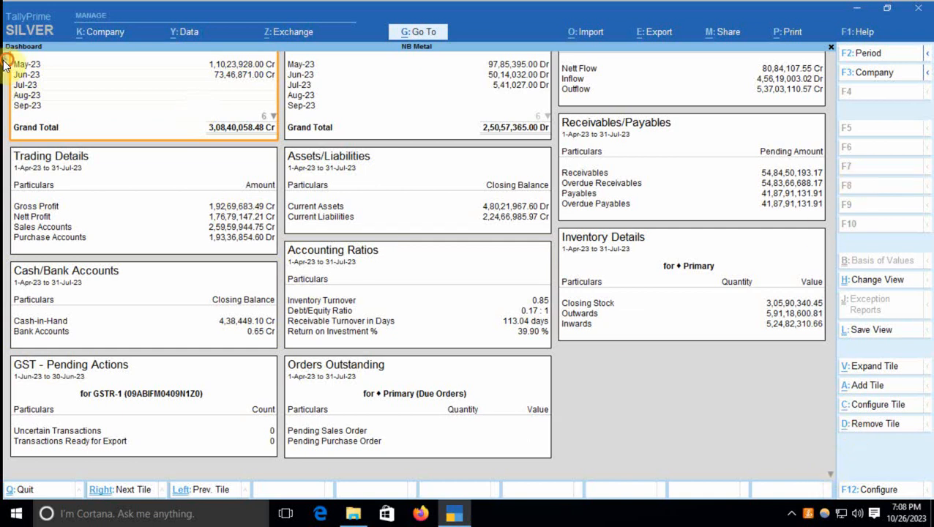
scroll(9, 66, "up", 1)
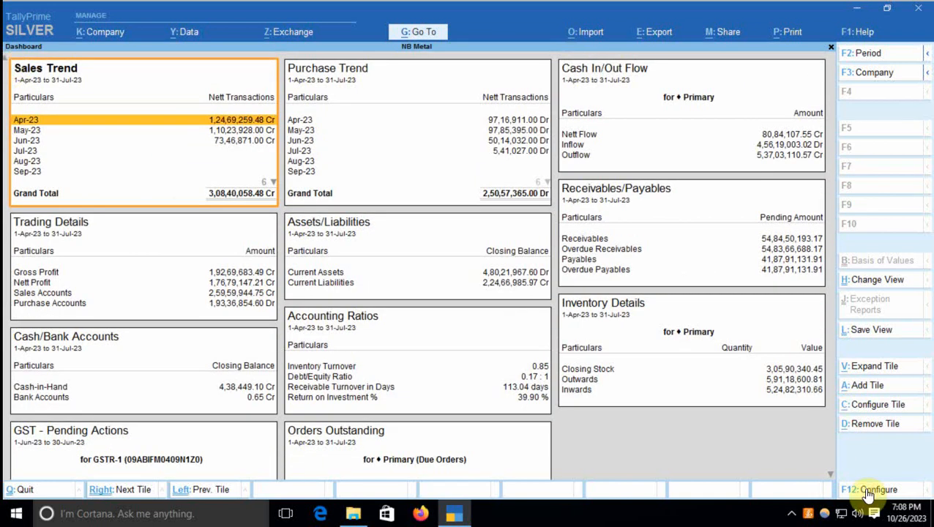
- Show the inactive tiles among those available to add and look through the whole list of tiles
left_click(868, 386)
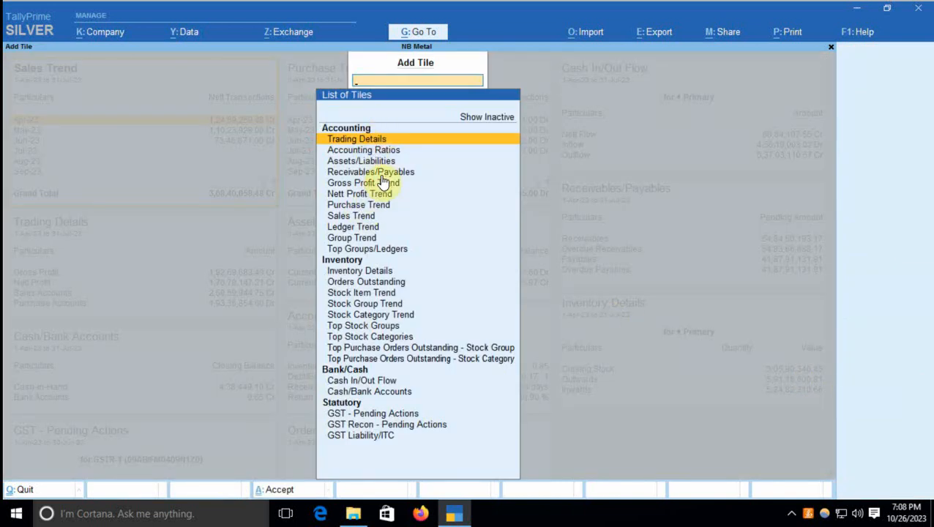
key("Up")
key("Return")
key("Down")
key("Down")
key("Down")
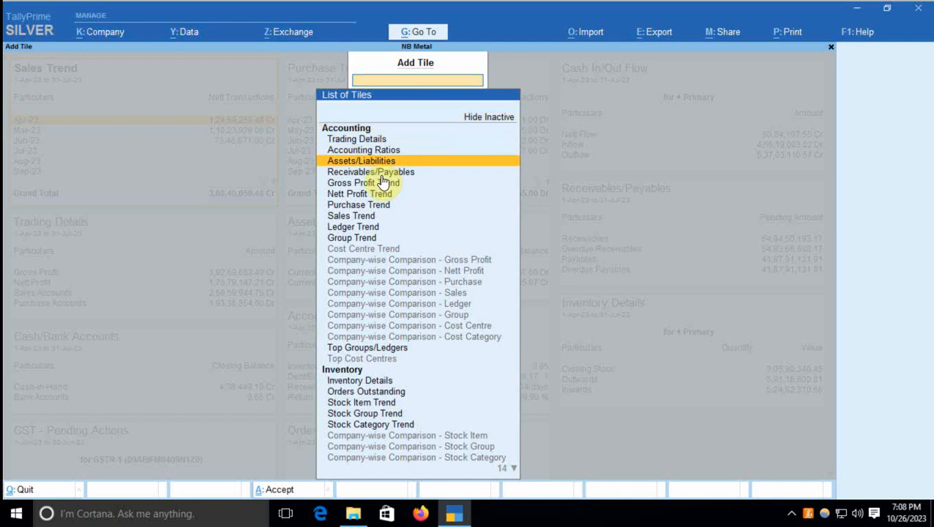
key("Down")
key("Down")
key("Down")
key("Down")
key("Down")
key("Down")
key("Down")
key("Down")
key("Down")
key("Down")
key("Down")
key("Down")
key("Down")
key("Down")
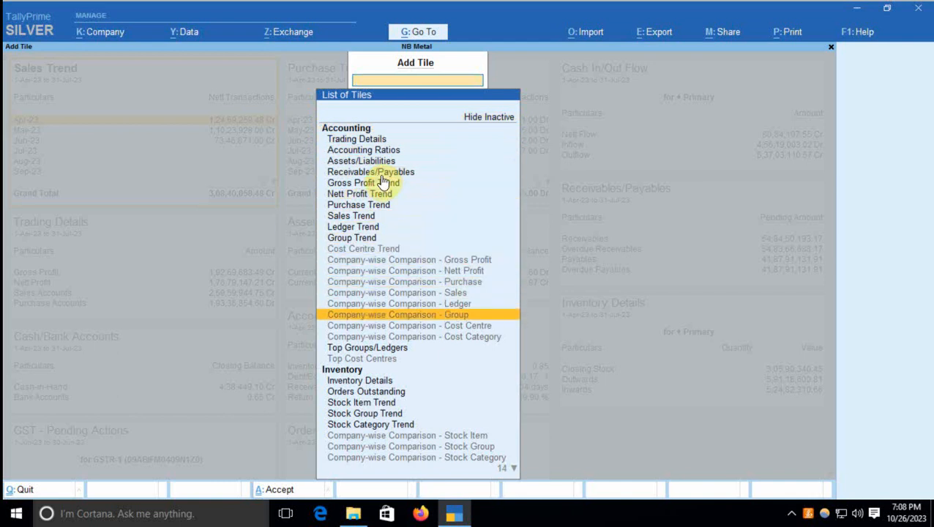
key("Down")
key("Down")
key("Down")
key("Down")
key("Down")
key("Down")
key("Down")
key("Down")
key("Down")
key("Down")
key("Down")
key("Down")
key("Down")
key("Down")
key("Down")
key("Down")
key("Down")
key("Down")
key("Down")
key("Down")
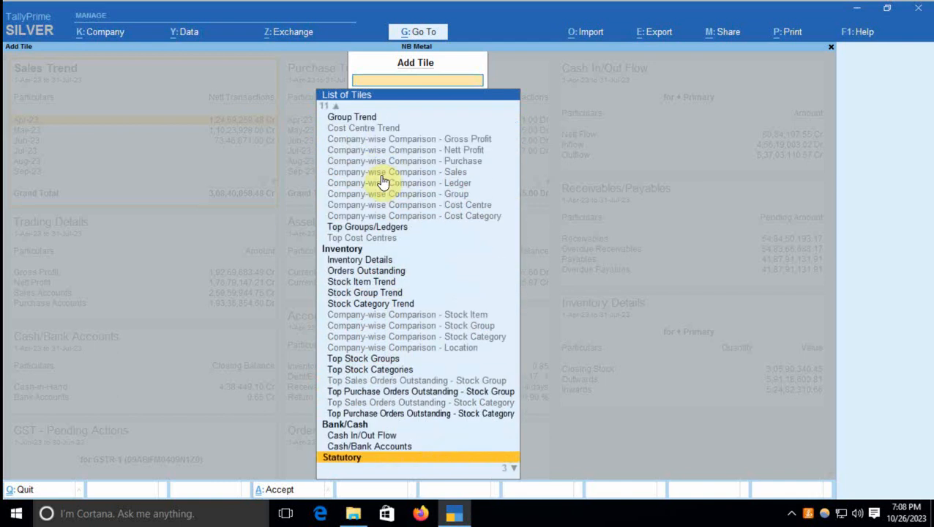
key("Down")
key("Down")
key("Down")
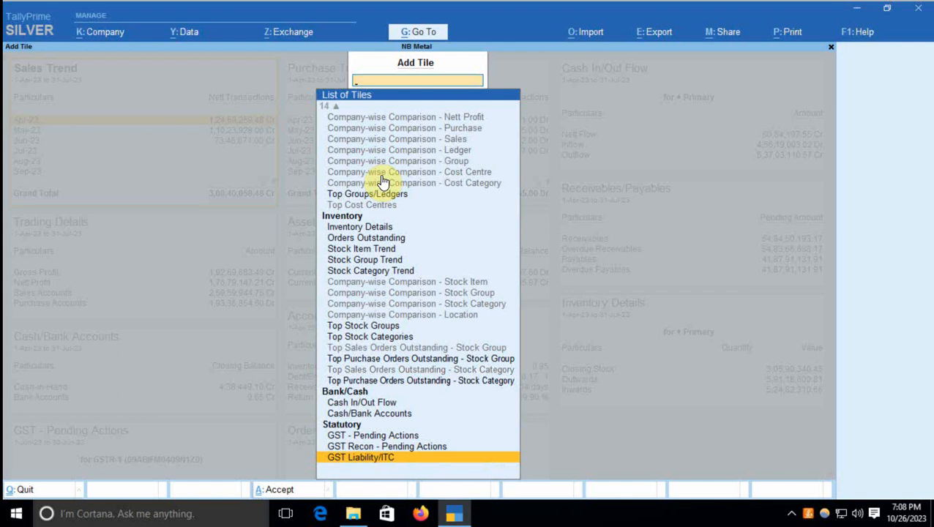
- Add the GST Liability/ITC tile for GSTR-3B from the Statutory group to the dashboard
key("Up")
key("Up")
key("Up")
key("Up")
key("Up")
key("Up")
key("Down")
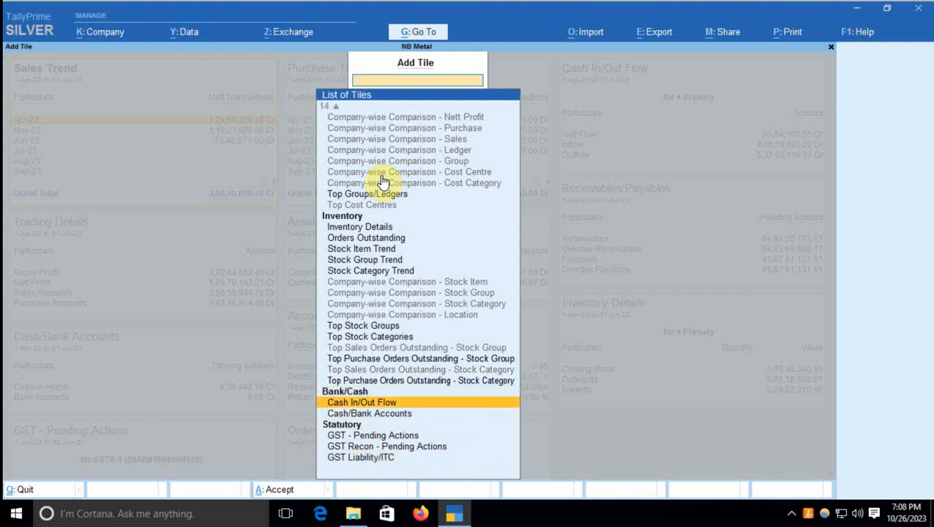
key("Down")
key("Down")
key("Down")
key("Down")
key("Down")
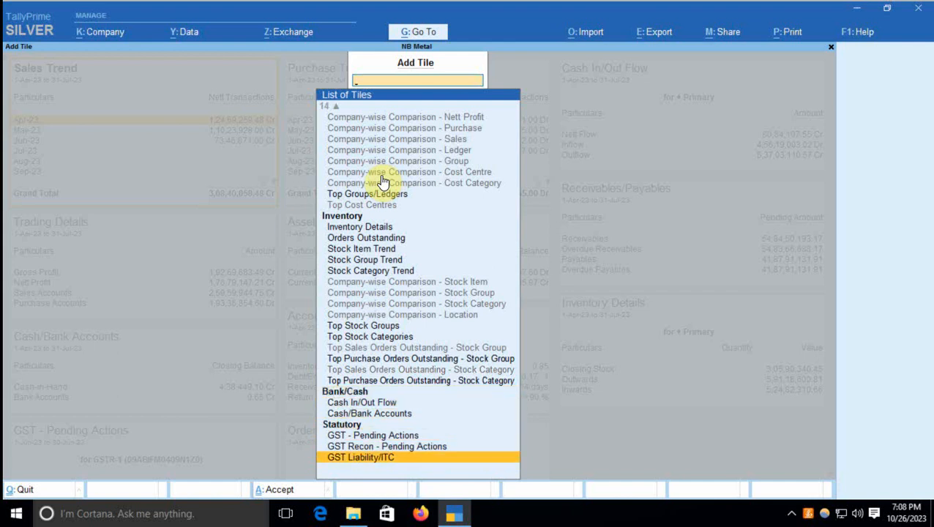
key("Return")
key("Return")
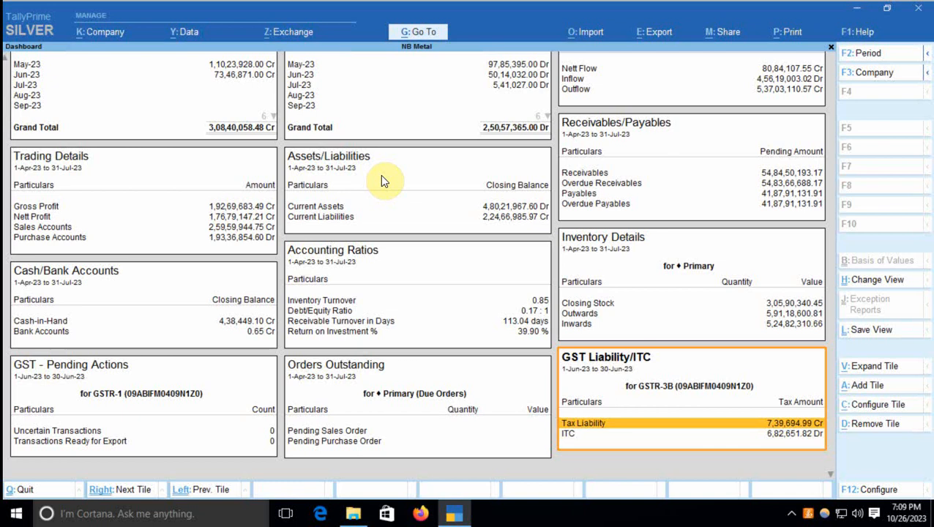
- Leave the dashboard and open the Statistics report of voucher and account types
key("Escape")
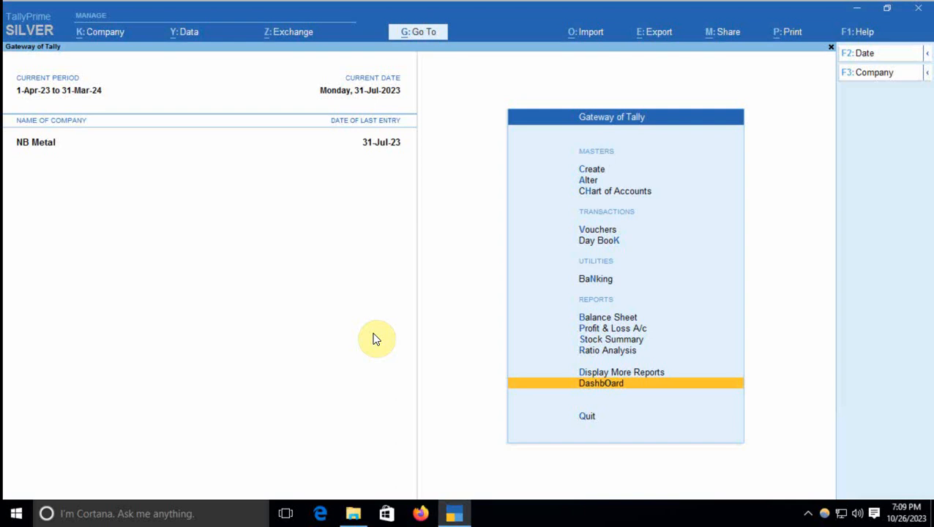
key("Escape")
key("Escape")
key("Escape")
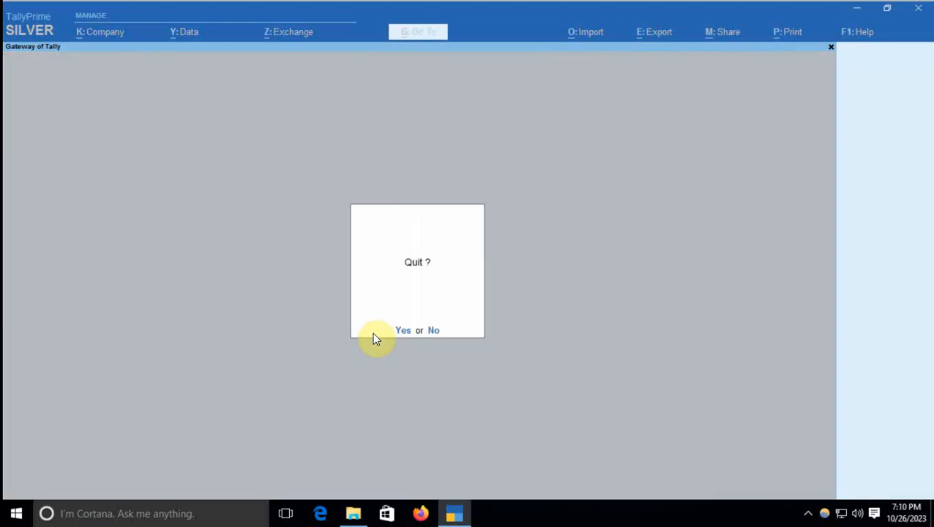
key("d")
key("s")
key("s")
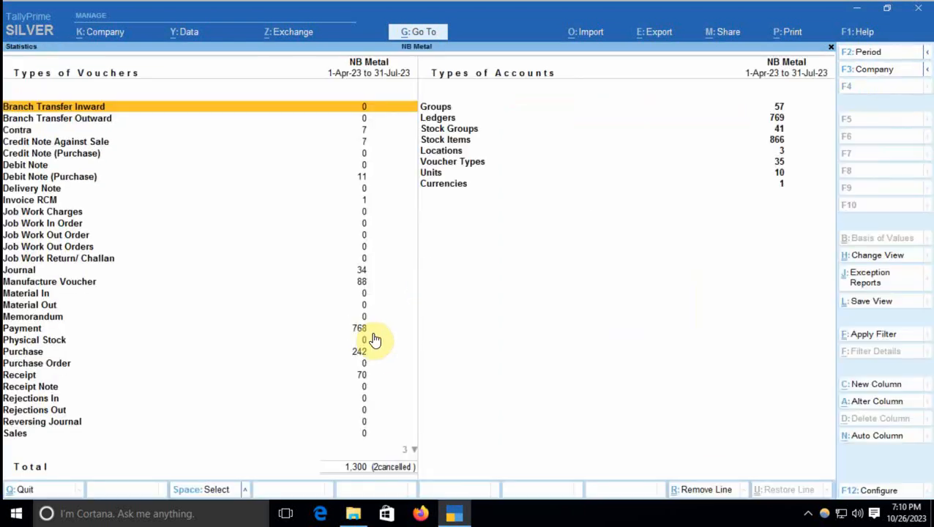
- Open the monthly register of the Tax Invoice voucher type from the statistics
key("Down")
key("Down")
key("Down")
key("Down")
key("Down")
key("Down")
key("Down")
key("Down")
key("Down")
key("Down")
key("Down")
key("Down")
key("Down")
key("Down")
key("Down")
key("Down")
key("Down")
key("Down")
key("Down")
key("Down")
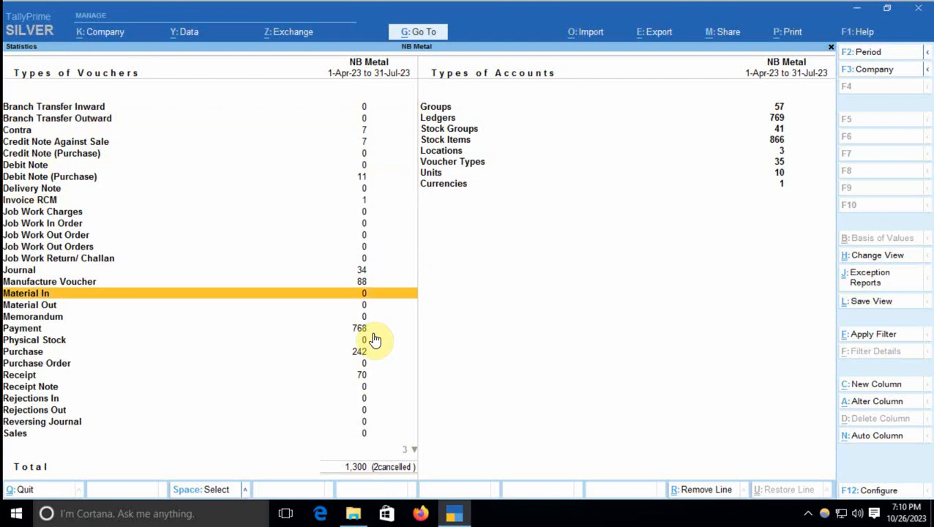
key("Return")
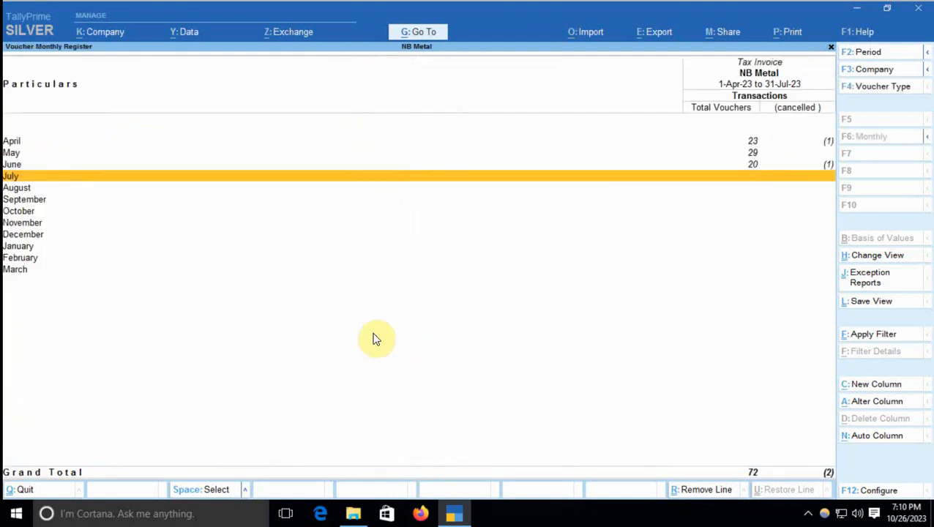
- Open the list of Tax Invoice vouchers for October
key("Down")
key("Down")
key("Down")
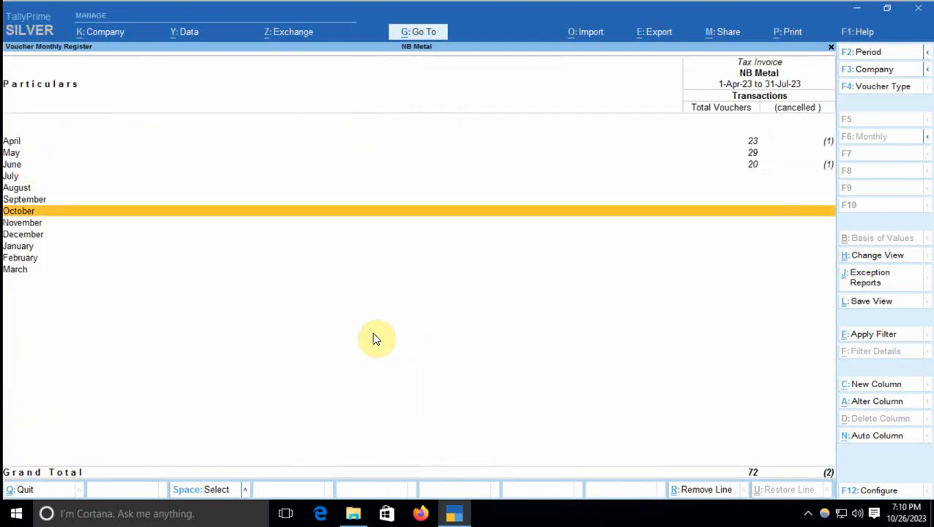
key("Return")
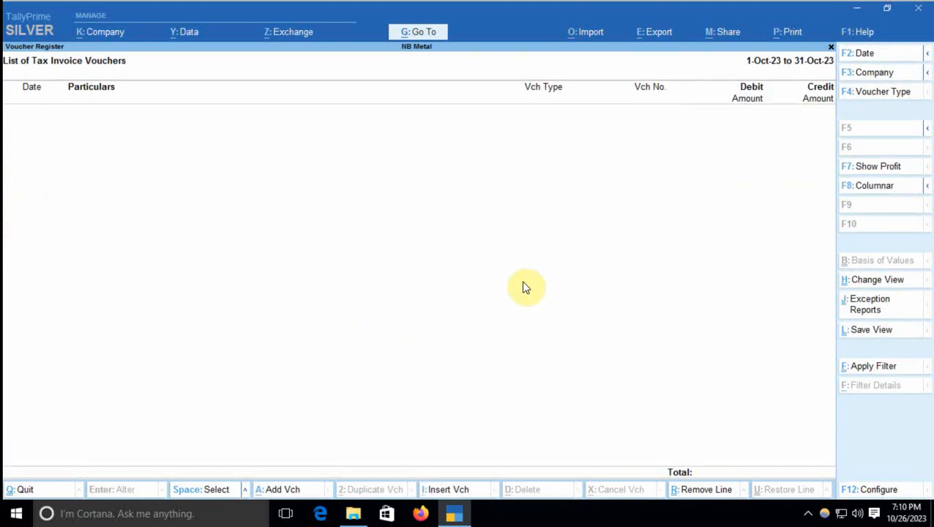
- Start exporting the sample Excel file for importing transactions, but decline to overwrite the existing AccountingVouchers.xlsx
left_click(595, 31)
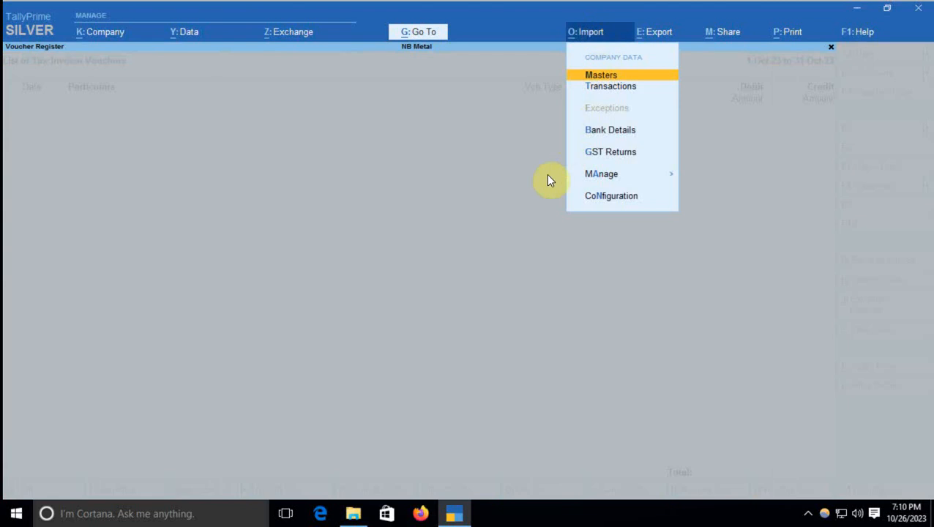
key("Down")
key("Return")
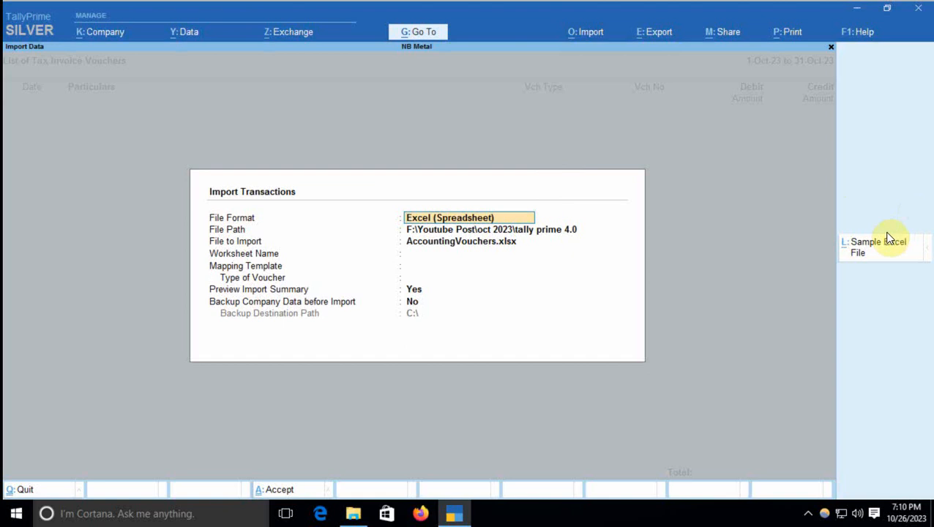
left_click(868, 250)
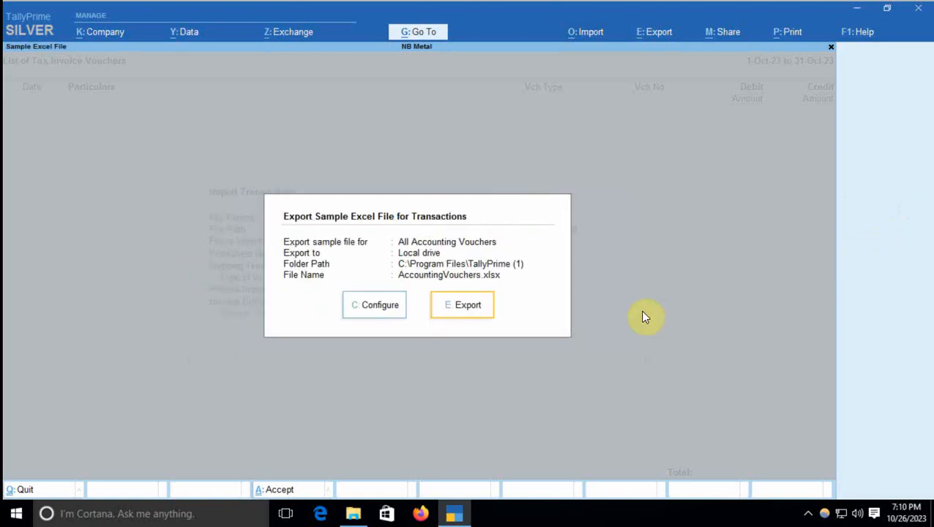
left_click(463, 311)
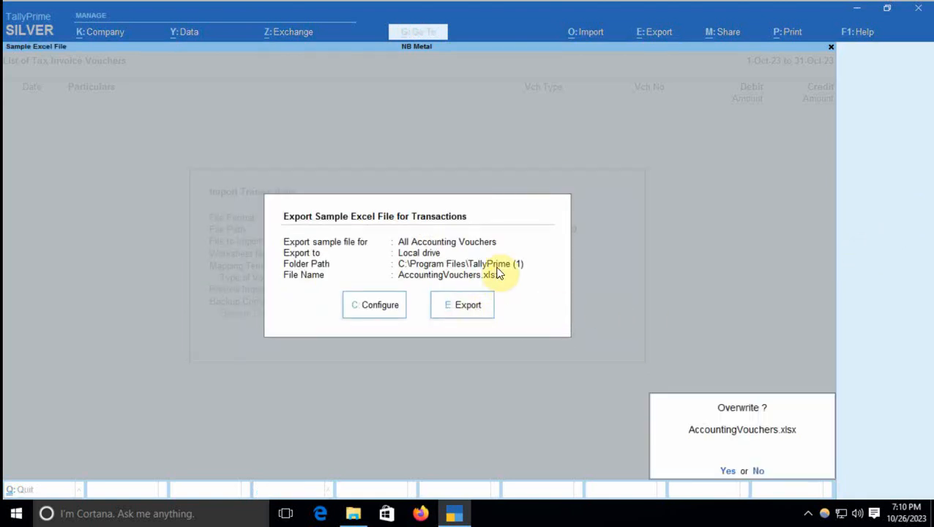
left_click(756, 472)
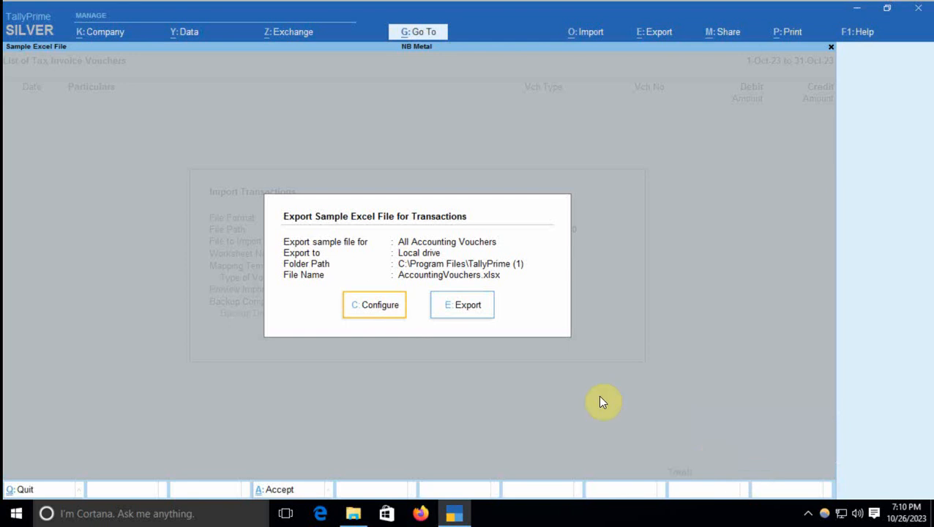
- Configure the sample file export and choose Specify Path for its folder path
left_click(360, 300)
key("Down")
key("Down")
key("Down")
key("Down")
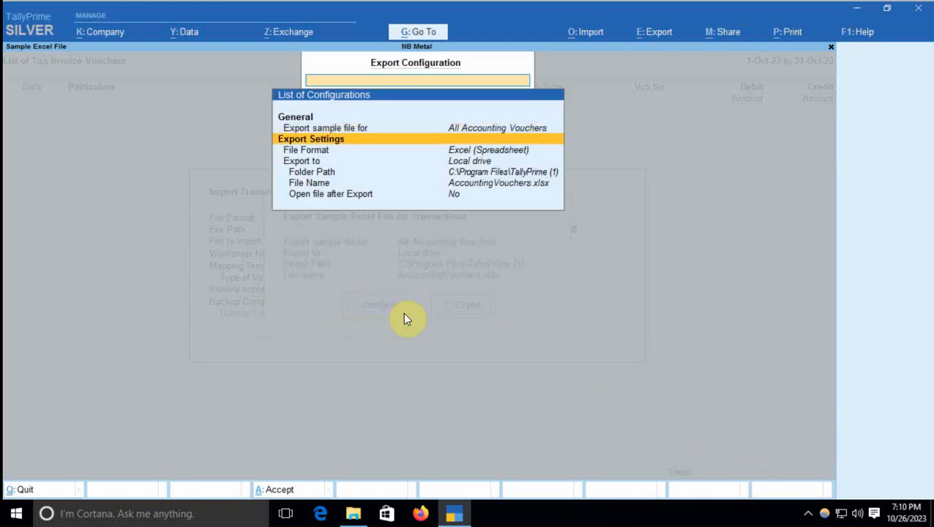
key("Up")
key("Return")
key("Up")
key("Up")
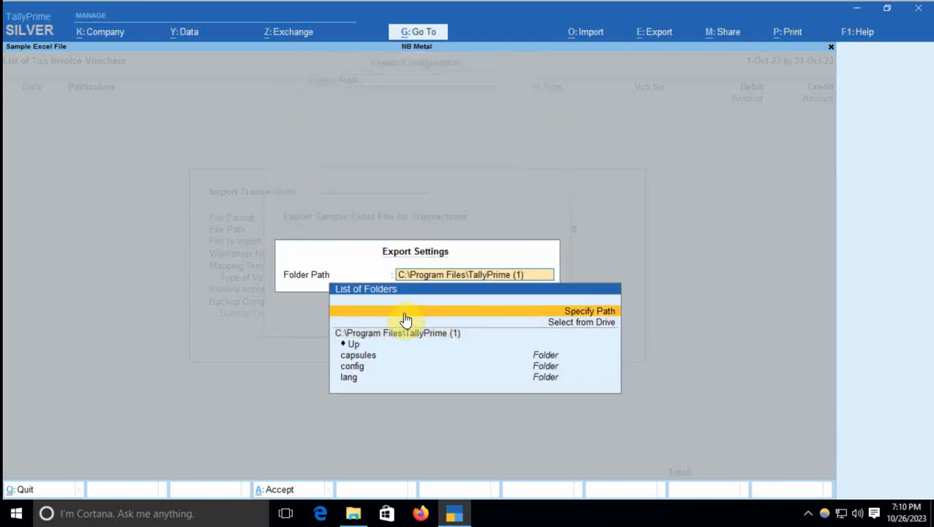
key("Return")
- Copy the path F:\Youtube Post\oct 2023\epf & esi entery in tally from File Explorer and set it as the TallyPrime export folder
left_click(353, 513)
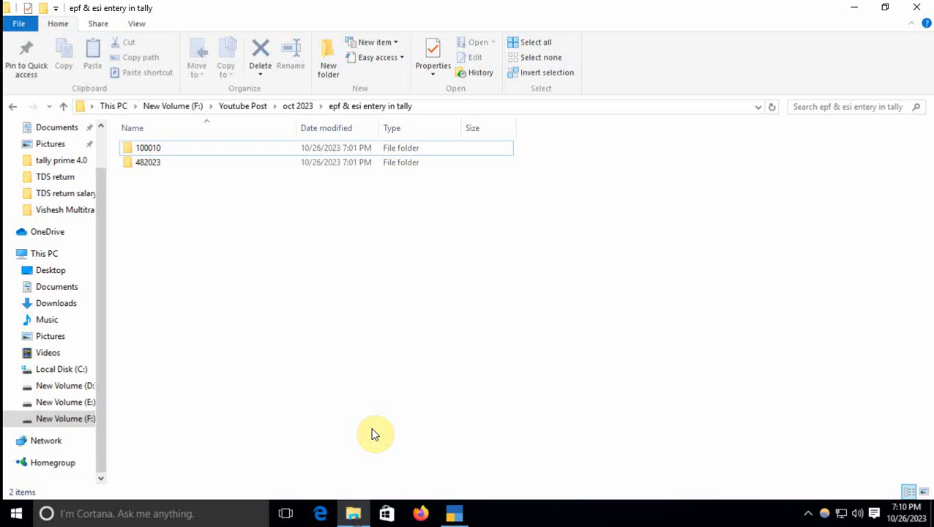
left_click(450, 106)
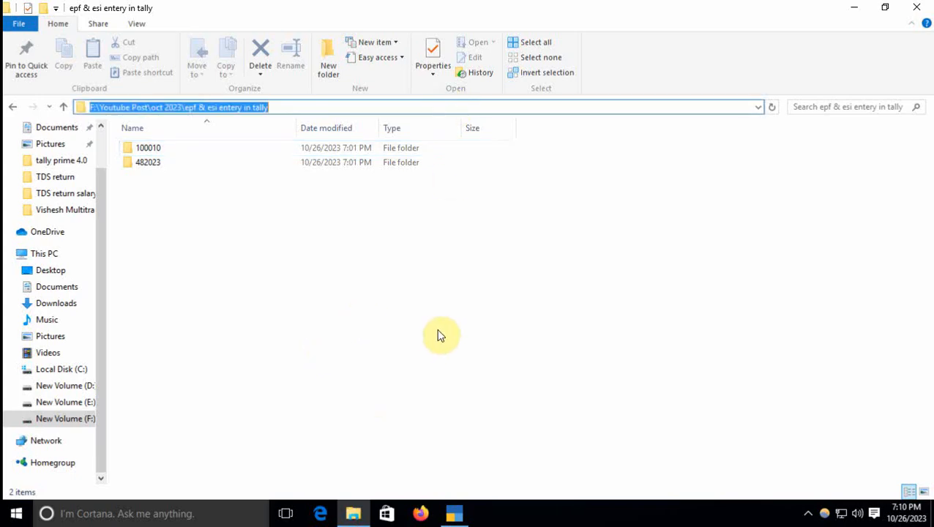
key("ctrl+c")
key("alt+Tab")
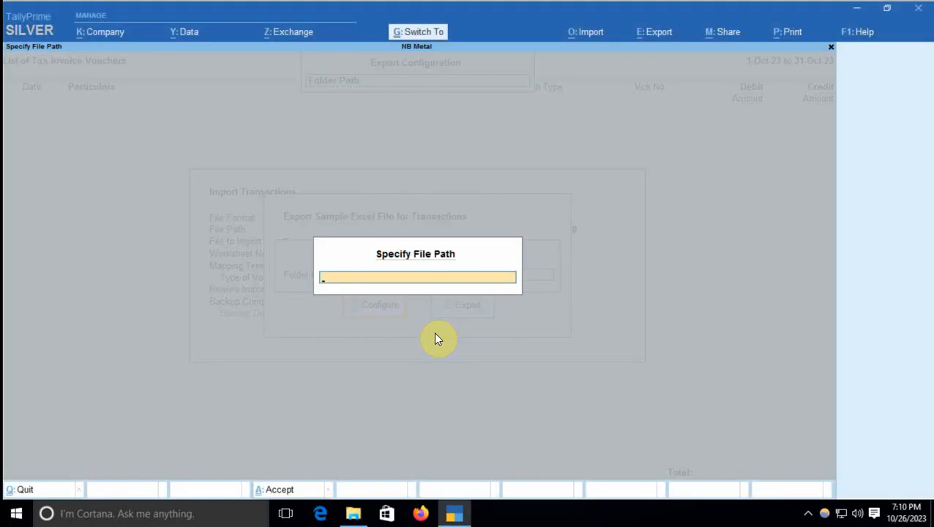
key("ctrl+alt+v")
key("Return")
key("Return")
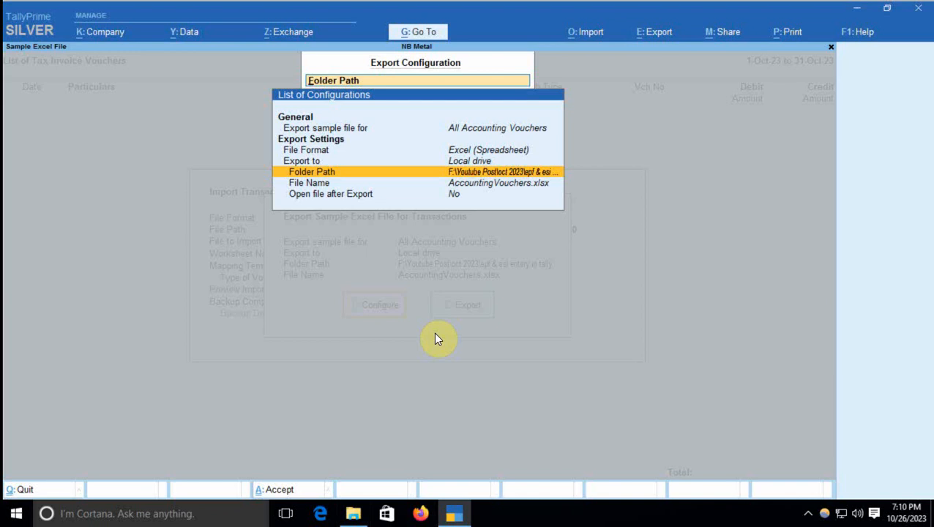
- Accept the export configuration and export the sample file AccountingVouchers.xlsx
key("Down")
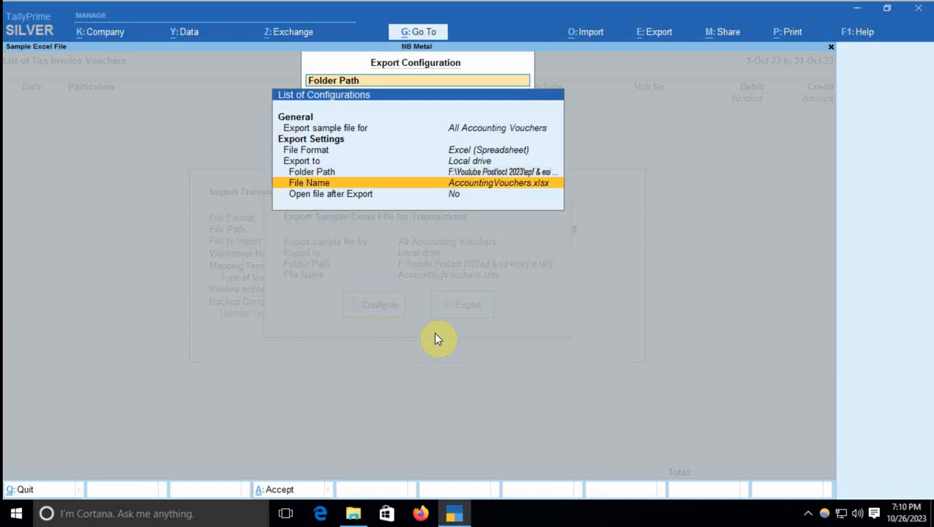
key("ctrl+a")
left_click(473, 307)
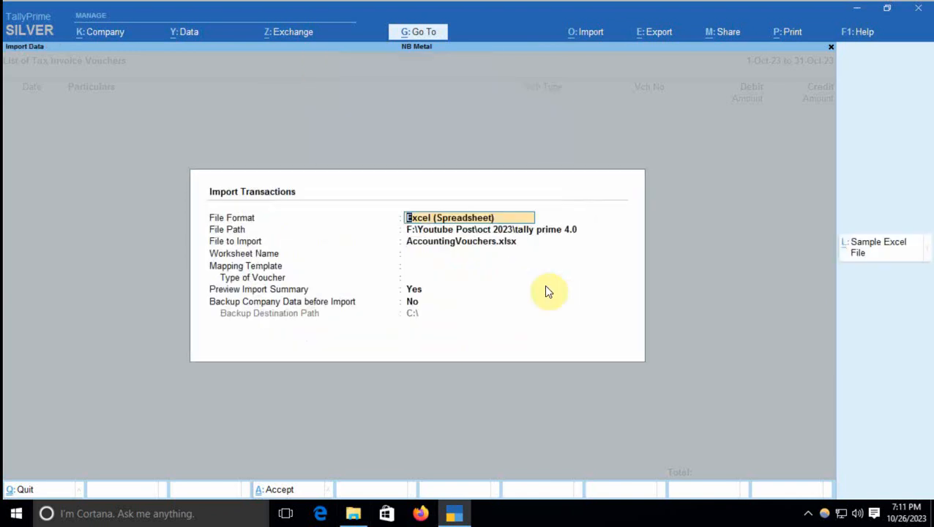
- Fill in the transactions import with the Accounting Voucher worksheet and Default Template, keeping the import preview on and backup off
key("Return")
key("Return")
key("Return")
key("Return")
key("Return")
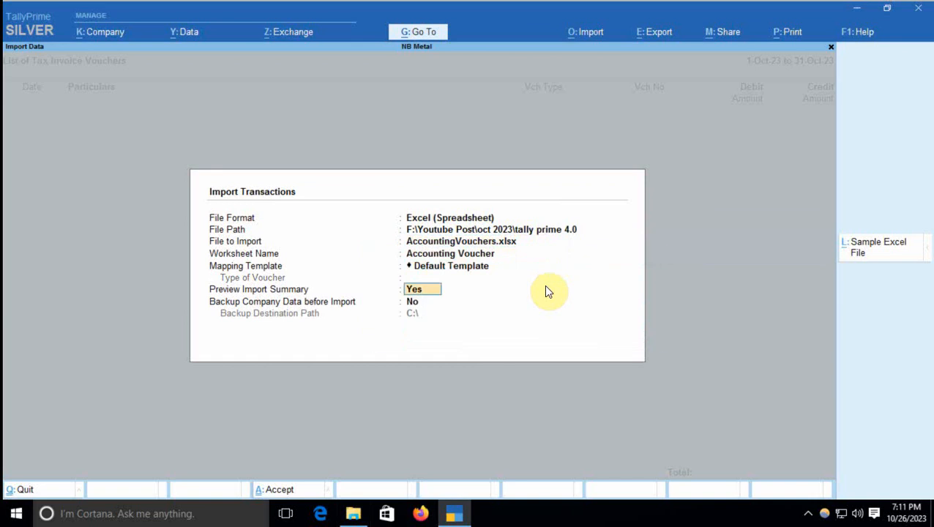
key("Return")
key("Return")
key("Return")
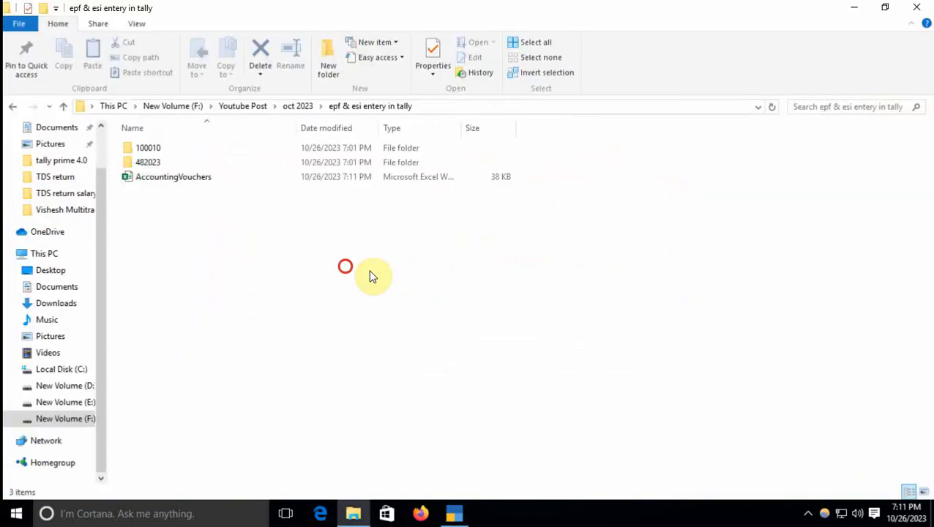
- Open the exported AccountingVouchers workbook from File Explorer in Excel and dismiss the licence notice
left_click(192, 177)
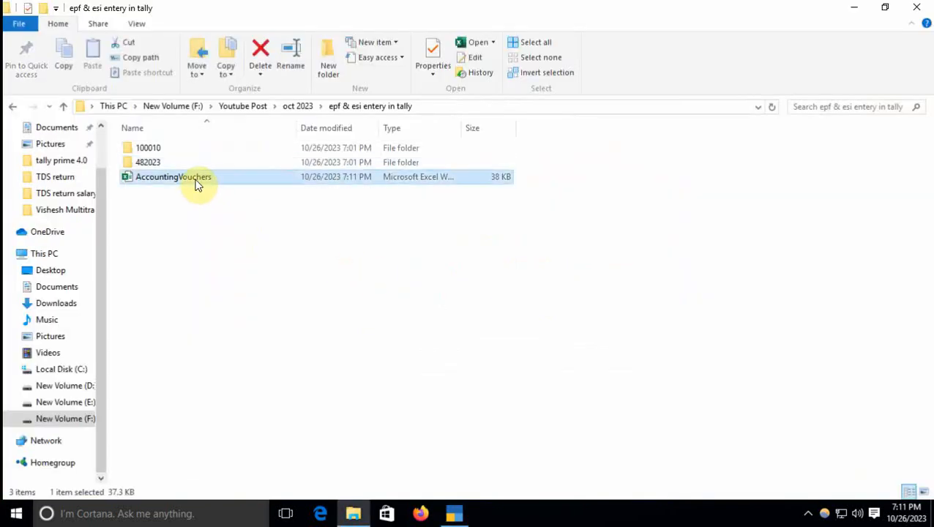
key("Return")
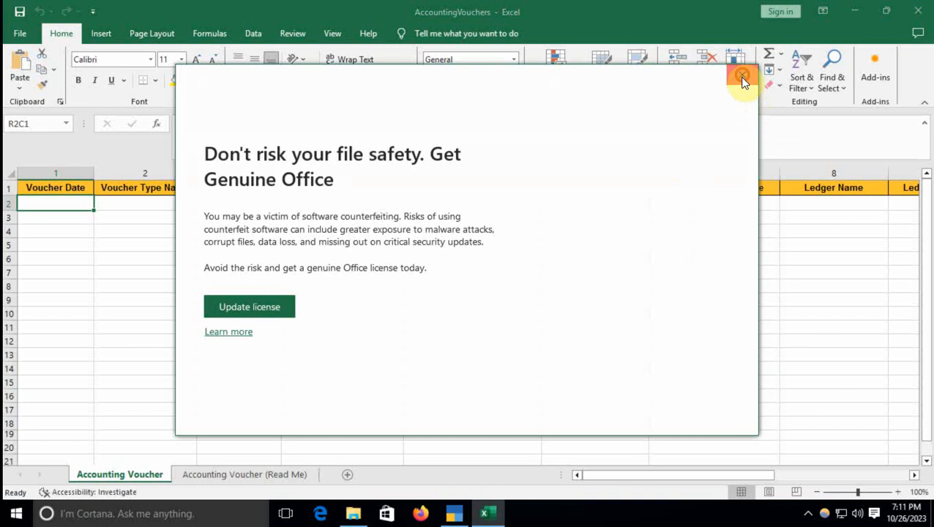
left_click(742, 74)
left_click(192, 335)
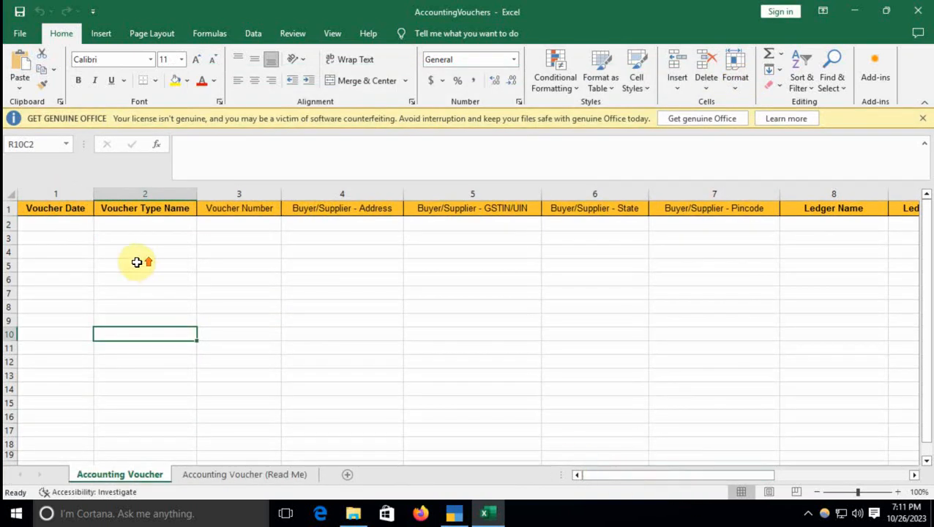
- Go through the column headings of the Accounting Voucher sheet from Voucher Date to Item Name, and return to the first column
left_click(65, 220)
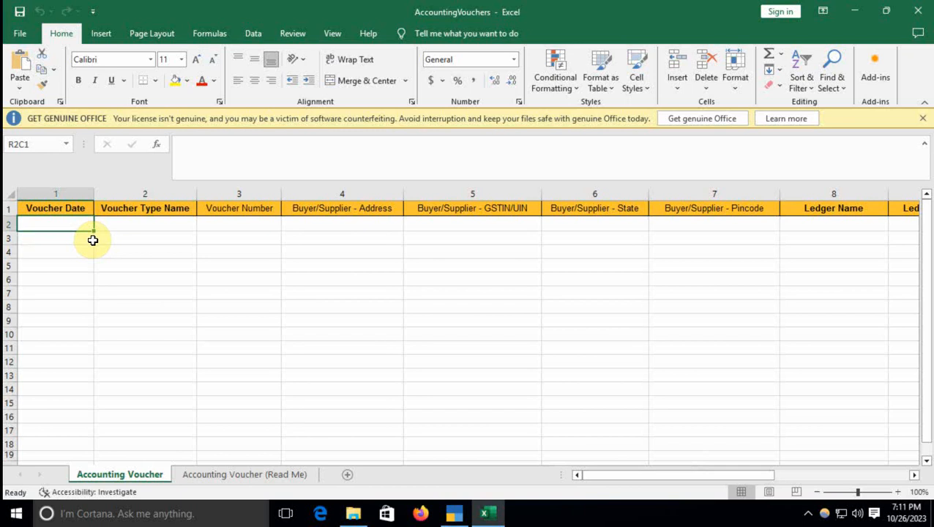
left_click(143, 223)
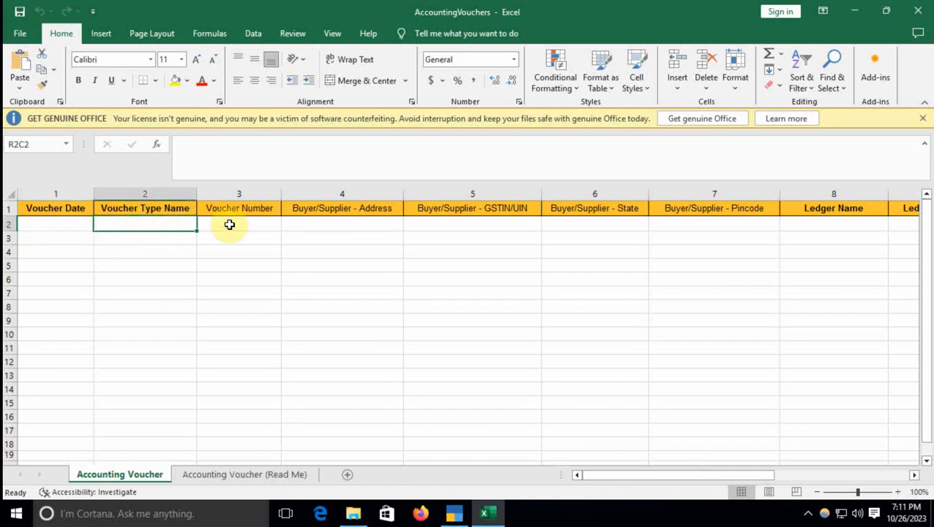
left_click(241, 224)
left_click(328, 225)
left_click(461, 224)
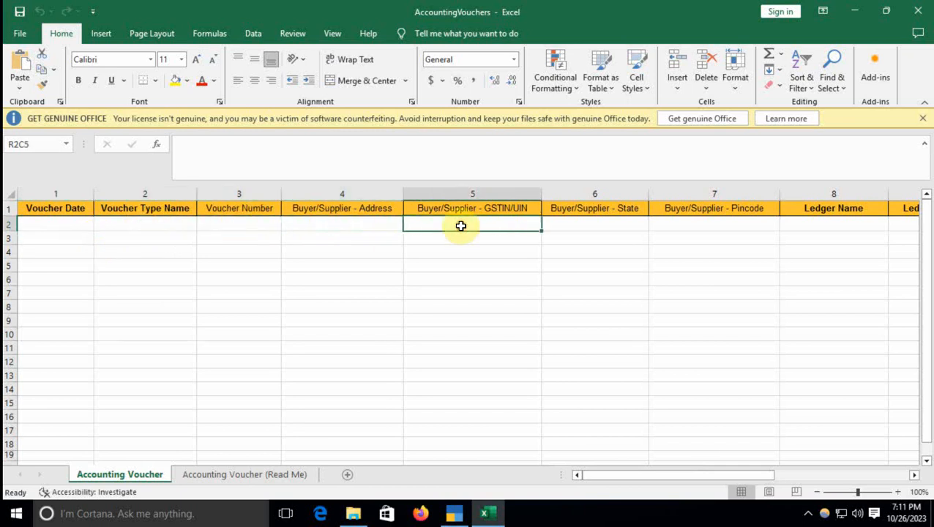
left_click(597, 224)
left_click_drag(674, 477, 694, 477)
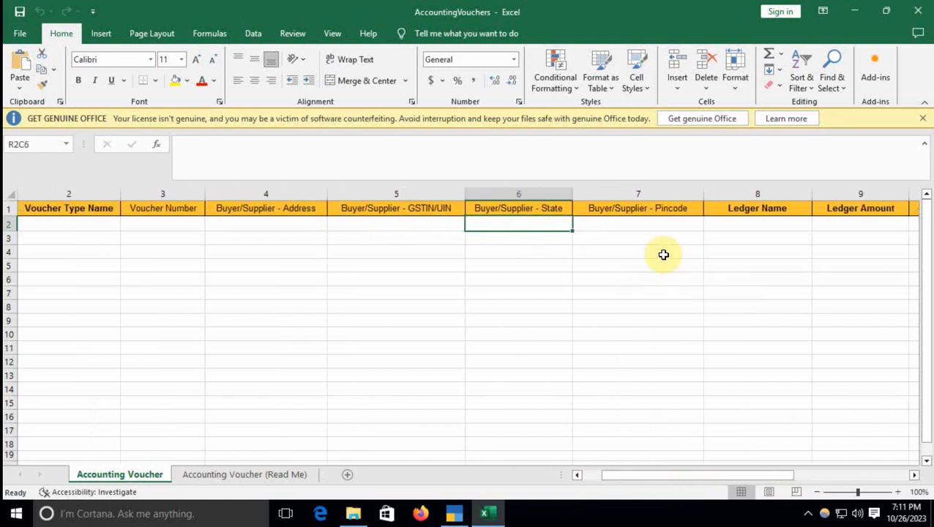
left_click(636, 212)
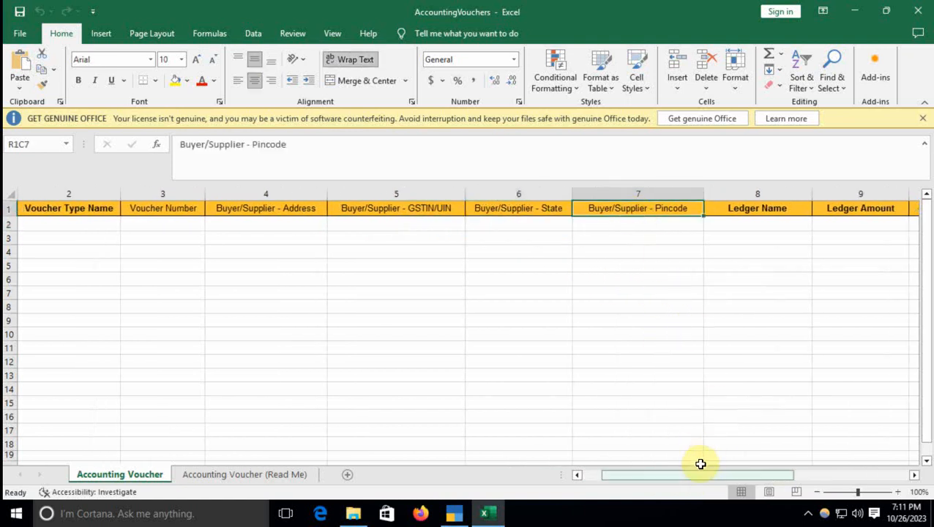
left_click_drag(701, 473, 745, 482)
left_click(631, 224)
left_click(730, 224)
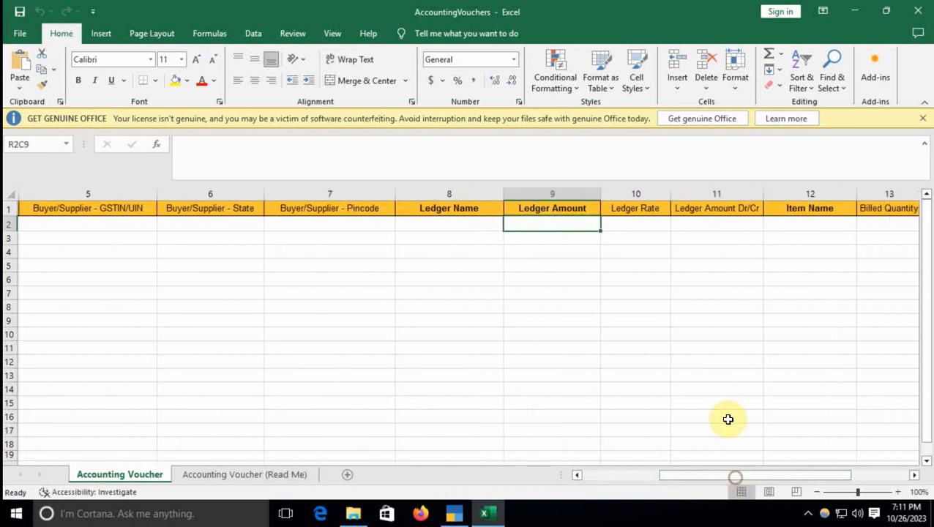
left_click(735, 225)
left_click(811, 224)
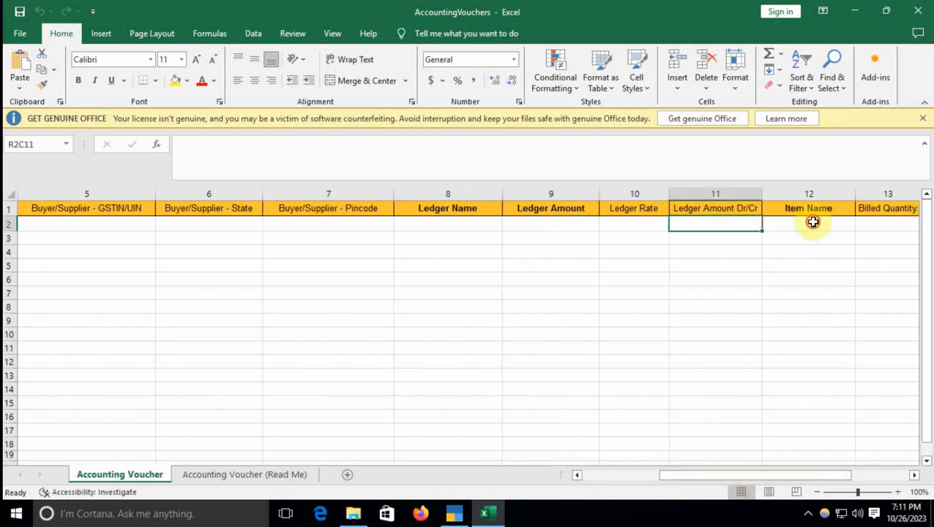
left_click_drag(811, 473, 648, 471)
left_click(38, 222)
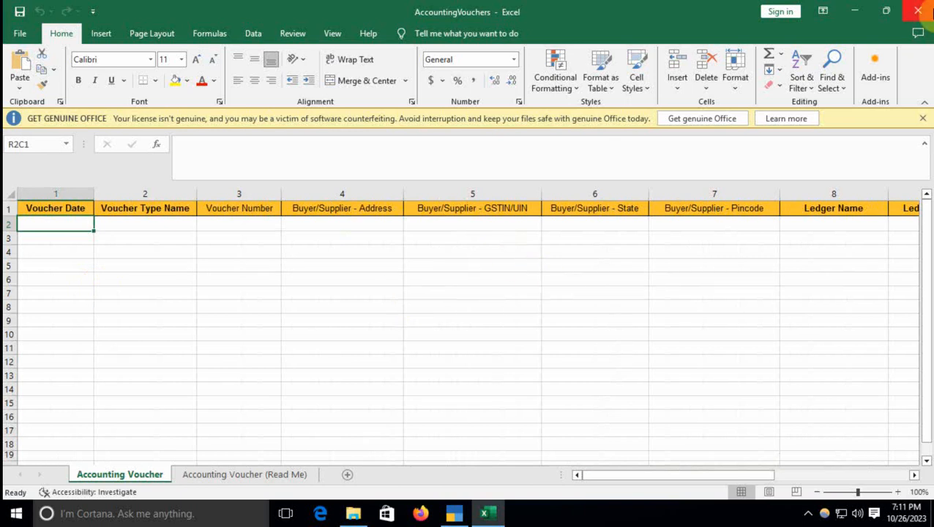
- Close the sample workbook and open the tally prime 4.0 folder inside oct 2023 in File Explorer
left_click(918, 11)
left_click(297, 106)
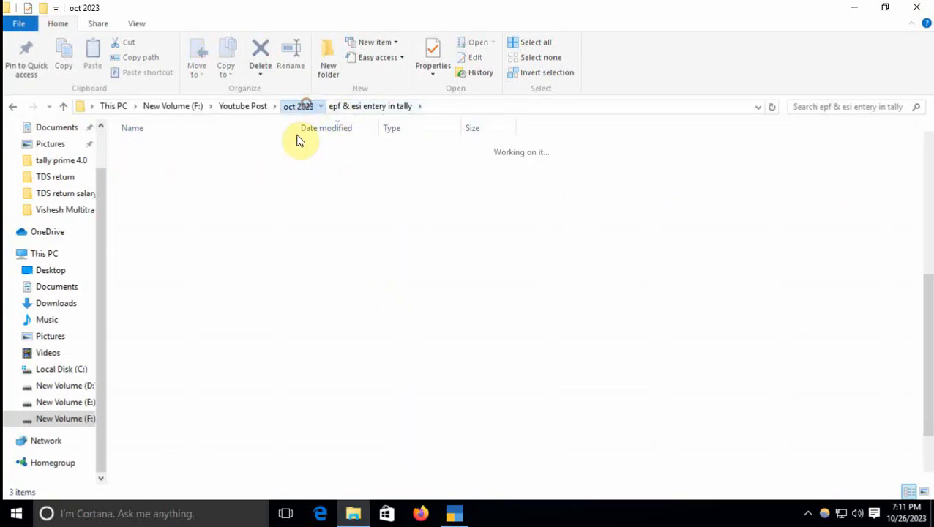
scroll(180, 447, "down", 2)
double_click(175, 421)
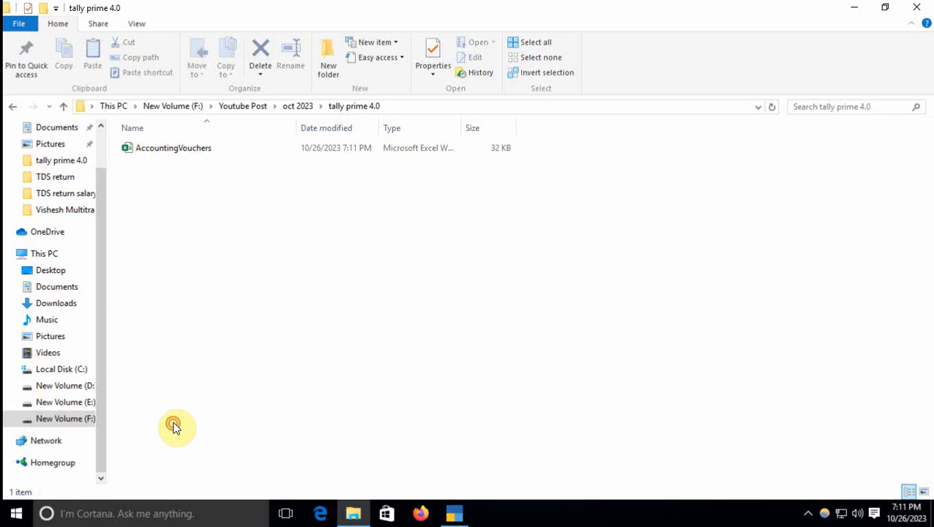
- Open the AccountingVouchers workbook in Excel and go back to the first columns of the Accounting Voucher sheet
left_click(203, 148)
double_click(204, 149)
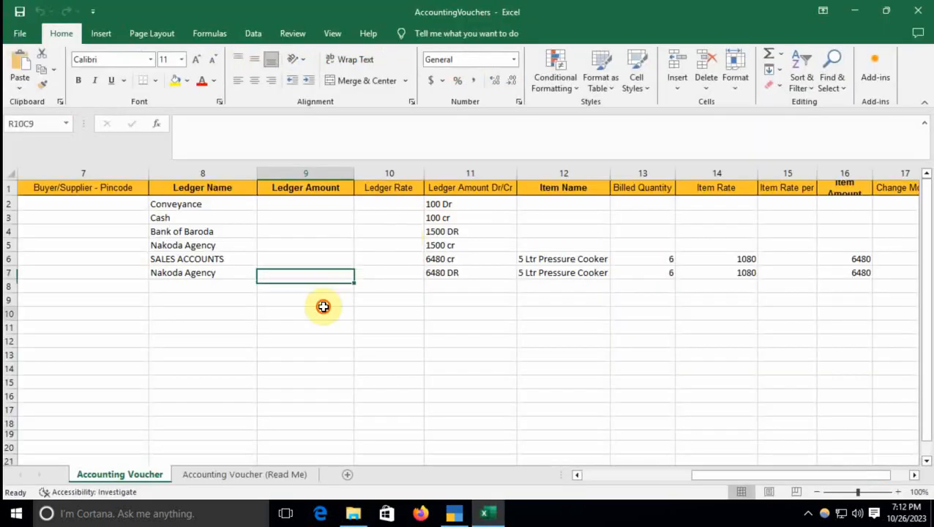
left_click_drag(725, 475, 646, 474)
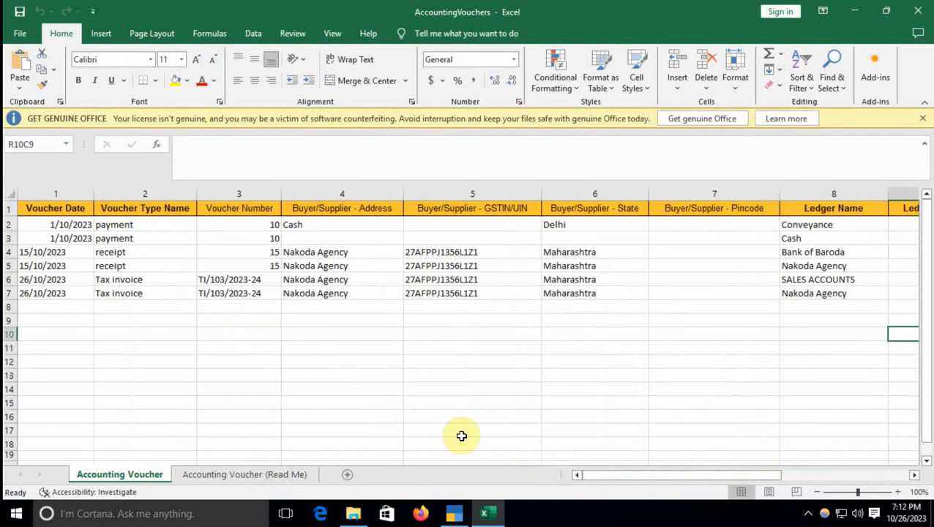
- Examine the filled-in payment, receipt and tax invoice rows across the columns of the Accounting Voucher sheet
left_click(147, 357)
left_click_drag(58, 226, 269, 323)
left_click(131, 350)
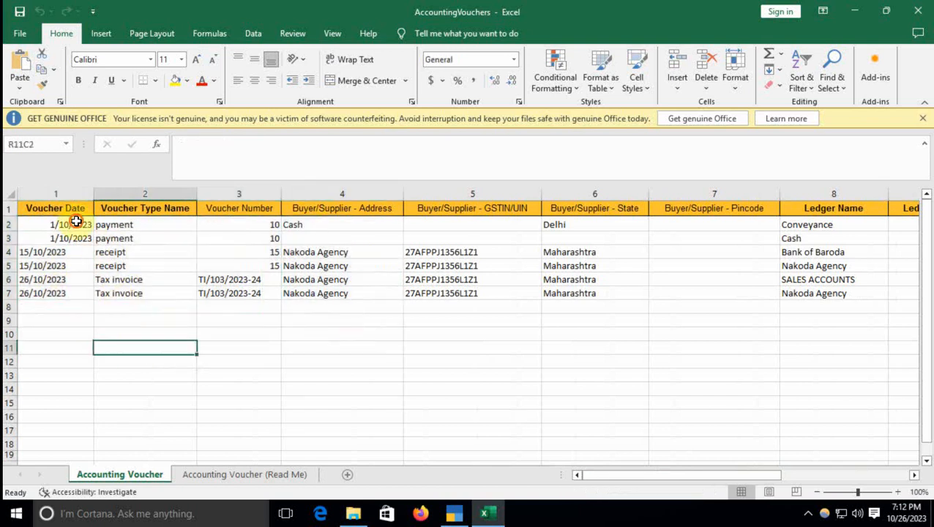
left_click(76, 222)
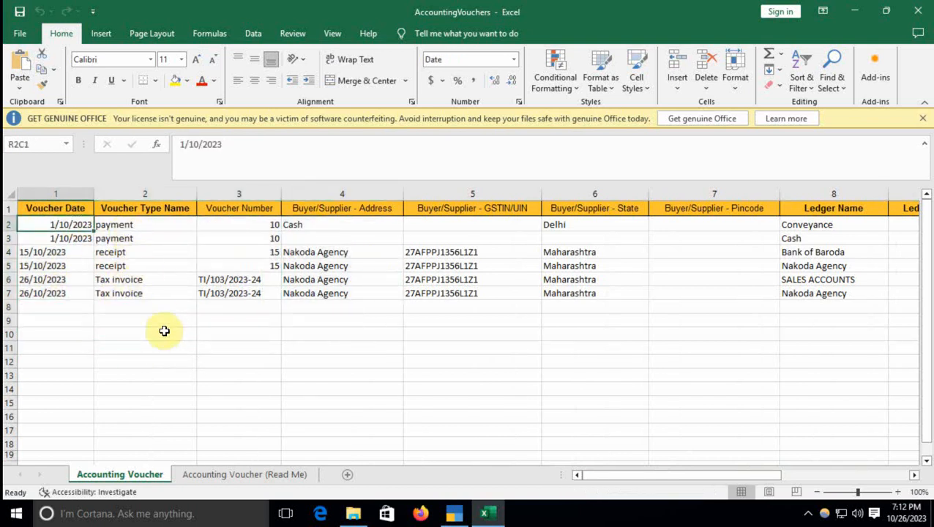
left_click(164, 332)
left_click_drag(35, 225, 799, 293)
left_click(538, 344)
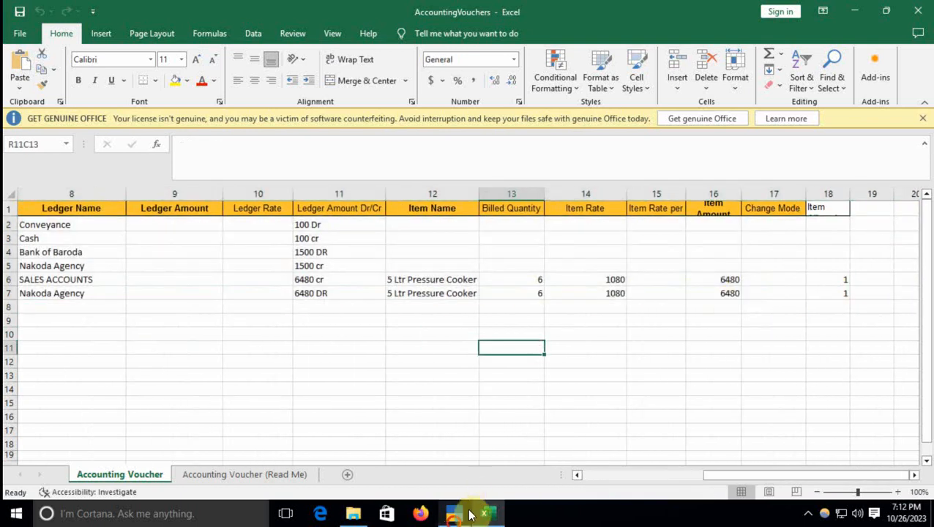
- Check the Tax Invoice monthly register in TallyPrime, then return to the first columns of the Excel sheet
left_click(454, 514)
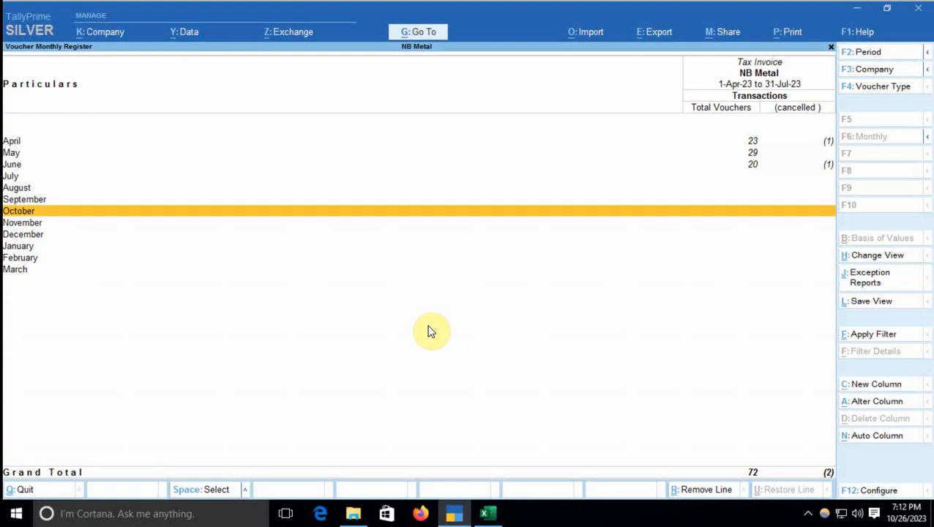
left_click(486, 512)
left_click(432, 361)
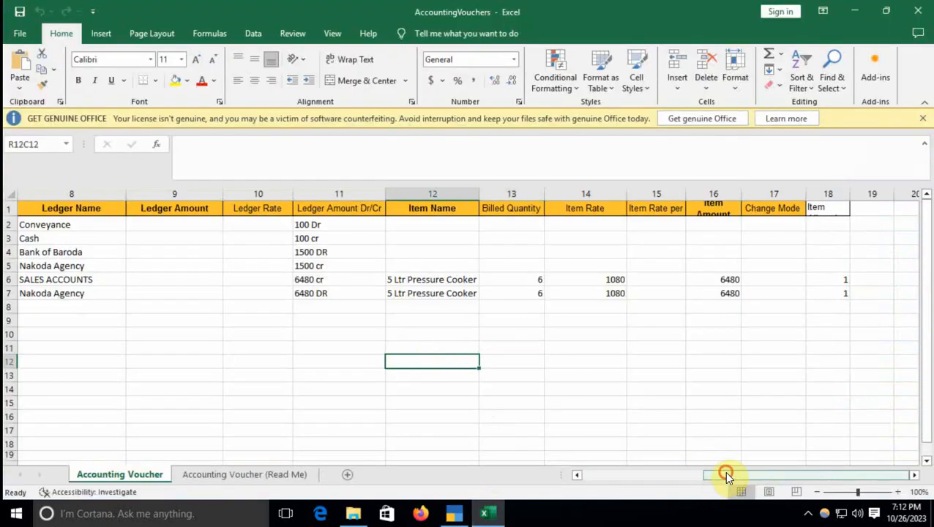
left_click_drag(725, 474, 583, 479)
left_click(145, 323)
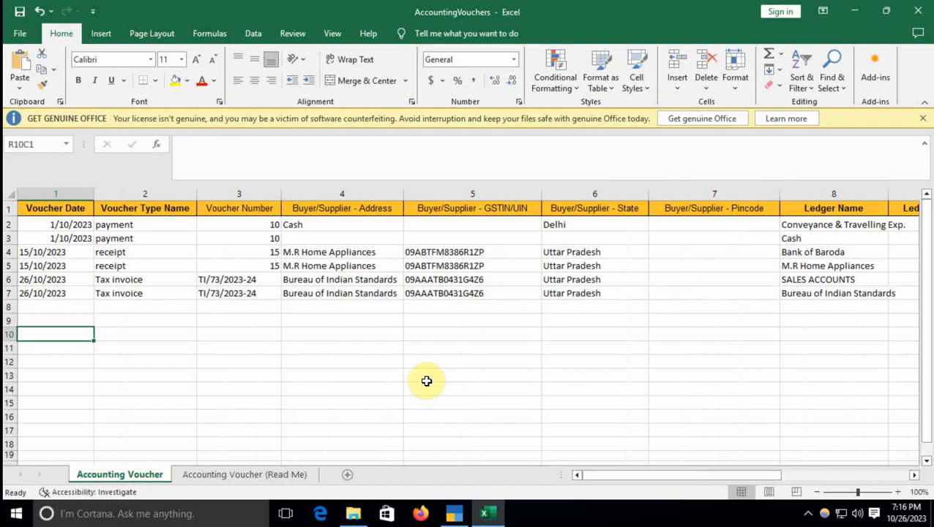
- Switch to TallyPrime, quit the open tax invoice without saving and go back to the Gateway of Tally
key("alt+Tab")
key("Escape")
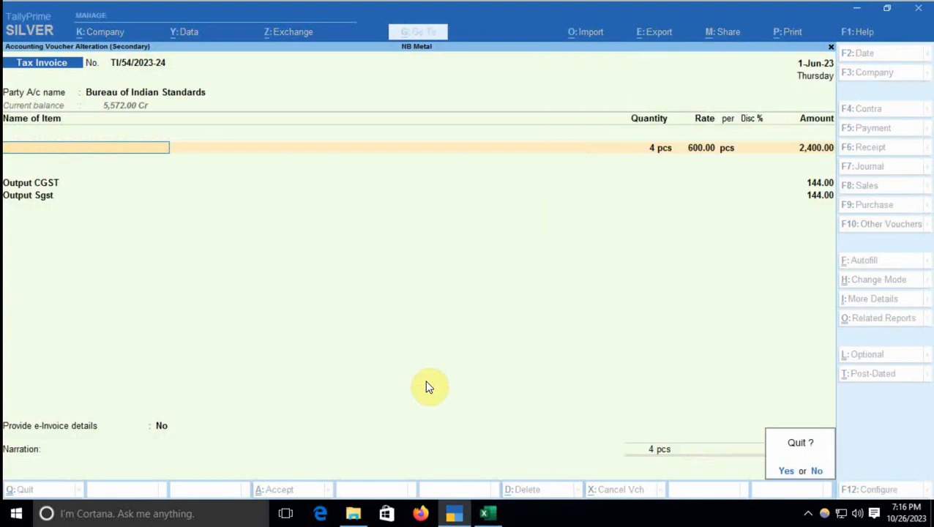
key("Return")
key("Escape")
key("Escape")
key("Escape")
key("Escape")
key("Escape")
key("Escape")
key("Escape")
- Return to Excel and review the voucher dates and voucher types of the entries in the Accounting Voucher sheet
key("alt+Tab")
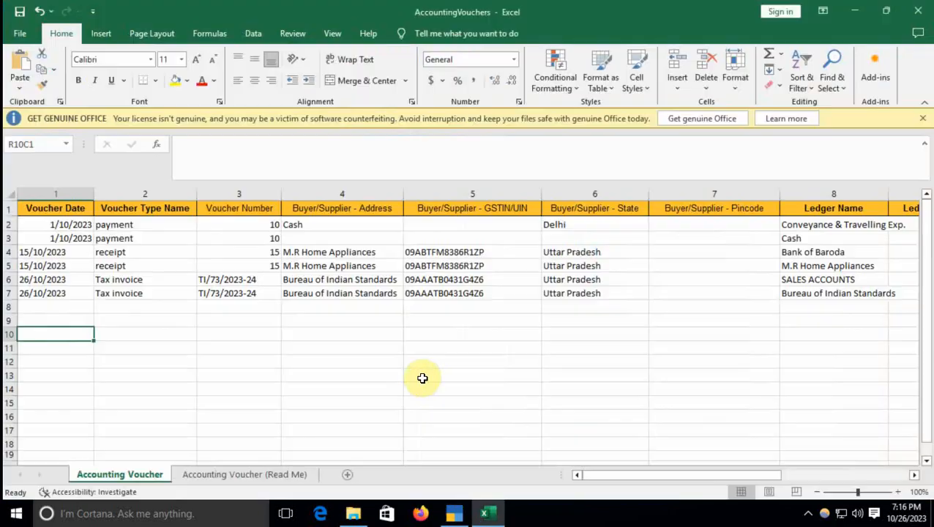
key("Up")
key("Up")
key("Up")
key("Up")
key("Up")
key("Up")
key("Up")
key("Right")
key("Up")
key("Up")
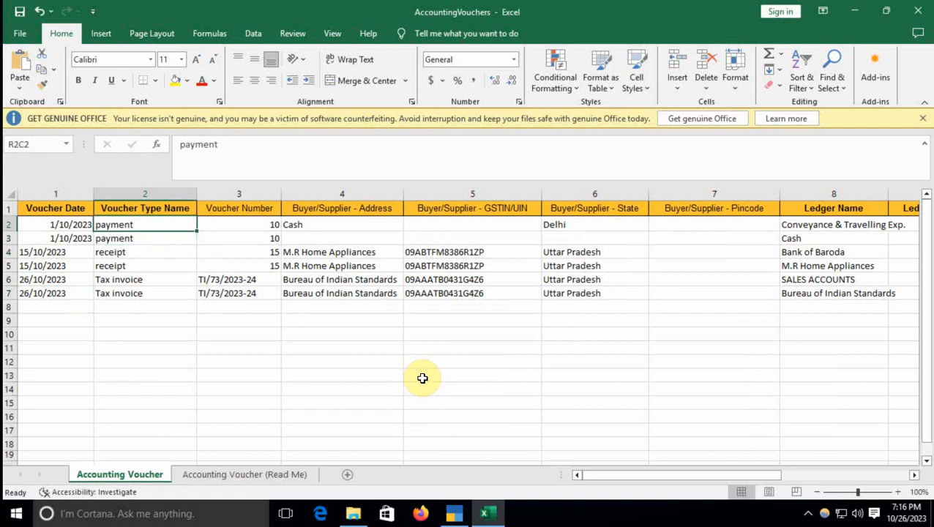
key("Down")
key("Down")
key("Down")
key("Down")
key("Down")
key("Down")
key("Down")
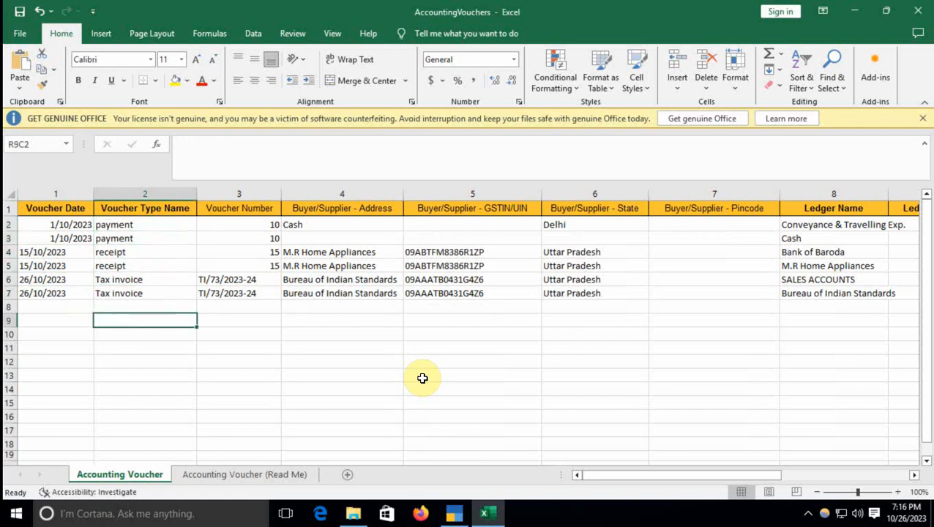
- In TallyPrime, open the October list of payment vouchers from the Statistics report
key("alt+Tab")
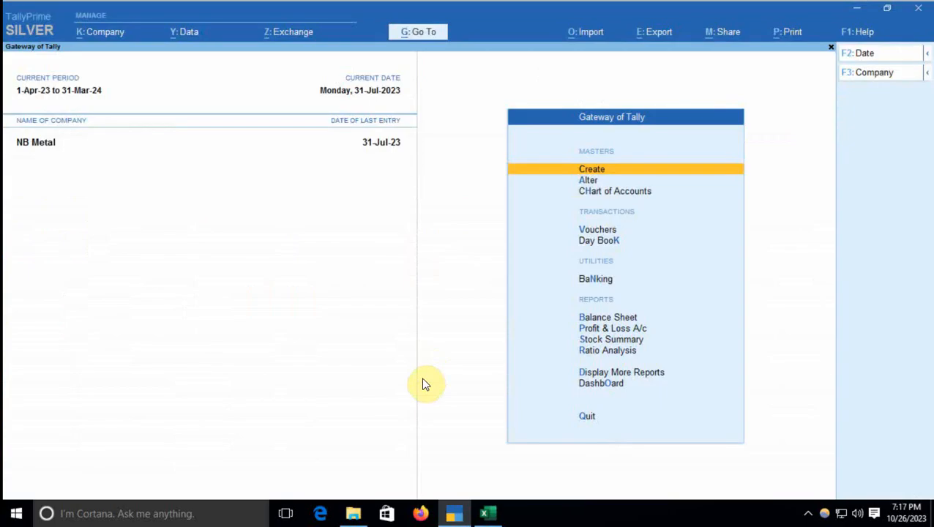
key("d")
key("s")
key("s")
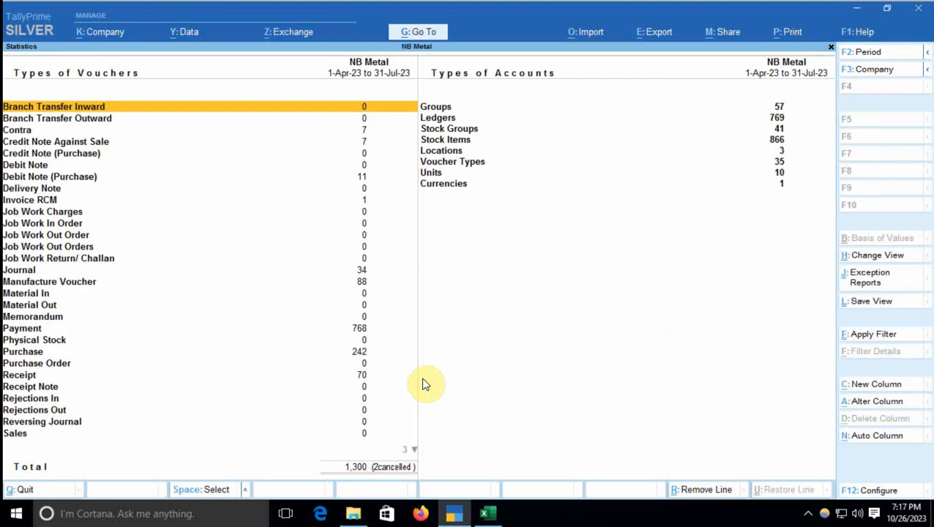
key("p")
key("Return")
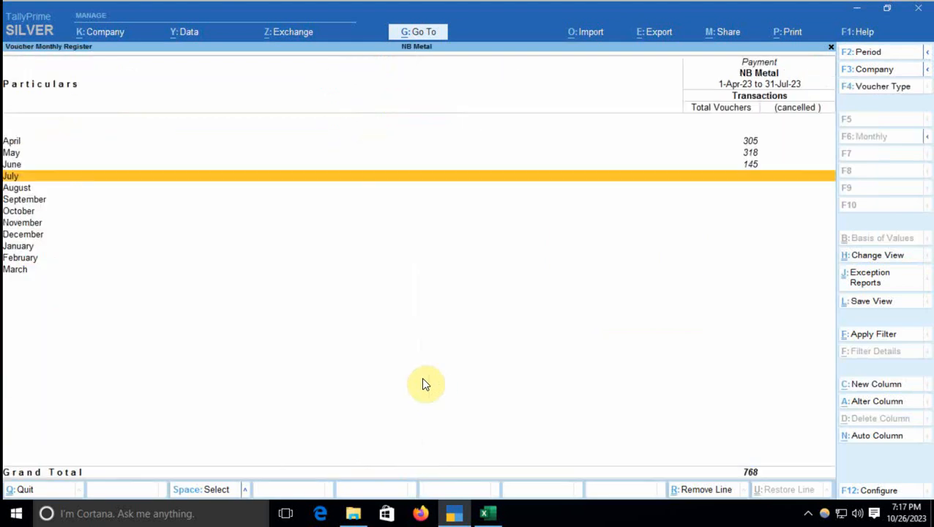
key("Down")
key("Down")
key("Down")
key("Return")
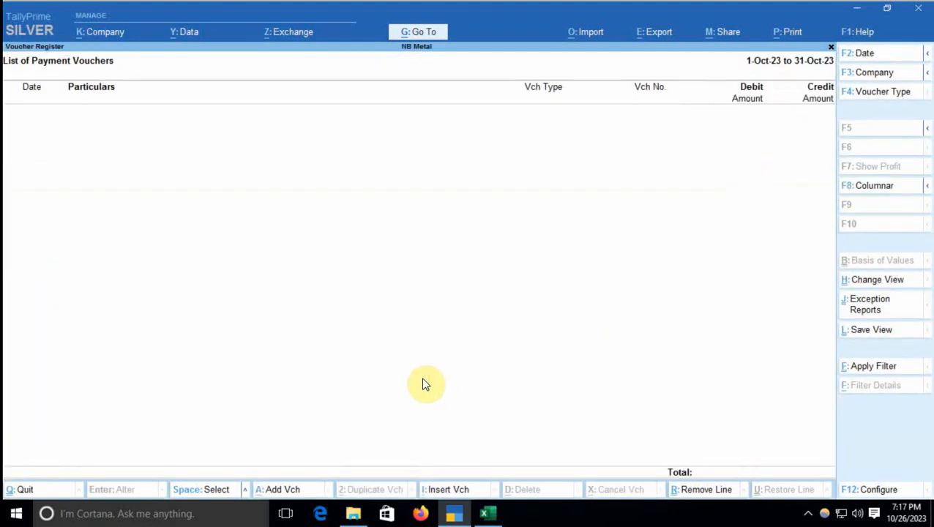
- Open the Import options, close the AccountingVouchers workbook in Excel and return to TallyPrime
left_click(588, 34)
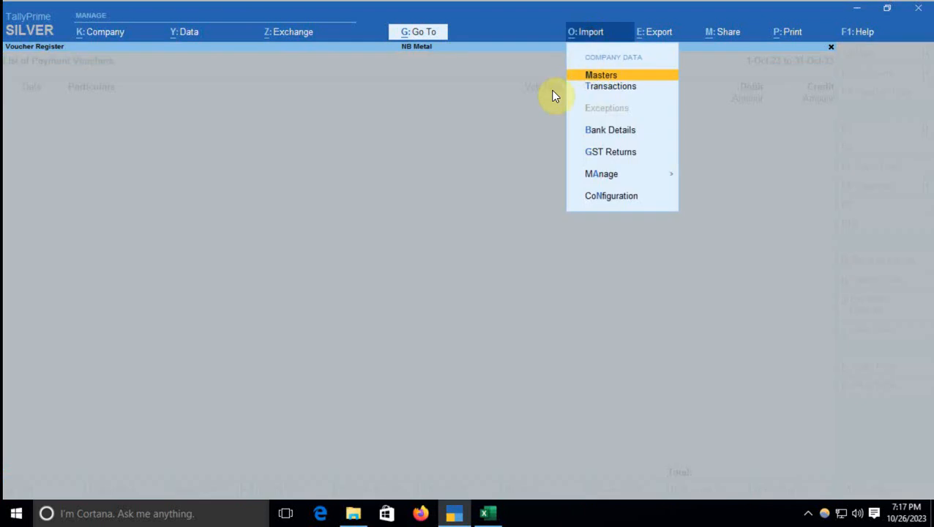
key("alt+Tab")
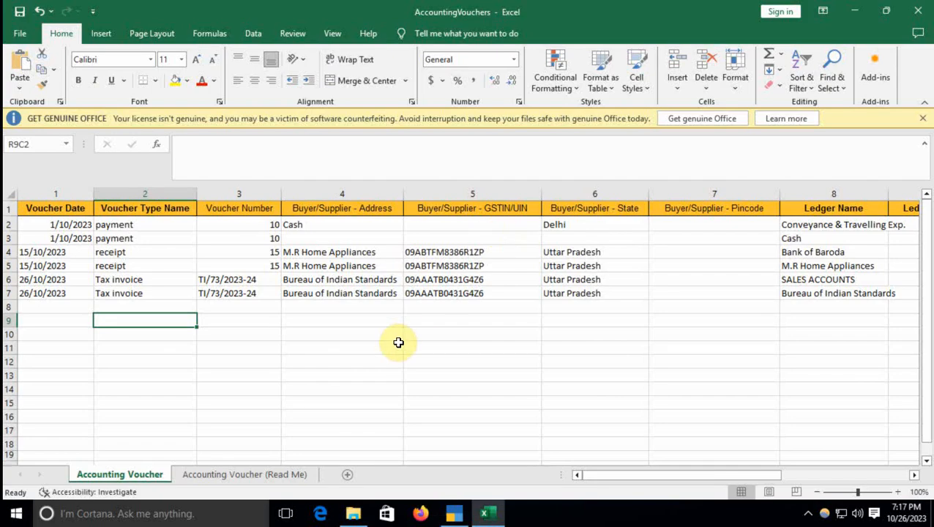
left_click(925, 11)
key("alt+Tab")
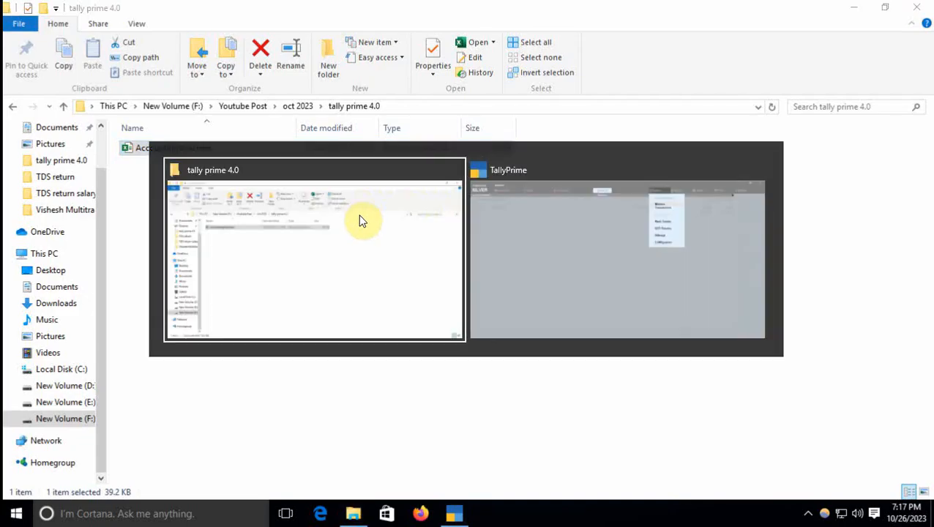
left_click(473, 183)
- Set up a transactions import of AccountingVouchers.xlsx with the Accounting Voucher worksheet, Default Template and import preview on
key("Down")
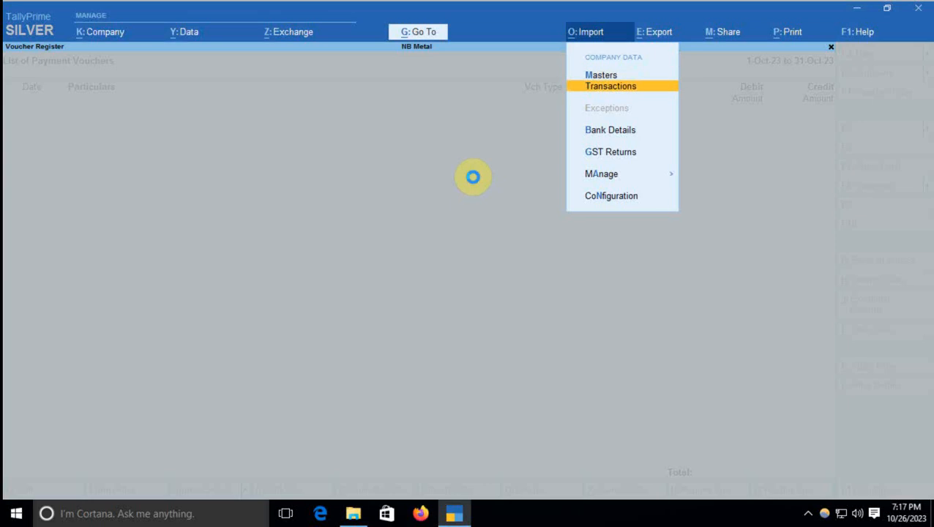
key("Return")
key("Return")
key("Return")
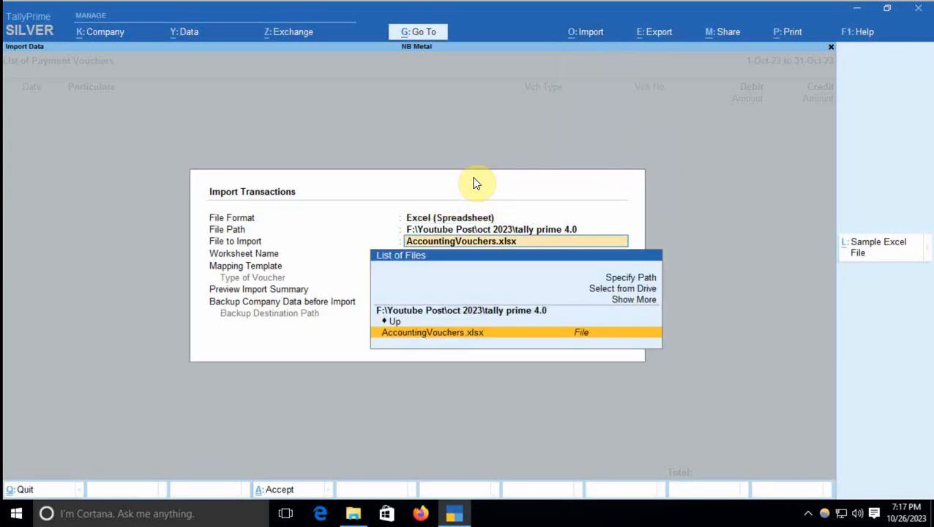
key("Return")
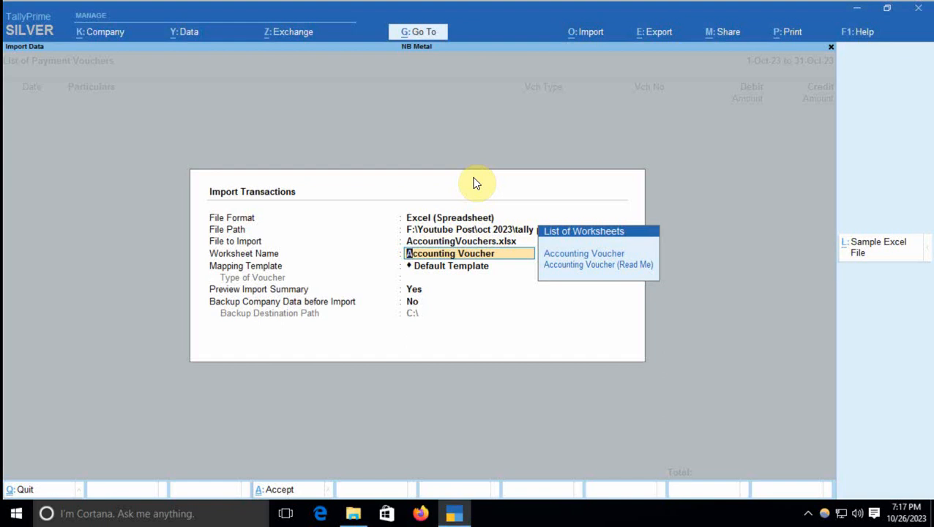
key("Return")
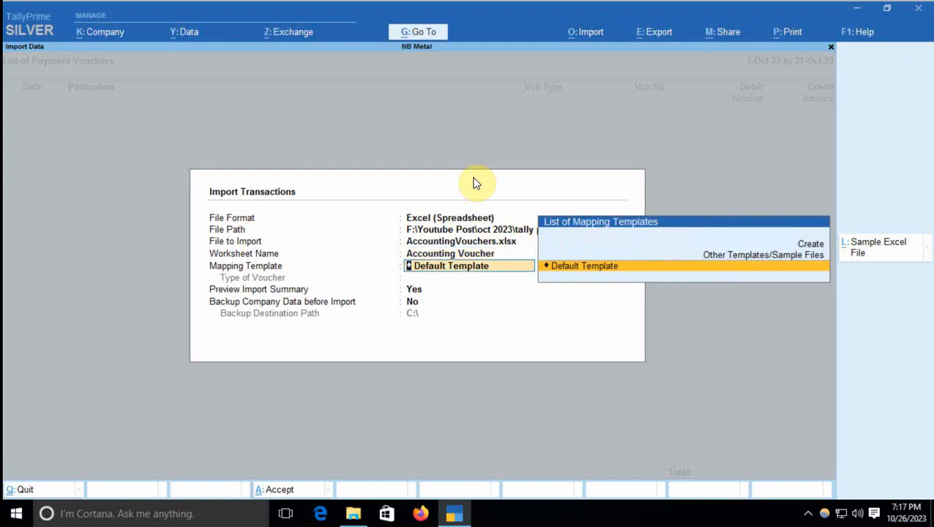
key("Return")
key("Return")
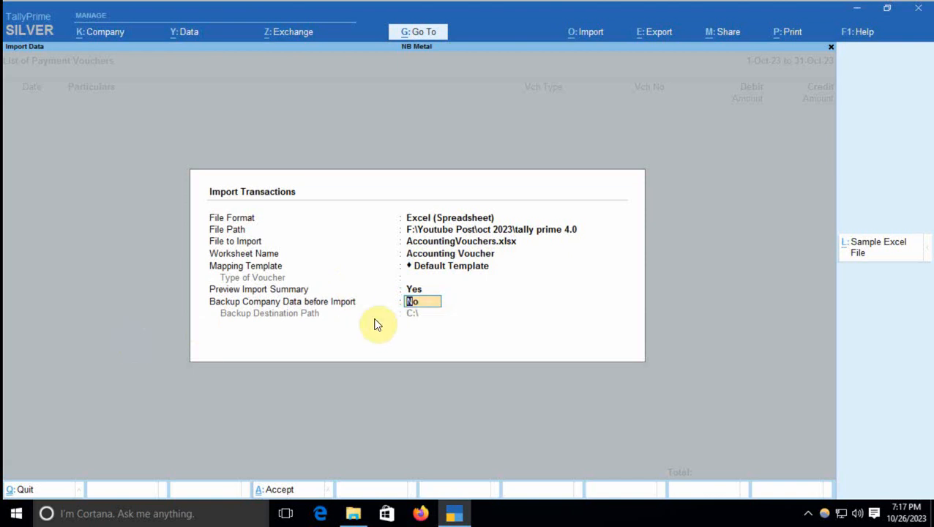
- Keep the company data backup off, import the previewed vouchers and open the event log
key("Return")
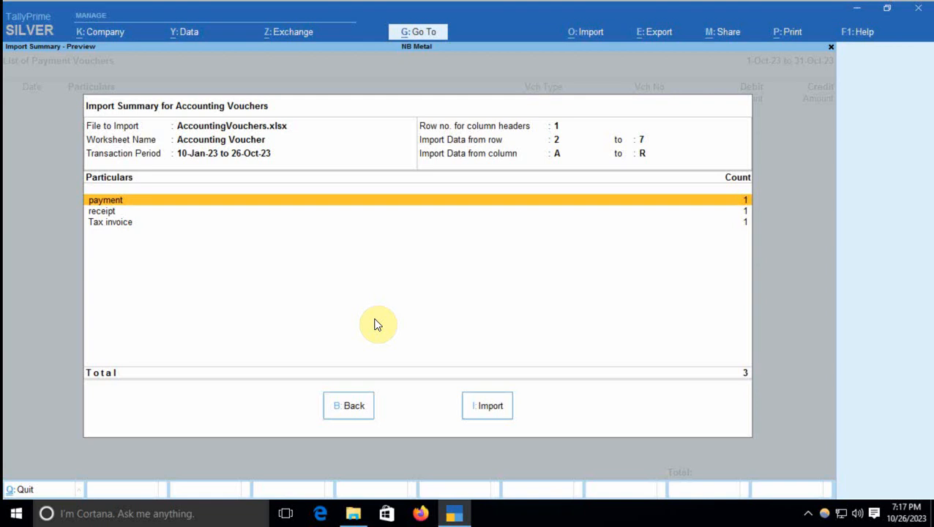
left_click(491, 410)
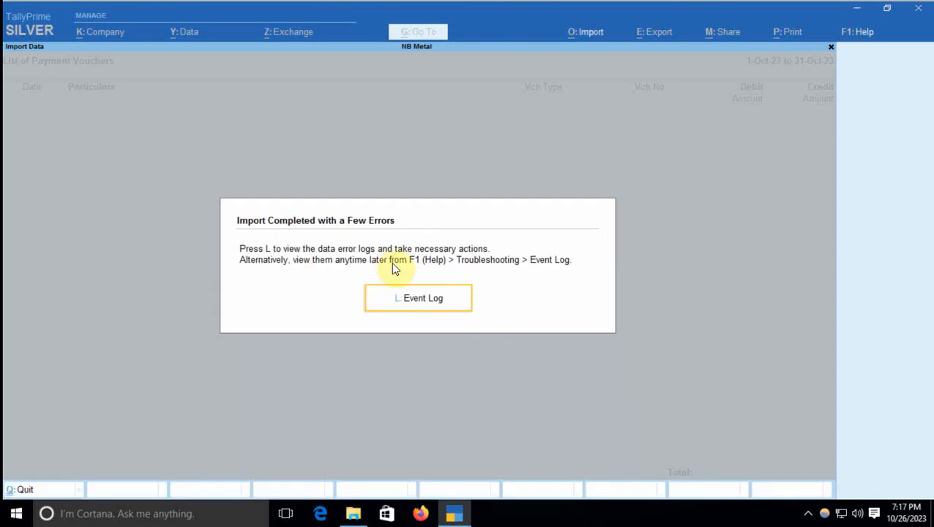
left_click(421, 306)
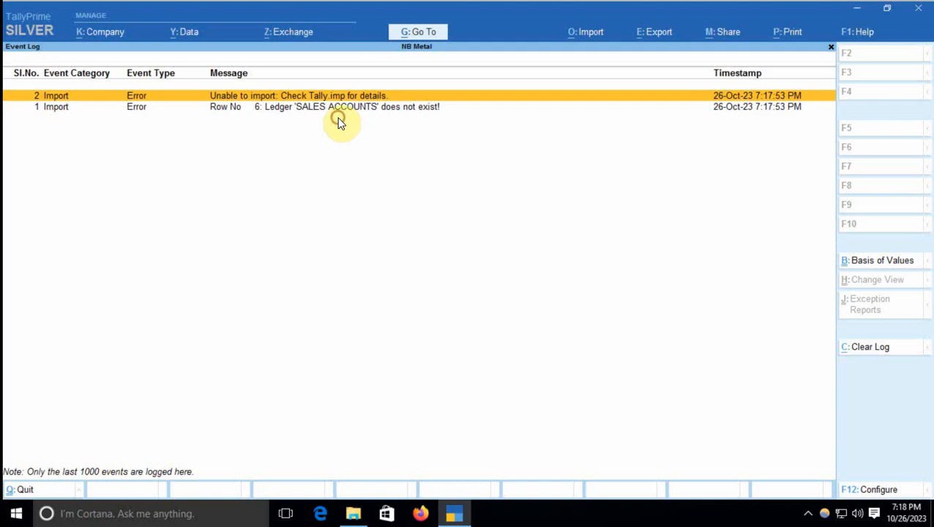
- Reopen the AccountingVouchers workbook in Excel and go to the SALES ACCOUNTS ledger name in row 6
key("alt+Tab")
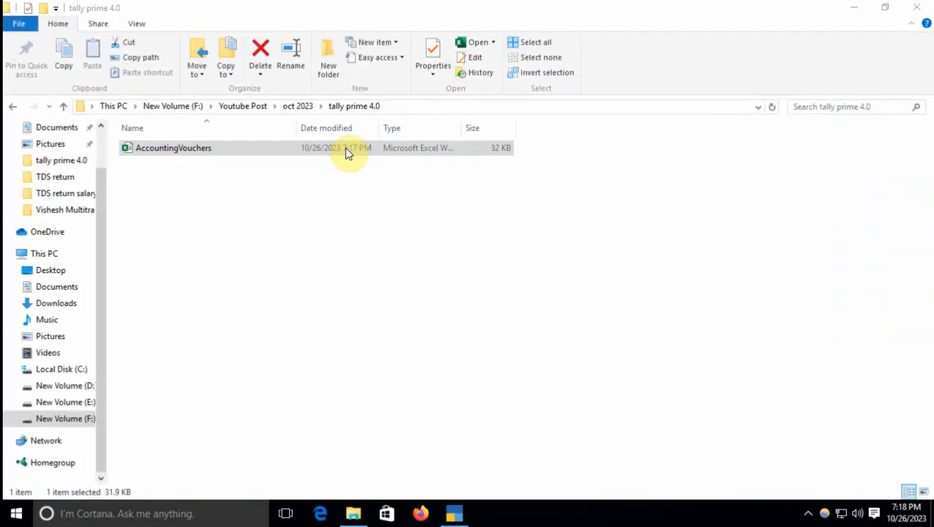
key("alt+Tab")
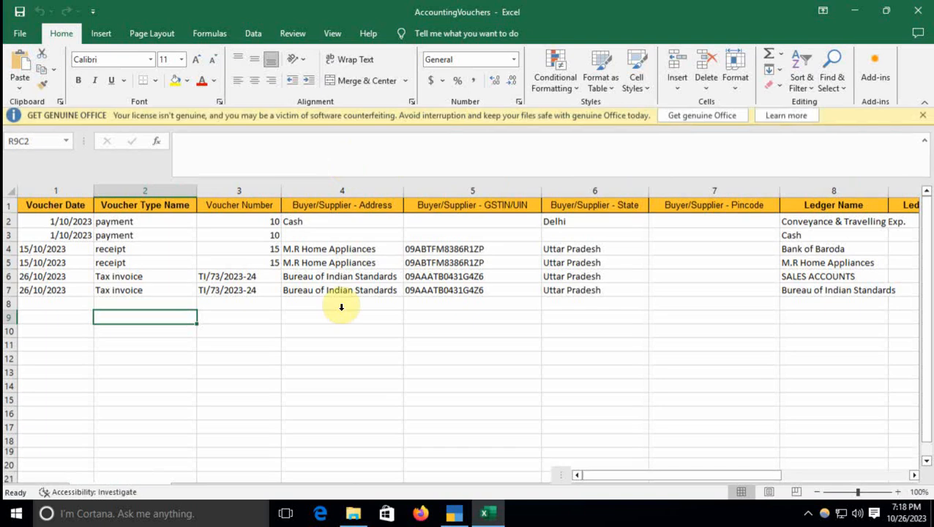
left_click(315, 346)
key("Right")
key("Right")
key("Right")
key("Right")
key("Right")
key("Right")
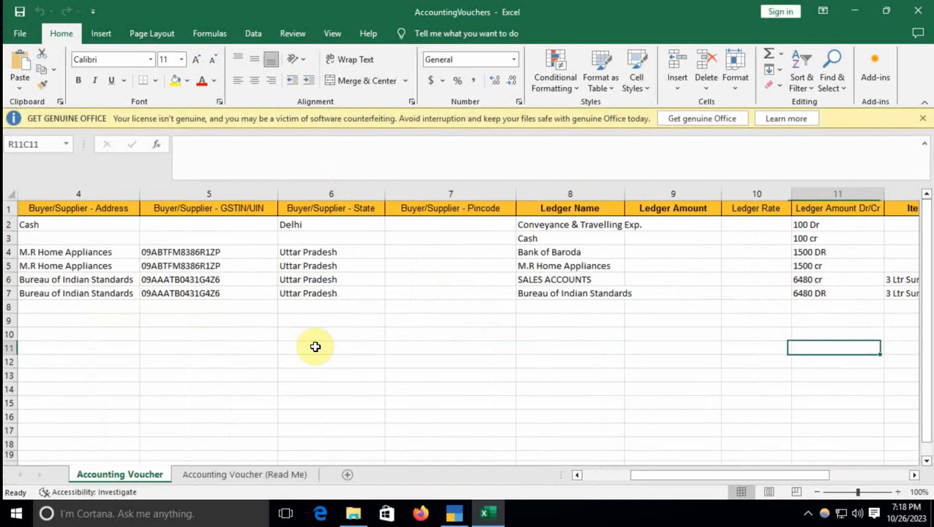
key("Left")
key("Left")
key("Up")
key("Up")
key("Up")
key("Up")
key("Up")
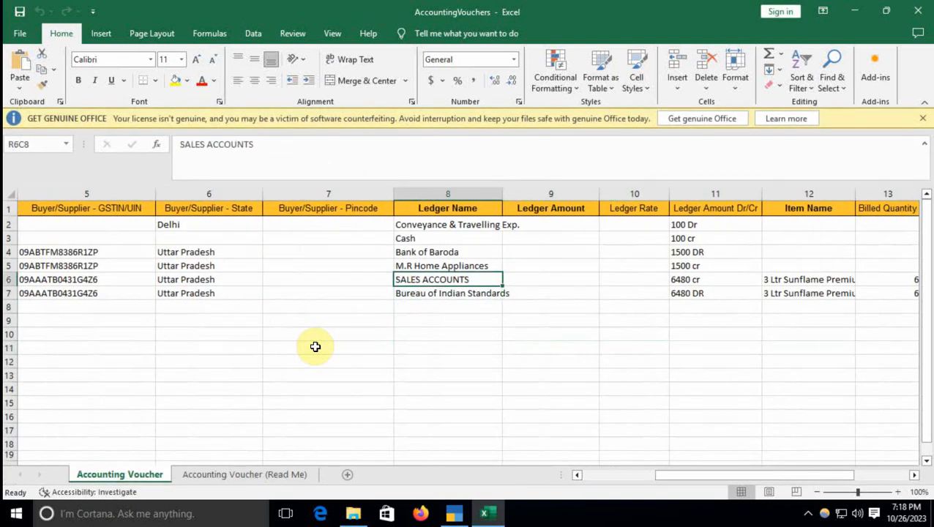
- Examine the tax invoice entry in row 6 from Voucher Date to the item columns, ending at its Ledger Name
key("Left")
key("Left")
key("Left")
key("Left")
key("Left")
key("Left")
key("Left")
key("Right")
key("Right")
key("Right")
key("Right")
key("Right")
key("Right")
key("Right")
key("Right")
key("Right")
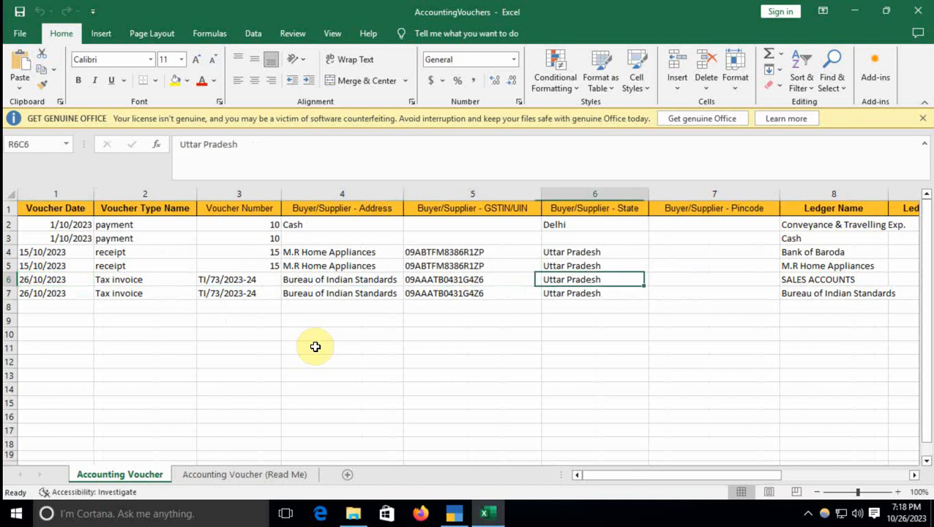
key("Right")
key("Right")
key("Right")
key("Right")
key("Right")
key("Right")
key("Right")
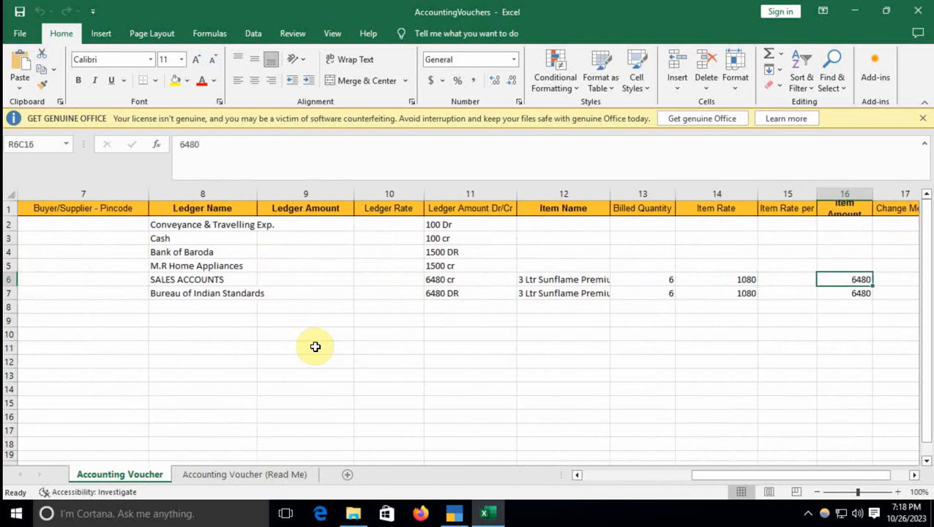
key("Left")
key("Left")
key("Left")
key("Left")
key("Left")
key("Left")
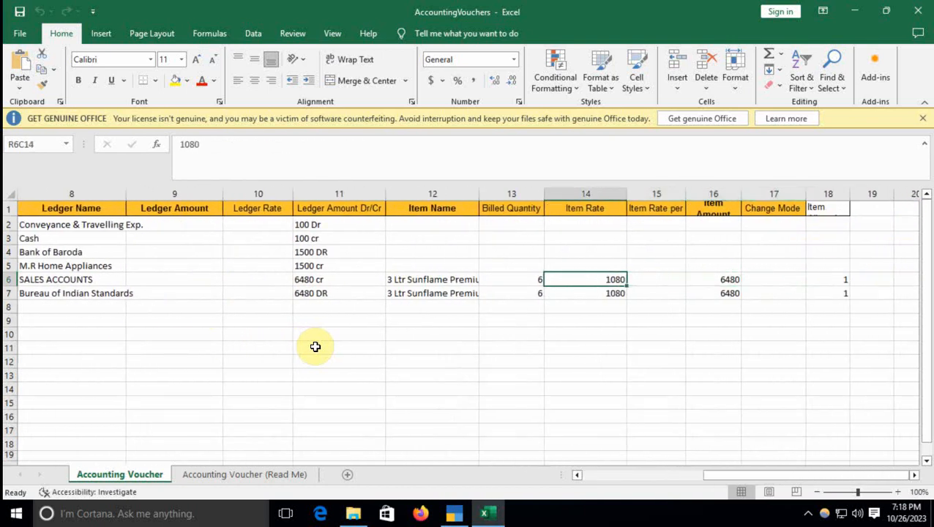
key("Left")
key("Left")
key("Left")
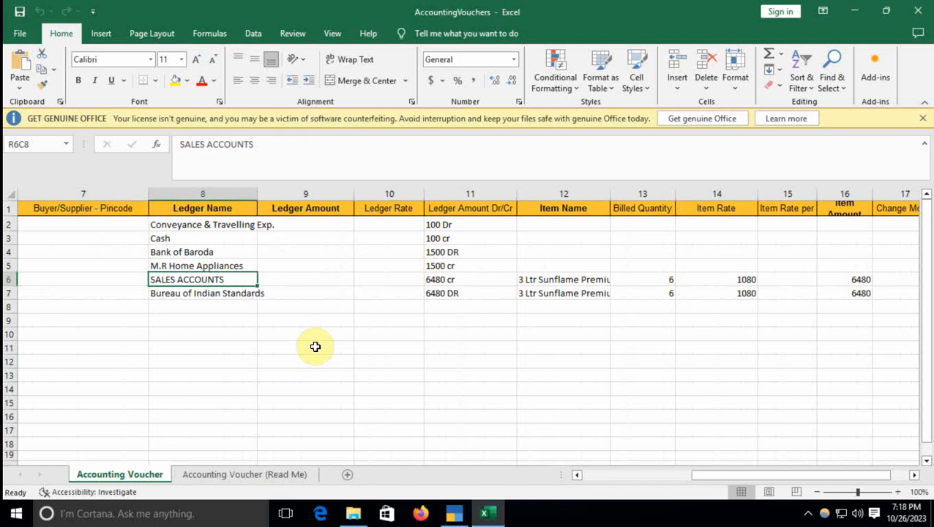
- Switch to TallyPrime, leave the event log and open the Sales Account ledger report
key("alt+Tab")
key("alt+Tab+Tab")
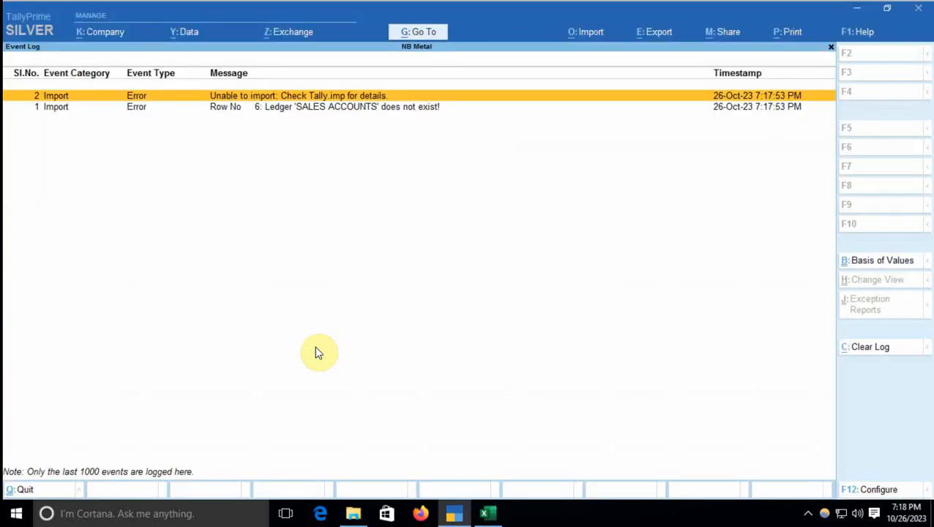
key("Escape")
key("Escape")
key("Escape")
key("Escape")
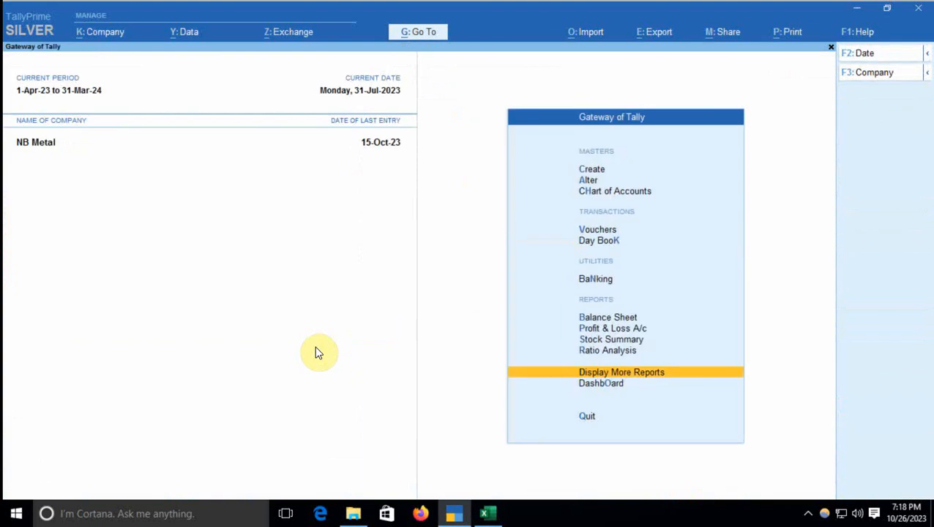
key("n")
type("dal")
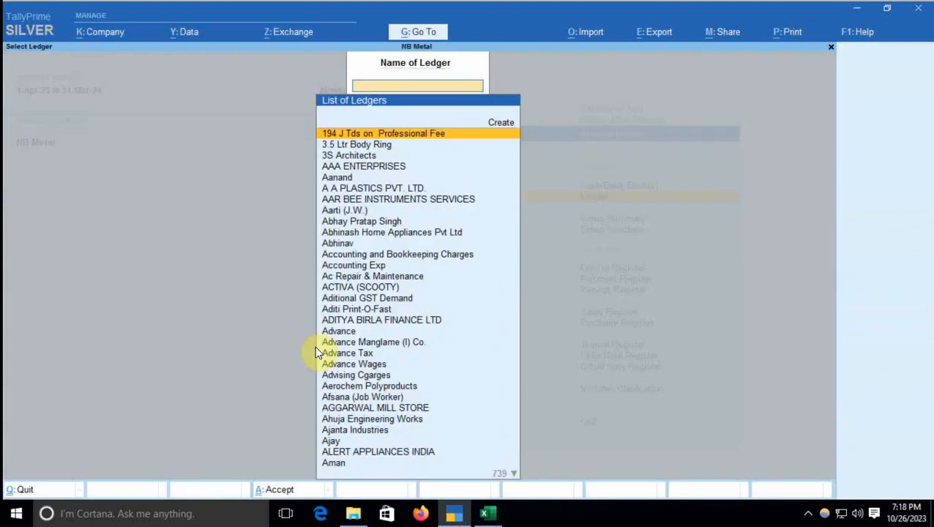
type("Sales")
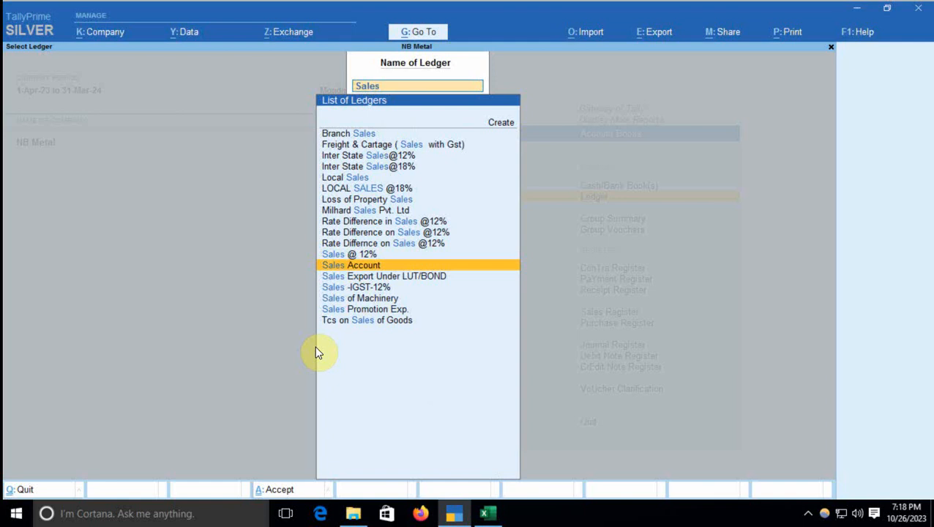
key("Return")
- Open the credit note against sale and go to the ledger name in the accounting details for Corrugated Box
key("alt+Tab")
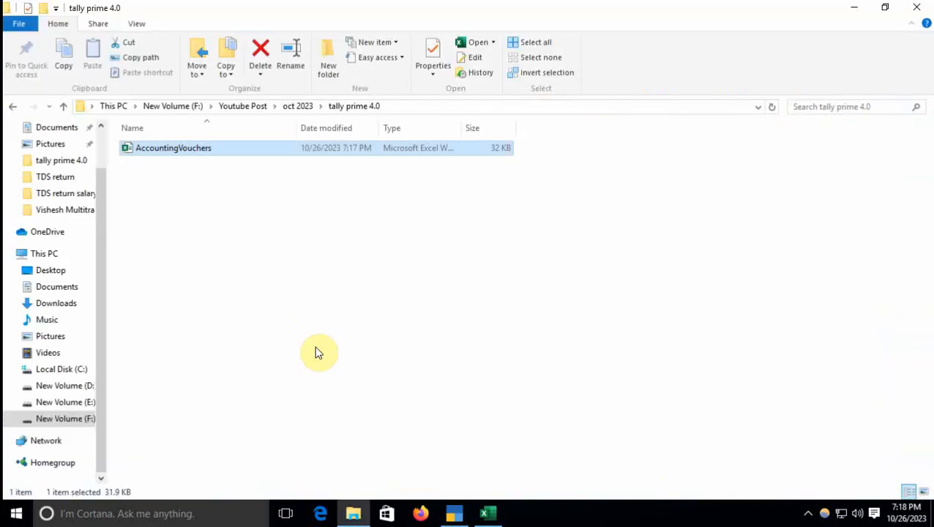
key("alt+Tab")
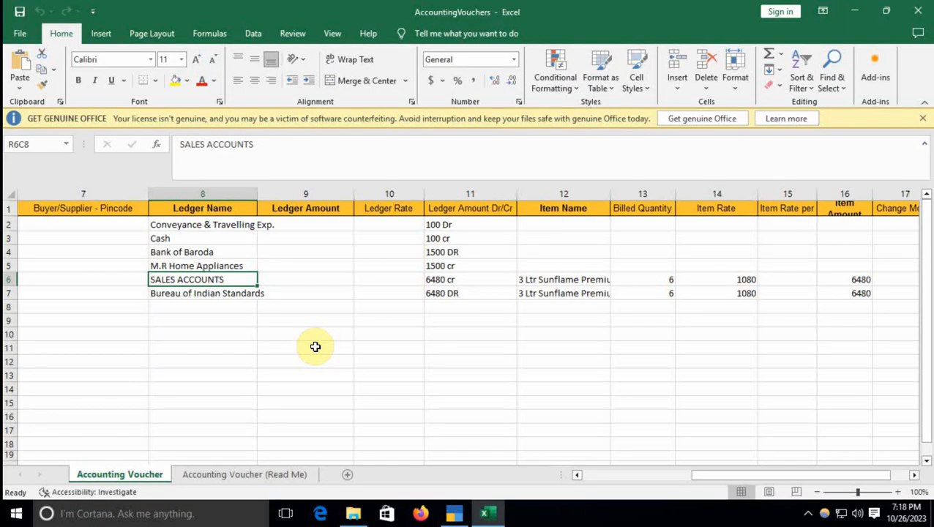
key("alt+Tab")
key("alt+Tab")
key("Return")
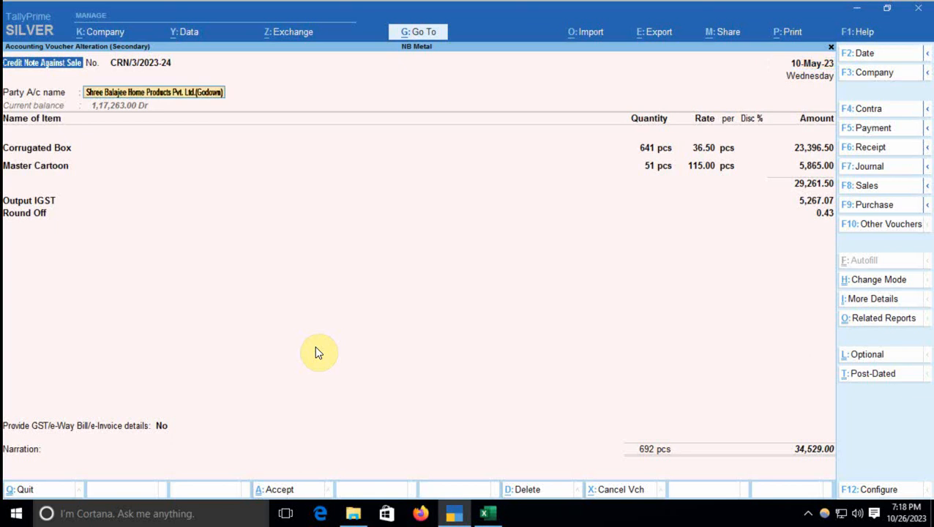
key("Return")
key("Return")
key("Return")
key("Return")
key("Return")
key("Return")
key("Return")
key("Return")
key("Return")
key("Return")
key("Return")
key("Return")
key("Return")
key("Return")
key("Return")
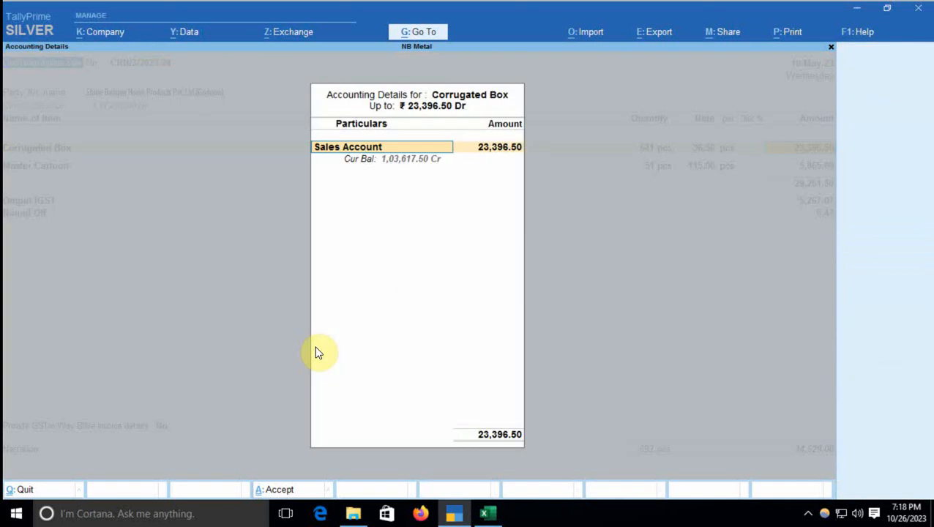
- Switch to the AccountingVouchers workbook in Excel and set the Ledger Name in row 6 to Sales Account
key("alt+Tab")
key("alt+Tab")
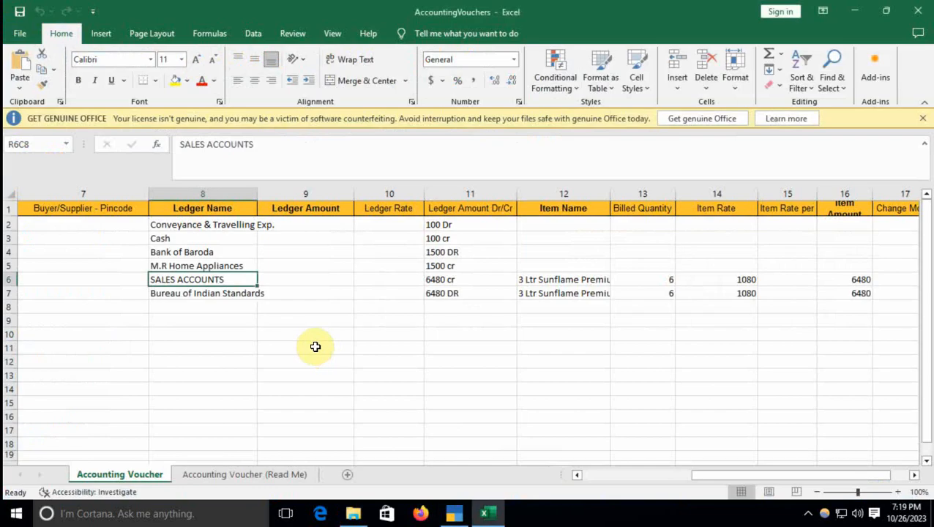
type("Sales Account")
key("Down")
key("Down")
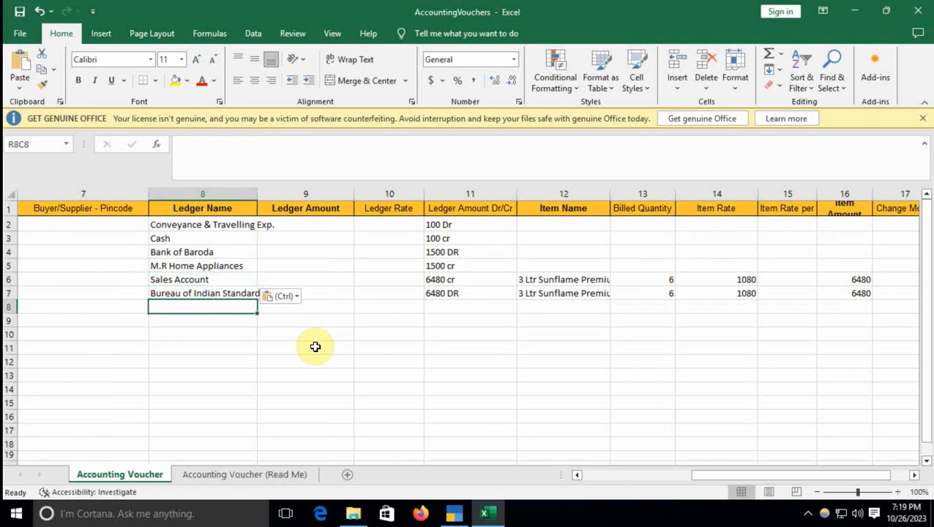
- Return to TallyPrime, close the credit note without changes and open the company's Statistics report
key("alt+Tab")
key("alt+Tab")
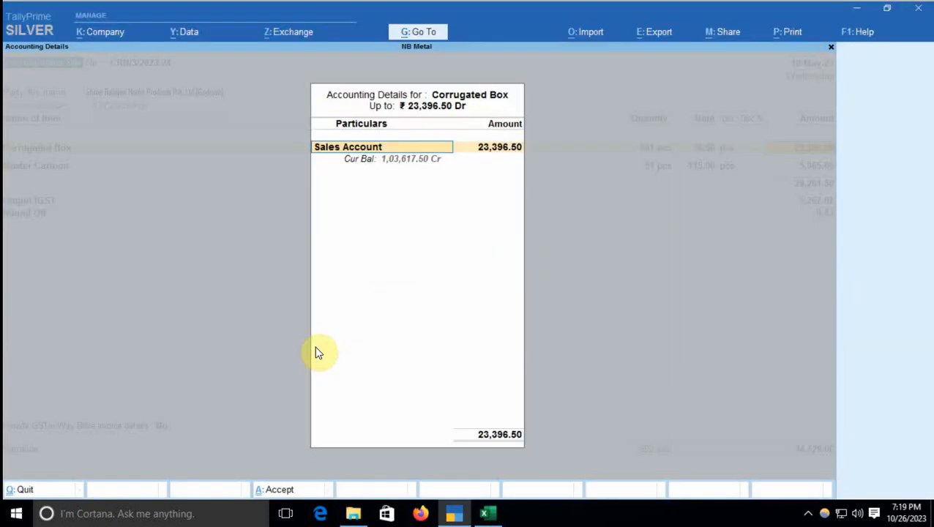
key("Escape")
key("Escape")
key("Escape")
key("Escape")
key("Escape")
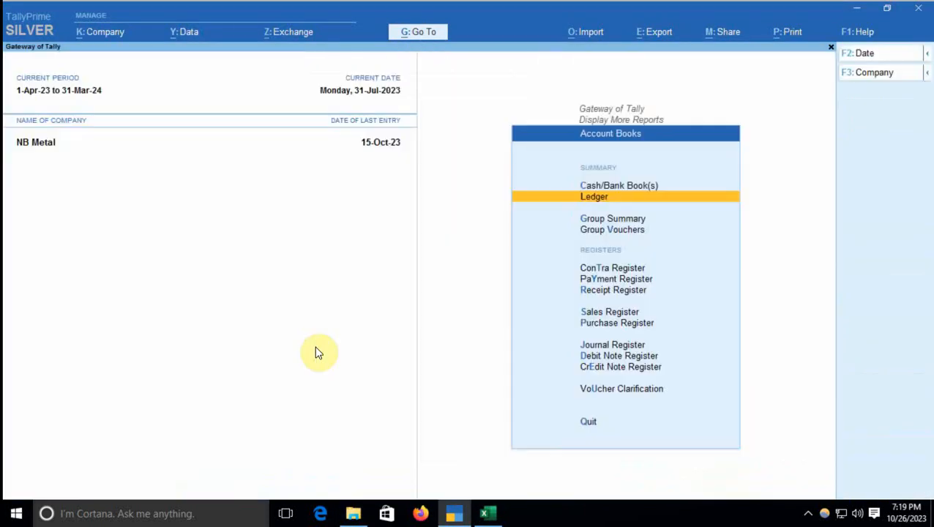
left_click(315, 347)
key("d")
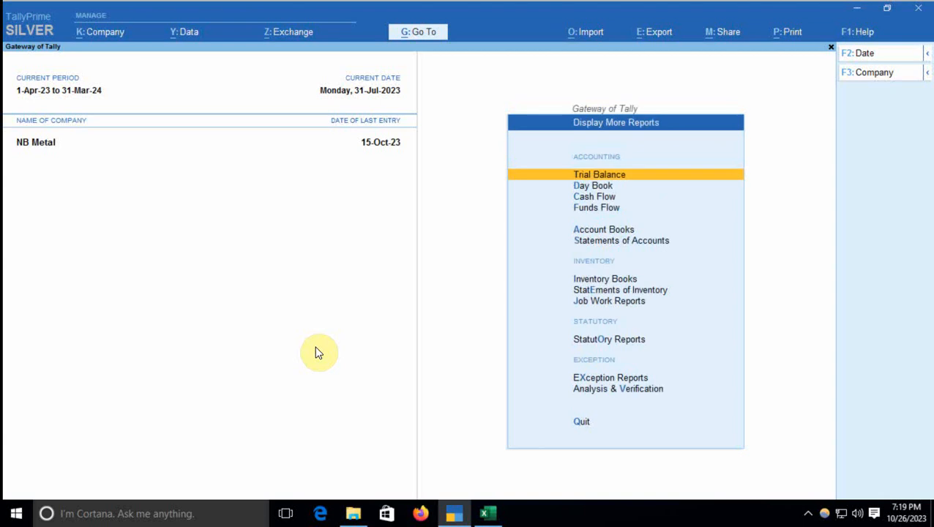
key("s")
key("s")
key("Down")
key("Down")
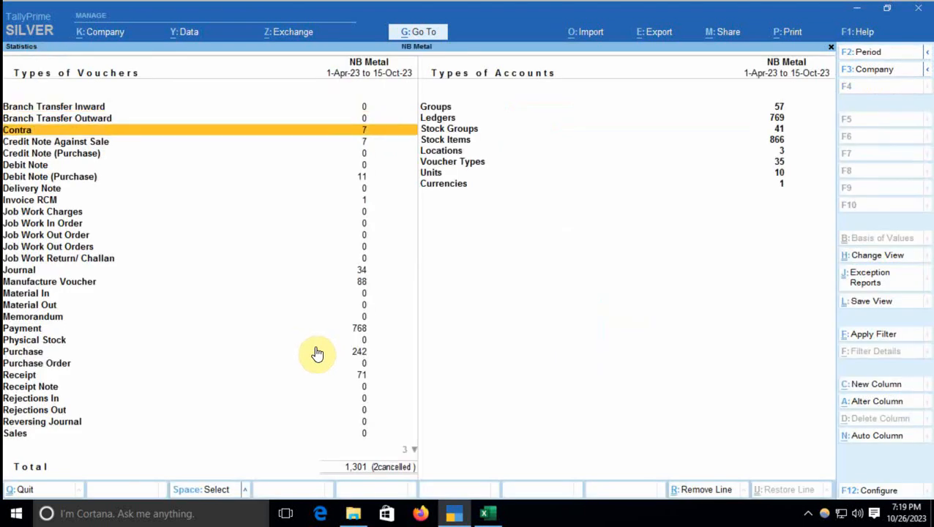
- Open the October list of Payment vouchers from the Statistics report
key("Down")
key("Down")
key("Down")
key("Down")
key("Down")
key("Down")
key("Down")
key("Down")
key("Down")
key("Down")
key("Down")
key("Down")
key("Down")
key("Down")
key("Down")
key("Down")
key("Down")
key("Return")
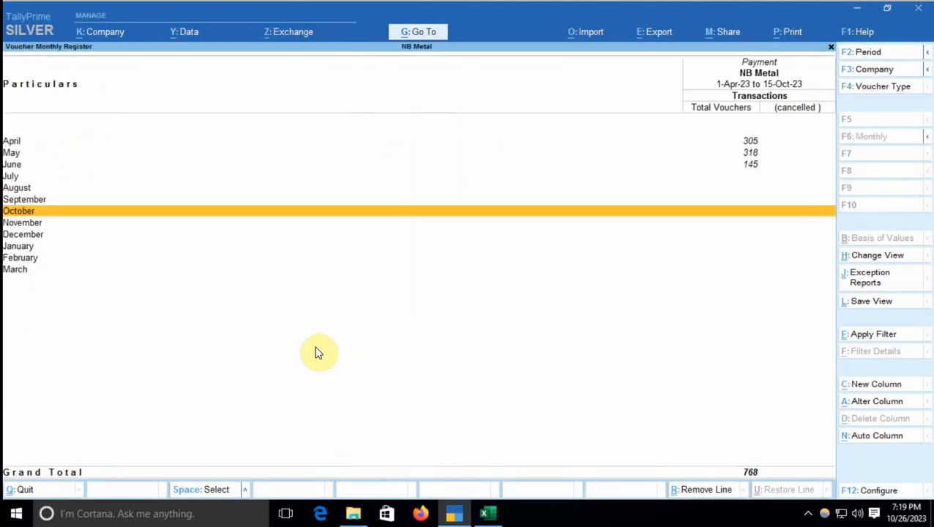
key("Return")
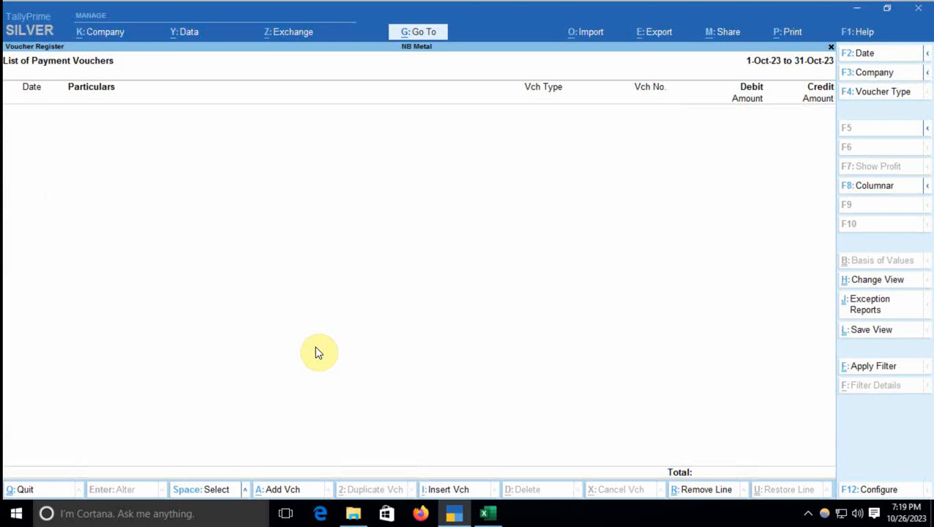
- Set up the AccountingVouchers.xlsx transactions import with the Accounting Voucher worksheet, Default Template, import preview on and backup off
left_click(609, 30)
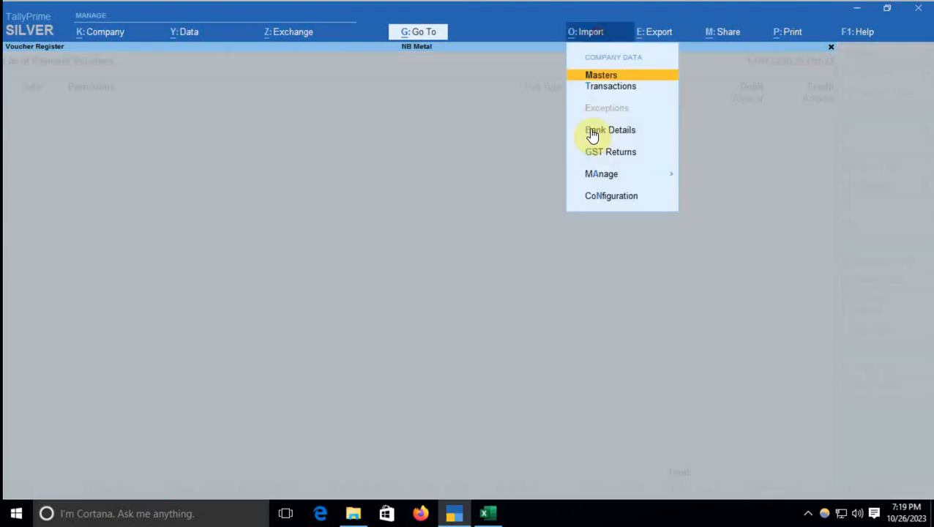
key("Down")
key("Return")
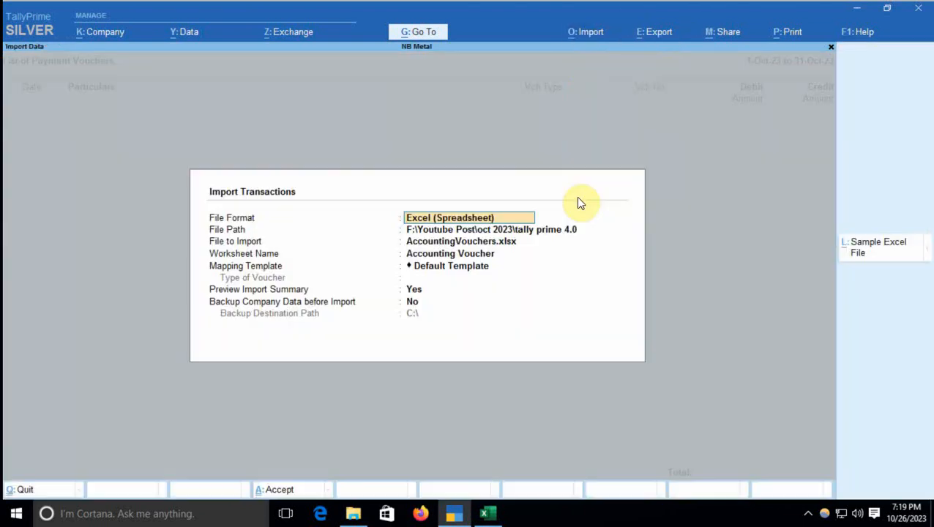
key("Return")
key("Return")
key("Return")
key("Return")
key("Return")
key("Return")
key("Return")
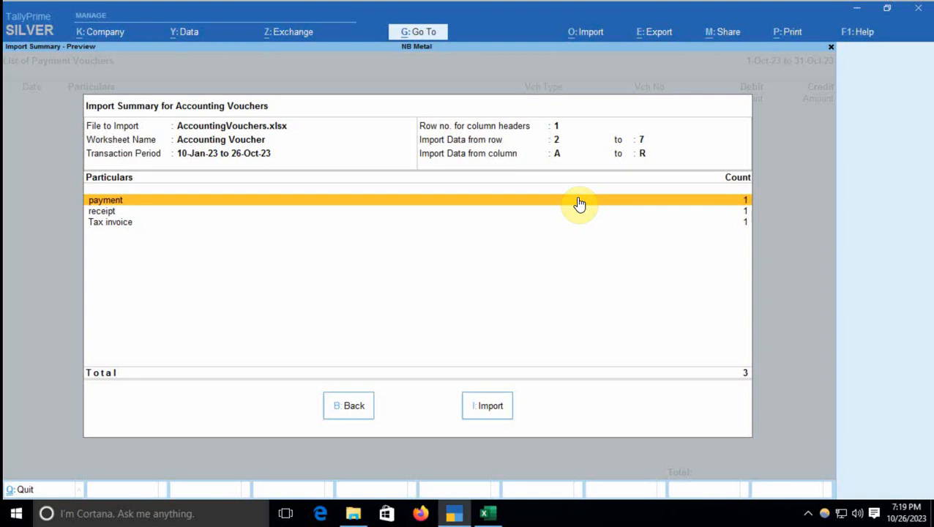
- Import the previewed vouchers and check the newest row 6 error in the event log against the workbook
left_click(487, 408)
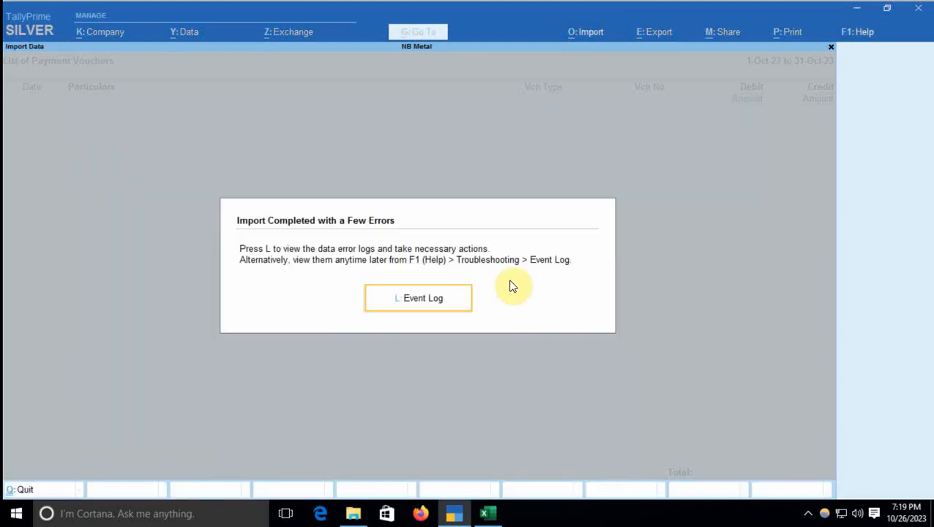
left_click(424, 298)
key("Down")
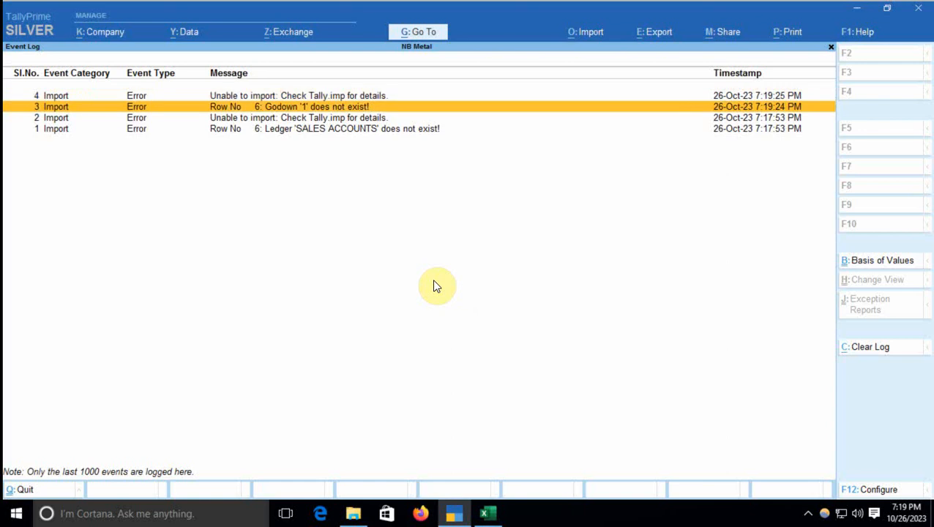
key("alt+Tab")
key("alt+Tab")
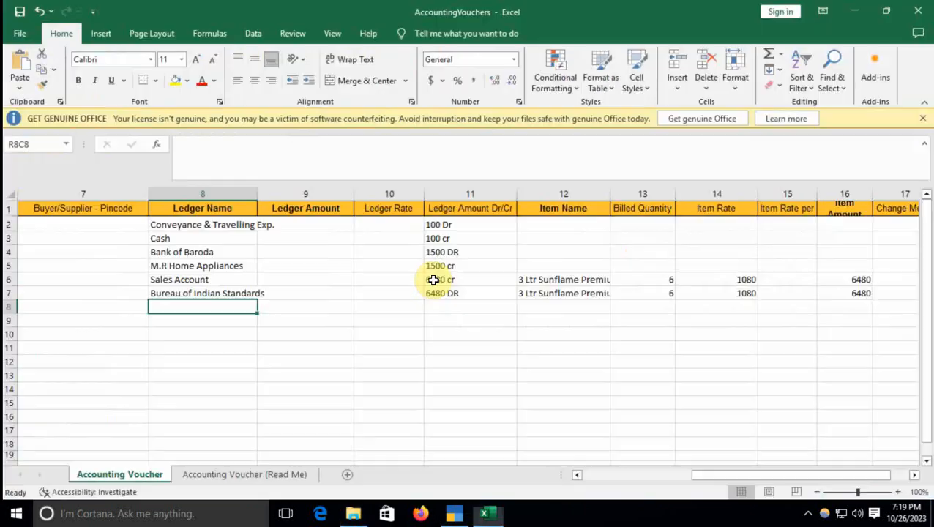
key("alt+Tab")
key("alt+Tab")
key("alt+Tab")
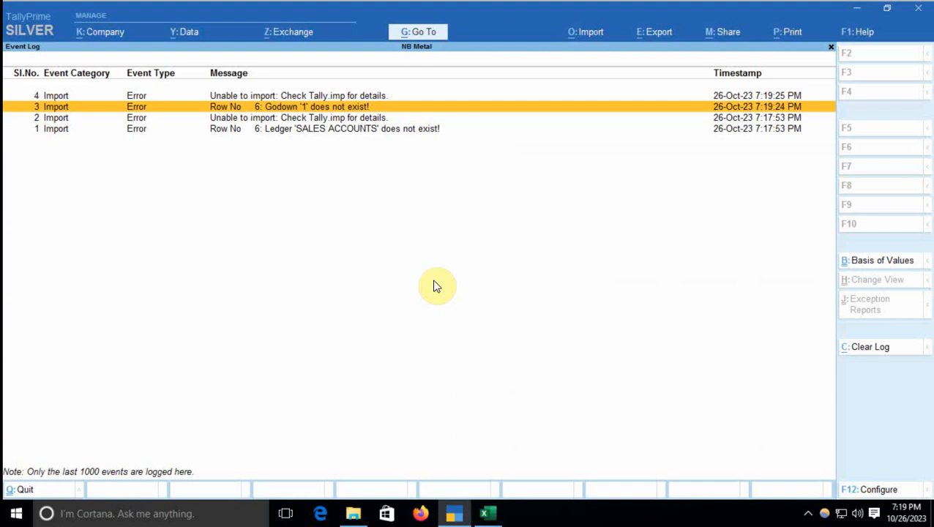
- Leave the event log, return to the Statistics report and open the Tax Invoice monthly register
key("Escape")
key("Escape")
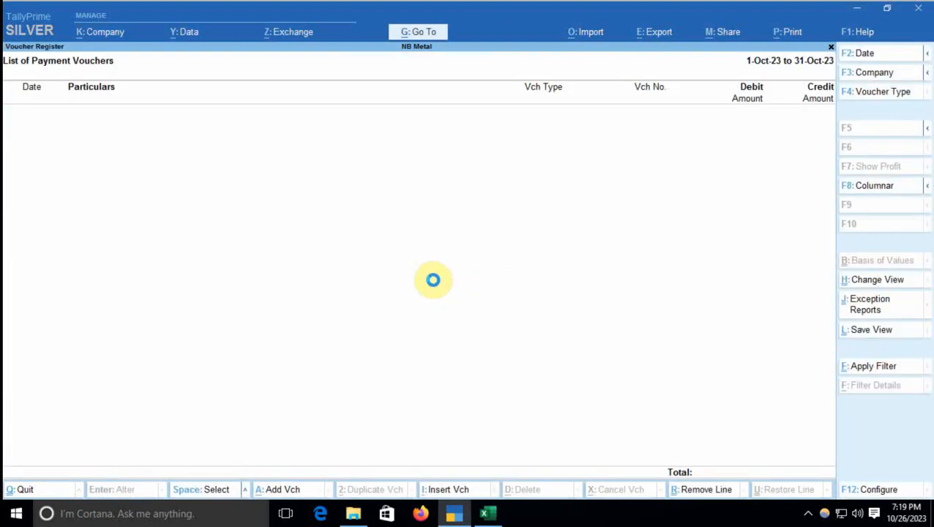
key("Escape")
key("Escape")
key("Down")
key("Down")
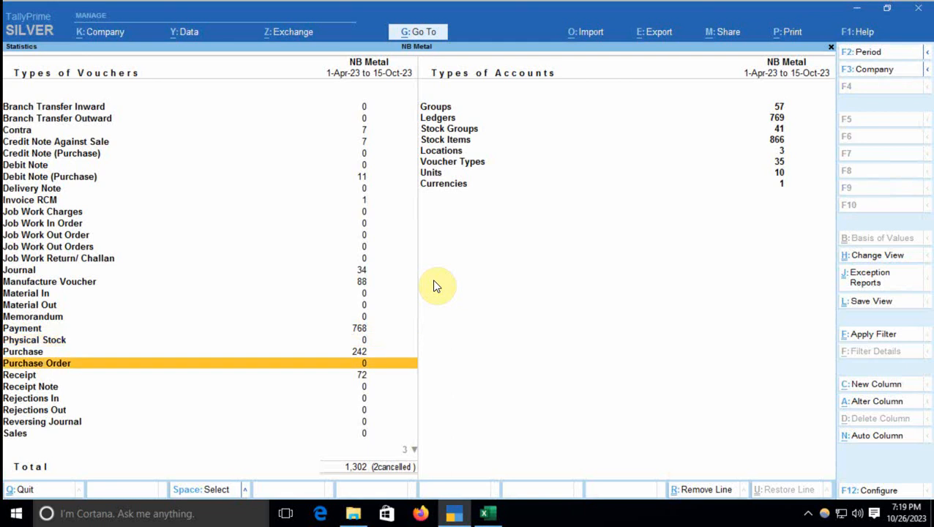
key("Down")
key("Down")
key("Down")
key("Down")
key("Down")
key("Down")
key("Down")
key("Down")
key("Down")
left_click(434, 286)
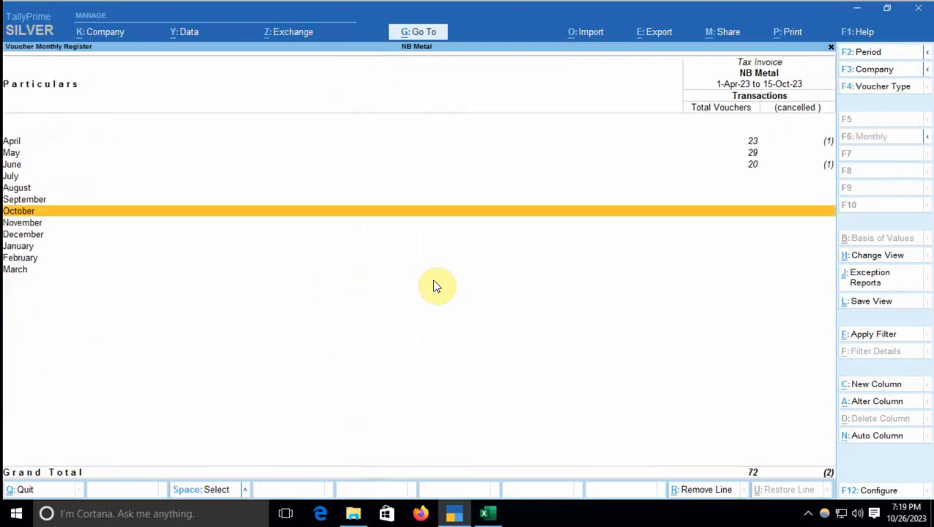
- List the June tax invoices and open the last 15-Jun-23 invoice for Aerochem Polyproducts
key("Up")
key("Up")
key("Up")
key("Up")
key("Return")
key("Down")
key("Down")
key("Down")
key("Down")
key("Down")
key("Down")
key("Down")
key("Down")
key("Down")
key("Down")
key("Down")
key("Down")
key("Down")
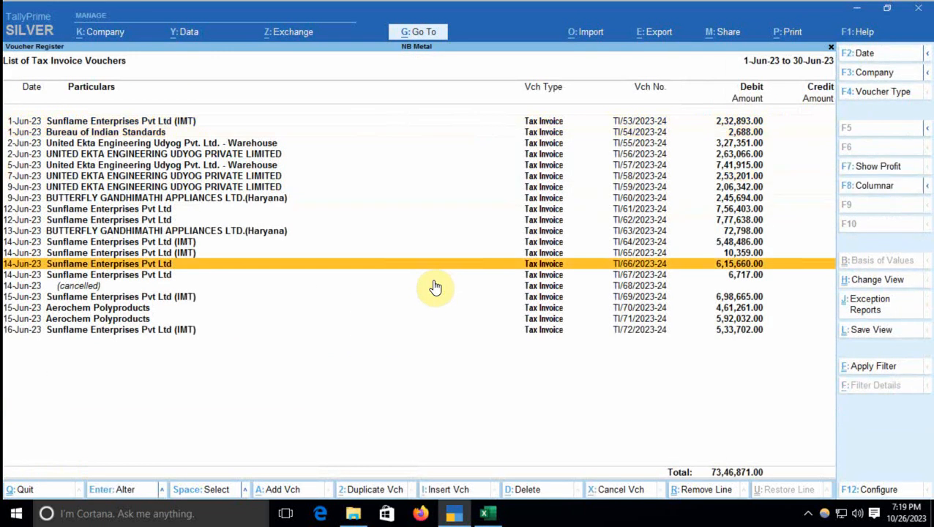
key("Down")
key("Down")
key("Down")
key("Down")
key("Down")
key("Down")
key("Up")
key("Return")
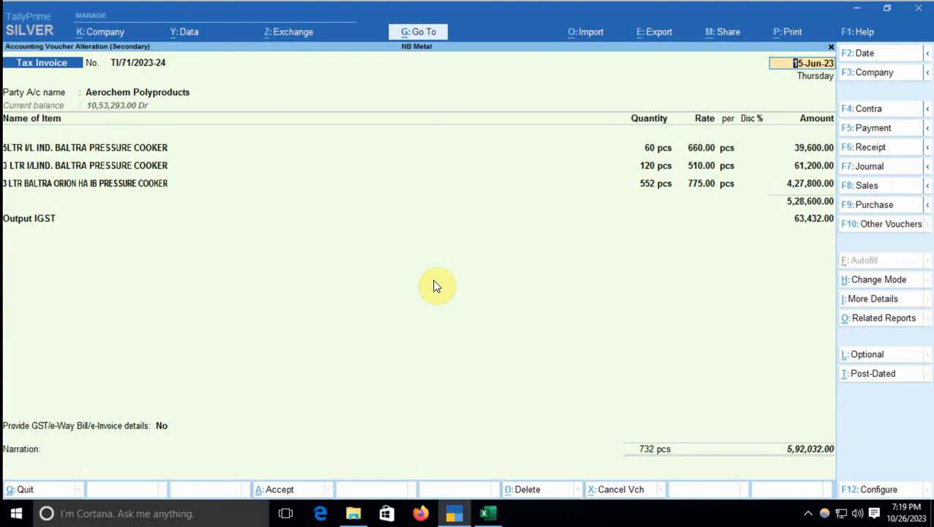
- Open the item allocations of the 5LTR I/L IND. BALTRA PRESSURE COOKER and show the locations available for it
left_click(160, 150)
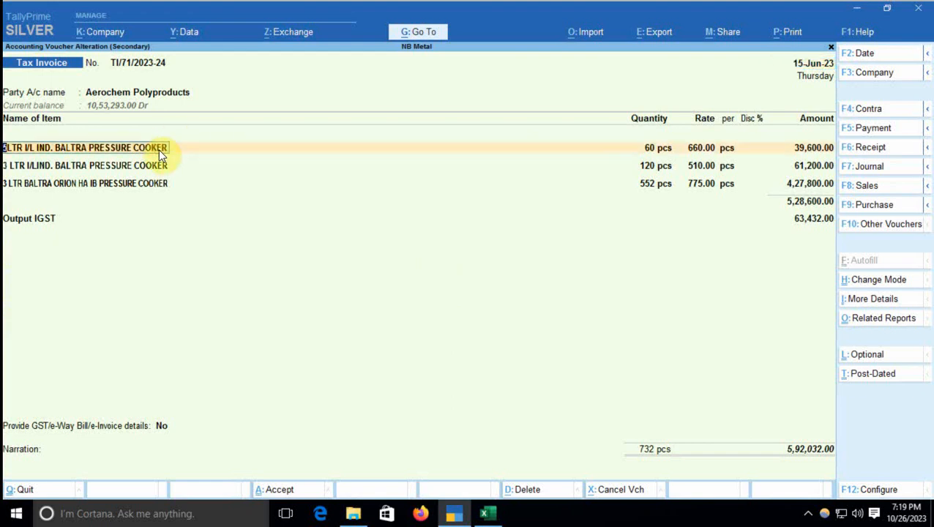
key("Return")
key("Return")
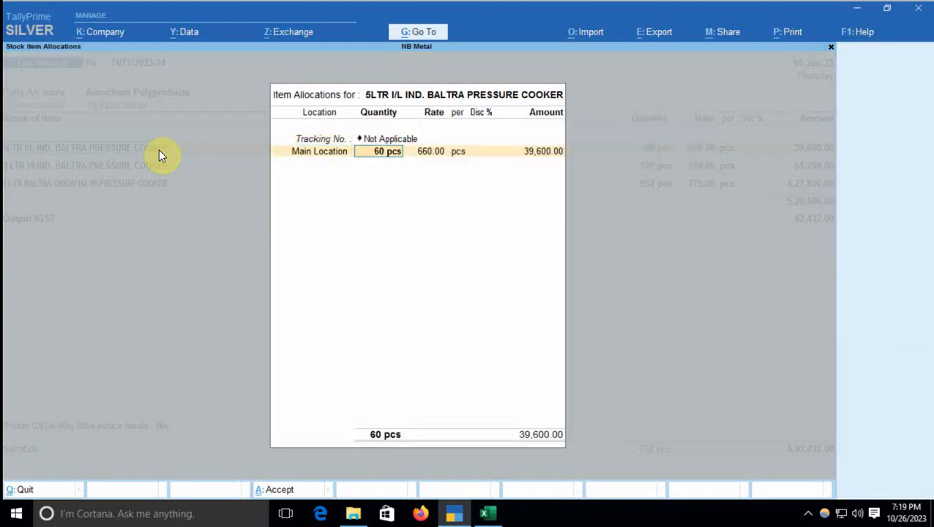
key("BackSpace")
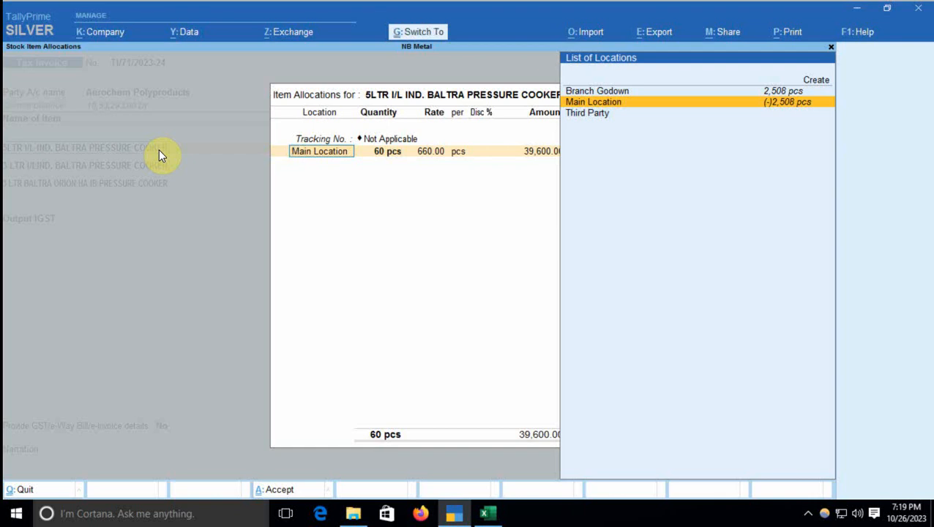
- Switch to the AccountingVouchers workbook in Excel and examine the full header text of column 18
key("alt+Tab")
double_click(161, 150)
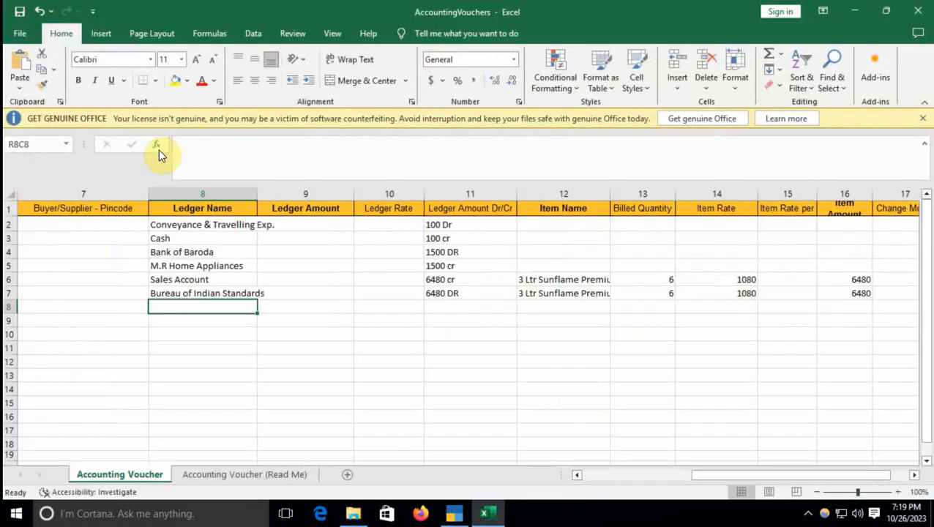
key("Right")
key("Right")
key("Right")
key("Right")
key("Right")
key("Right")
key("Right")
key("Right")
key("Right")
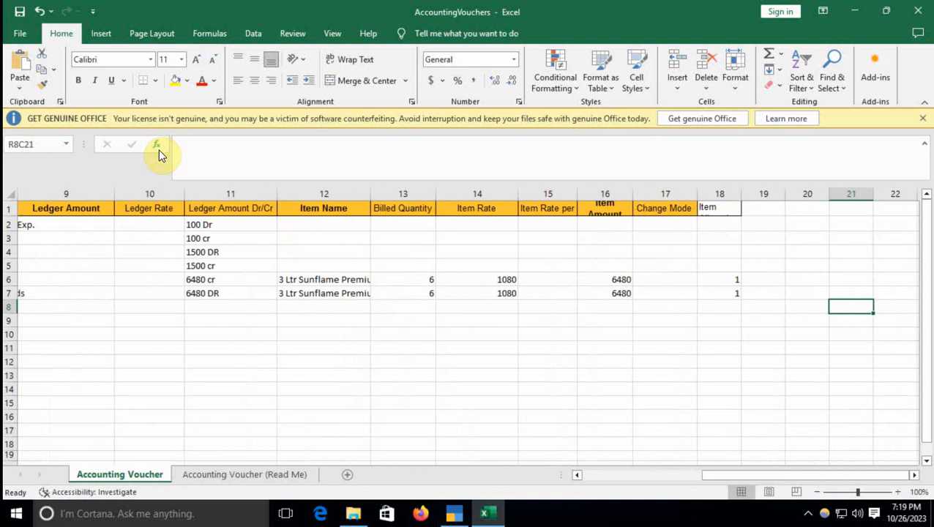
key("Up")
key("Up")
key("Up")
key("Up")
key("Up")
key("Up")
key("Up")
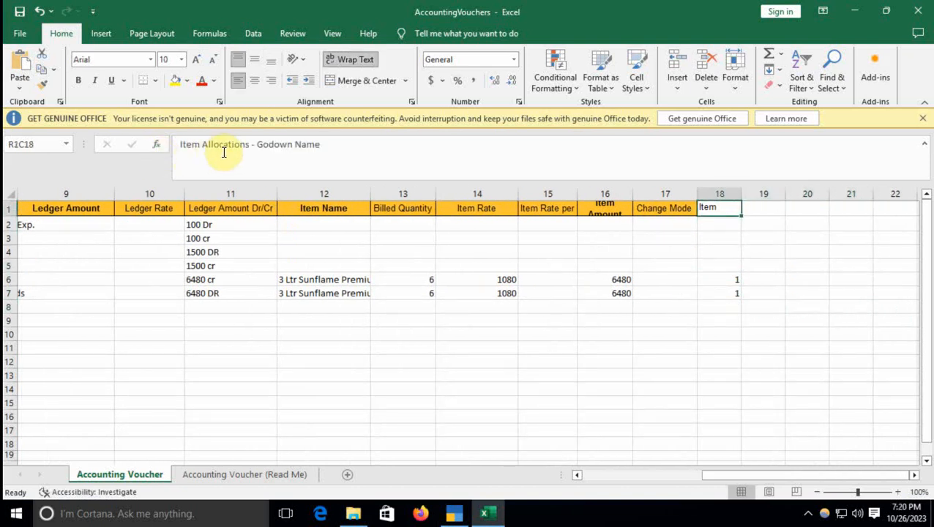
- Enter Main Location as the item allocation godown name in rows 6 and 7 of column 18, and close the workbook
key("Down")
key("Down")
key("Down")
key("Down")
key("Down")
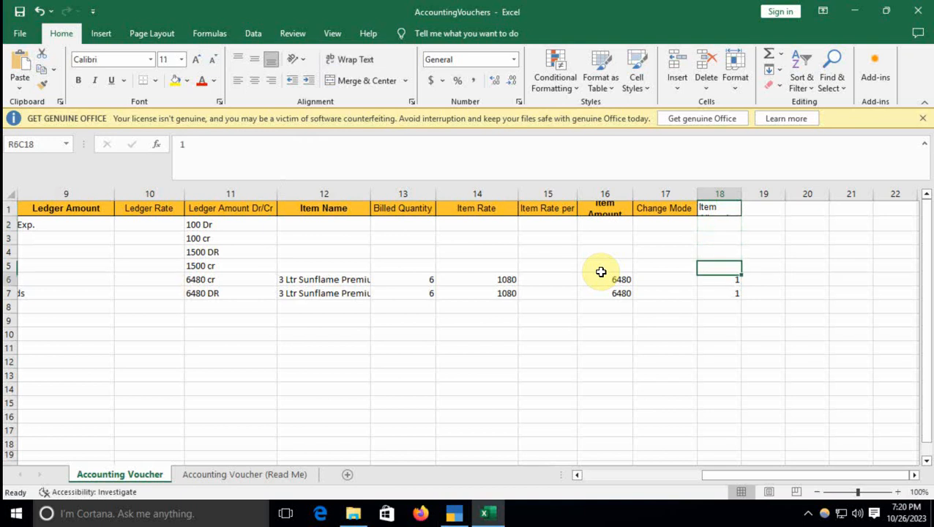
type("Main Location")
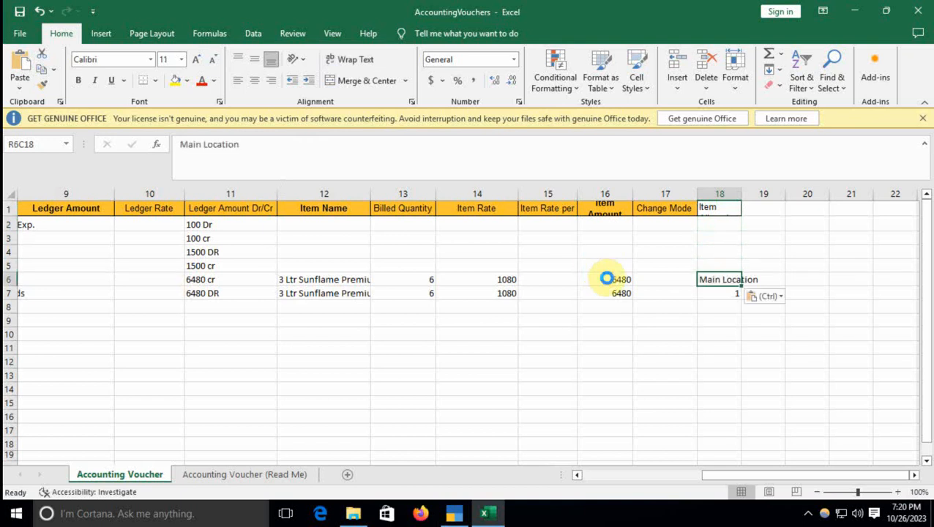
key("Down")
key("Return")
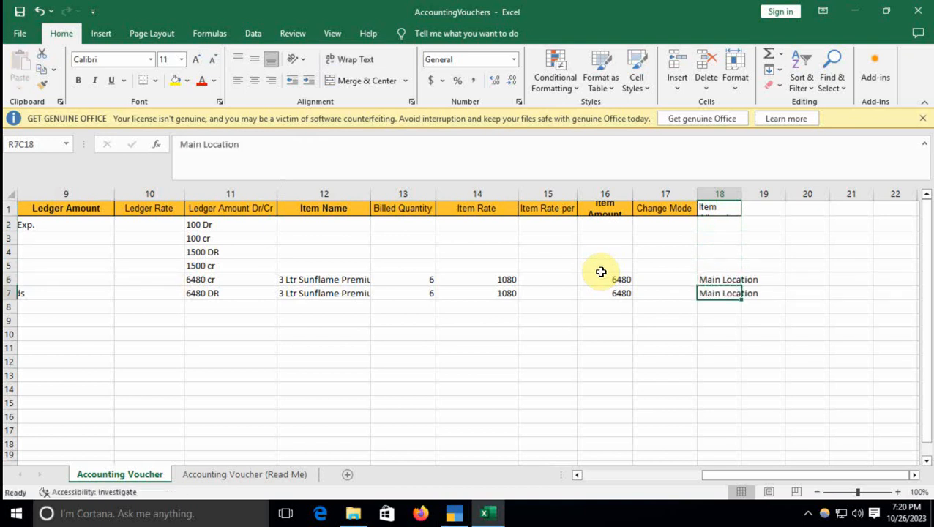
left_click(918, 10)
- Switch to TallyPrime, quit the open invoice back to the Gateway of Tally, and display the Statistics report
key("alt+Tab")
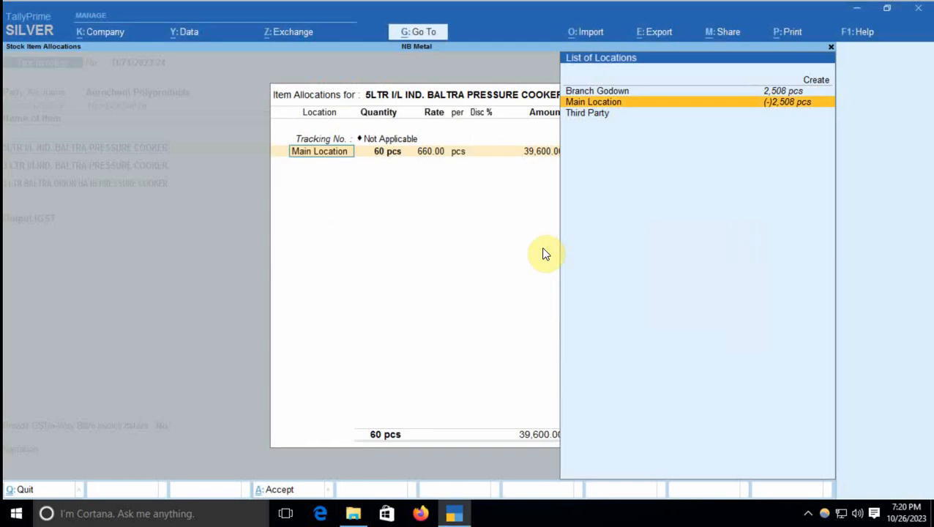
key("Escape")
key("Escape")
key("Escape")
key("y")
key("Escape")
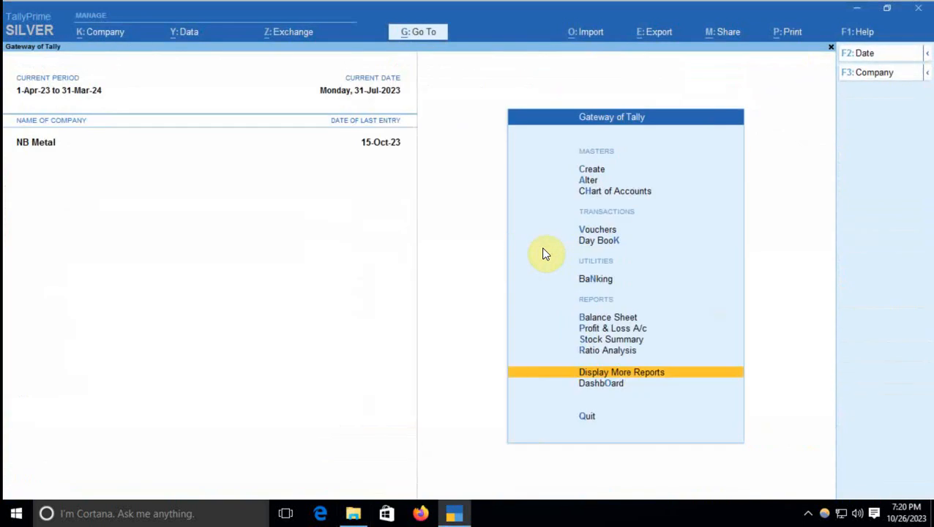
key("Escape")
key("Escape")
key("d")
key("s")
key("s")
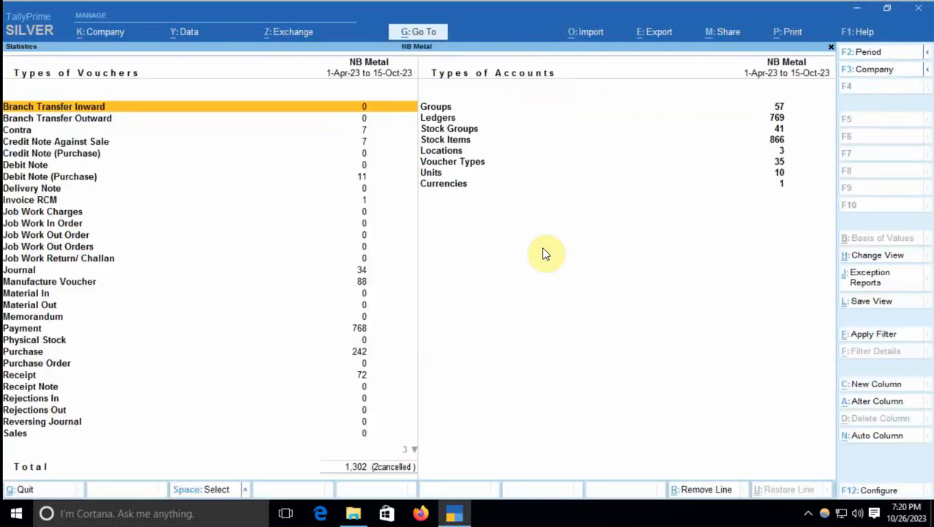
- Open the Payment monthly register from the Statistics report and list the October payment vouchers
key("Down")
key("Down")
key("Down")
key("Down")
key("Down")
key("Down")
key("Down")
key("Down")
key("Down")
key("Down")
key("Down")
key("Down")
key("Down")
key("Down")
key("Down")
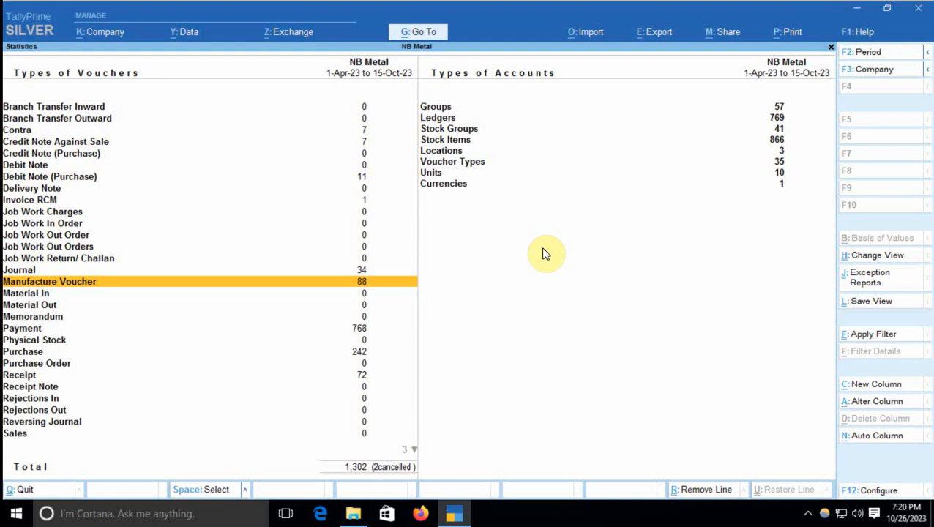
key("Down")
key("Down")
key("Down")
key("Down")
key("Return")
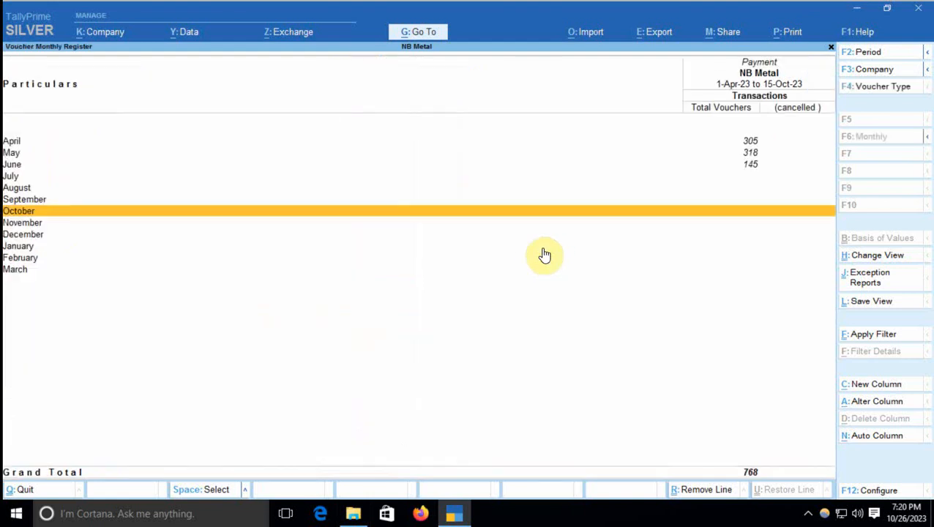
key("Return")
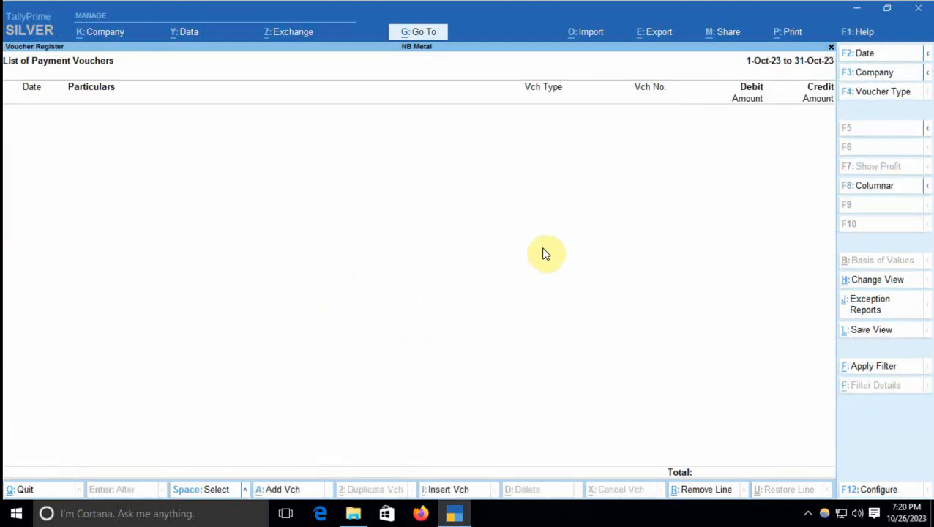
- Import the transactions from the Accounting Voucher worksheet of AccountingVouchers.xlsx with the Default Template, previewing the import summary first
left_click(586, 33)
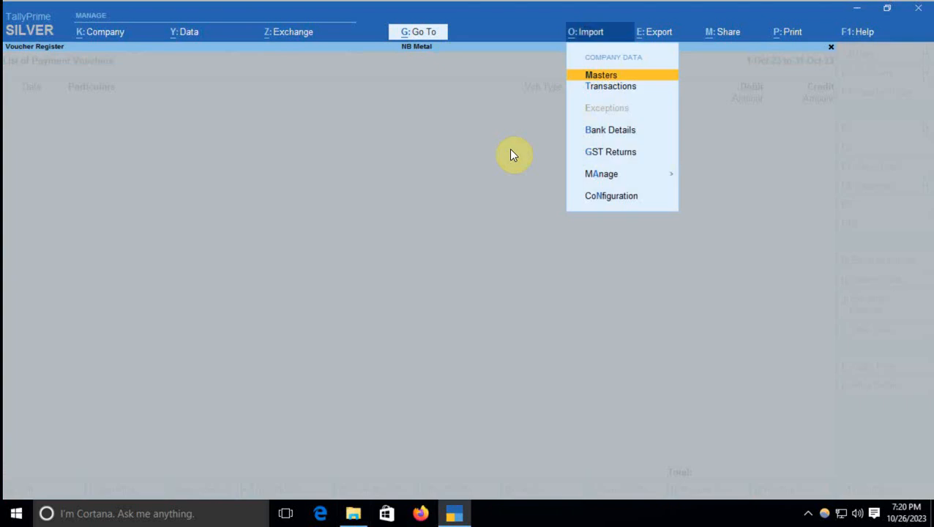
key("Down")
key("Return")
key("Return")
key("Return")
key("Return")
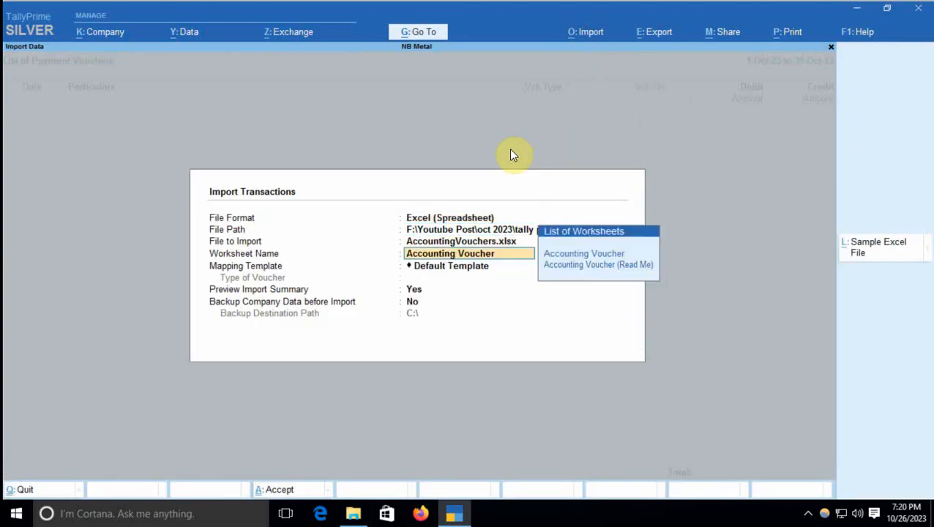
key("Return")
key("Return")
key("Return")
key("Return")
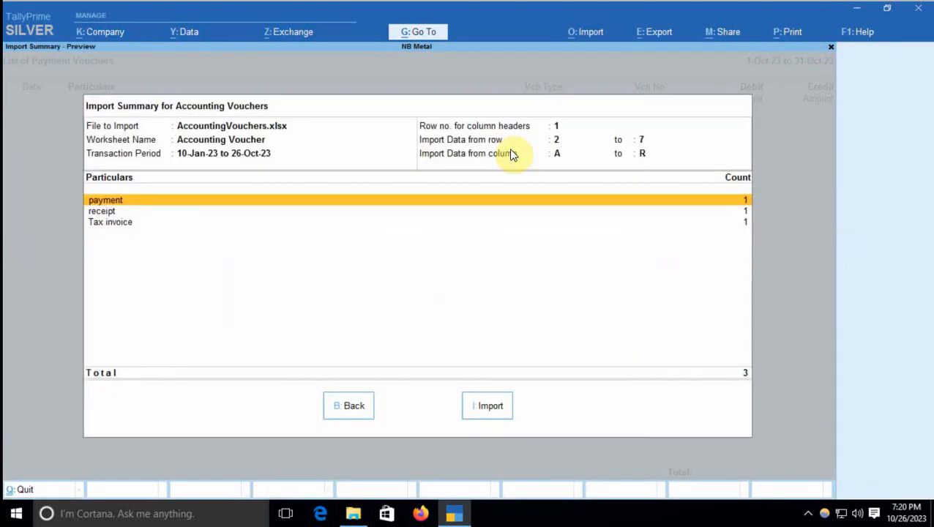
left_click(499, 404)
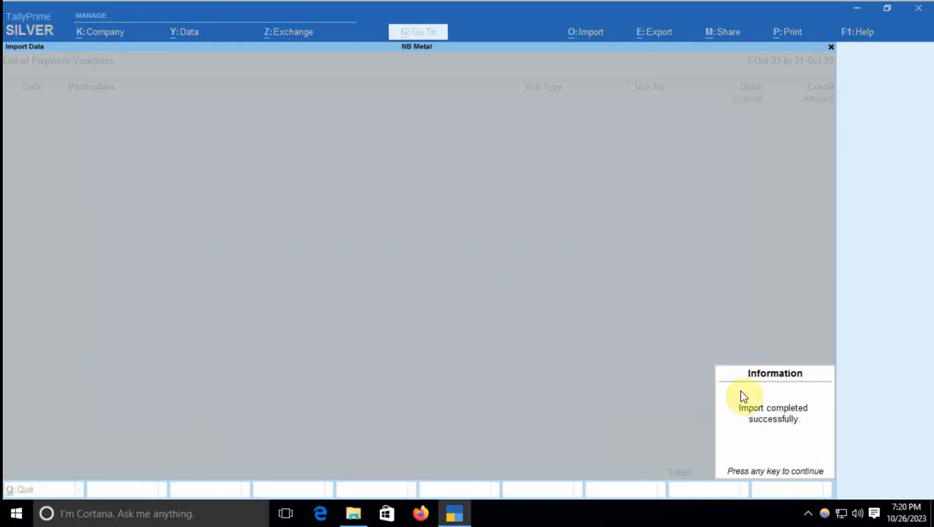
left_click(651, 346)
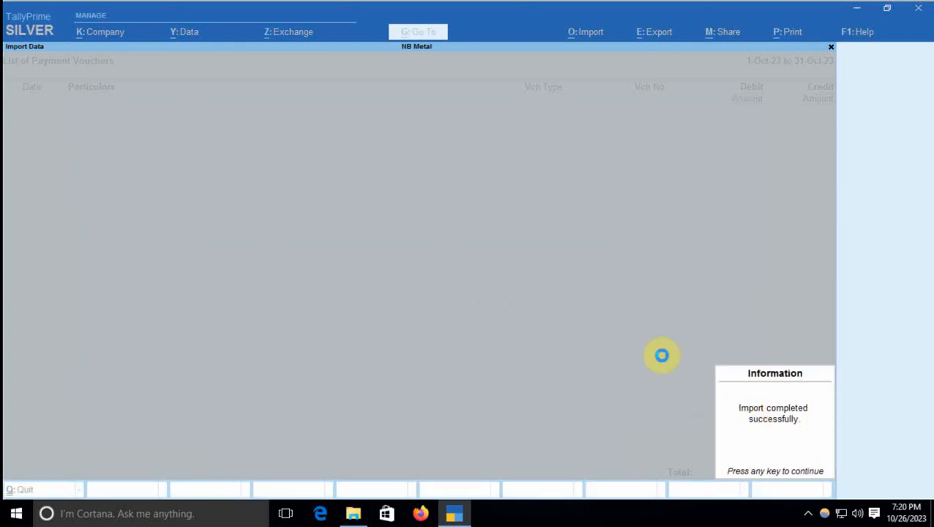
- Go back to the Payment monthly register, check its months, and return to the Statistics report
key("Escape")
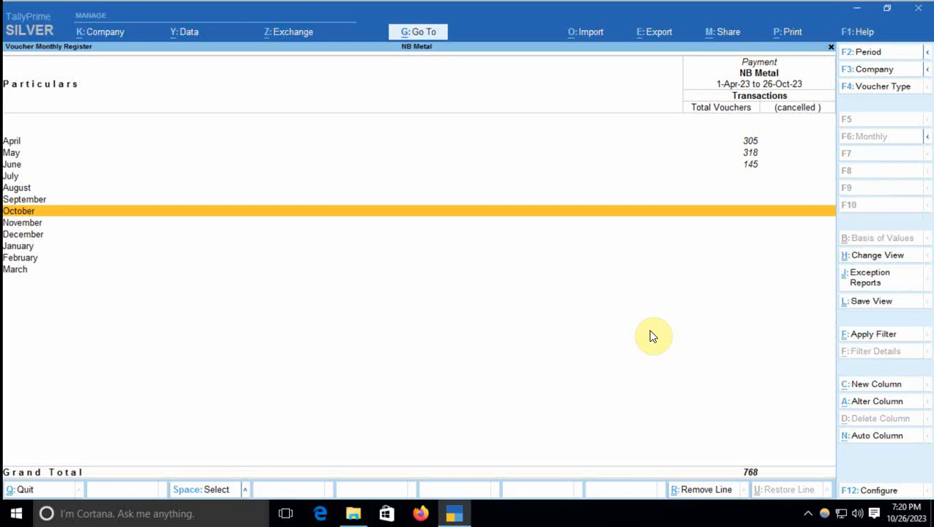
key("Up")
key("Up")
key("Up")
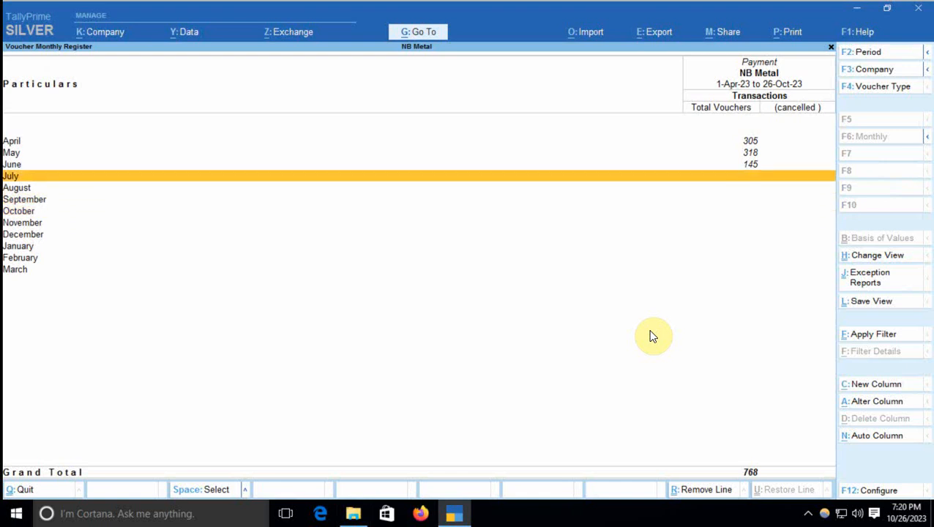
key("Down")
key("Down")
key("Down")
key("Escape")
- Open the Tax Invoice monthly register from the Statistics report and drill down into October
key("Down")
key("Down")
key("Down")
key("Down")
key("Down")
key("Down")
key("Down")
key("Down")
key("Down")
key("Down")
key("Down")
key("Down")
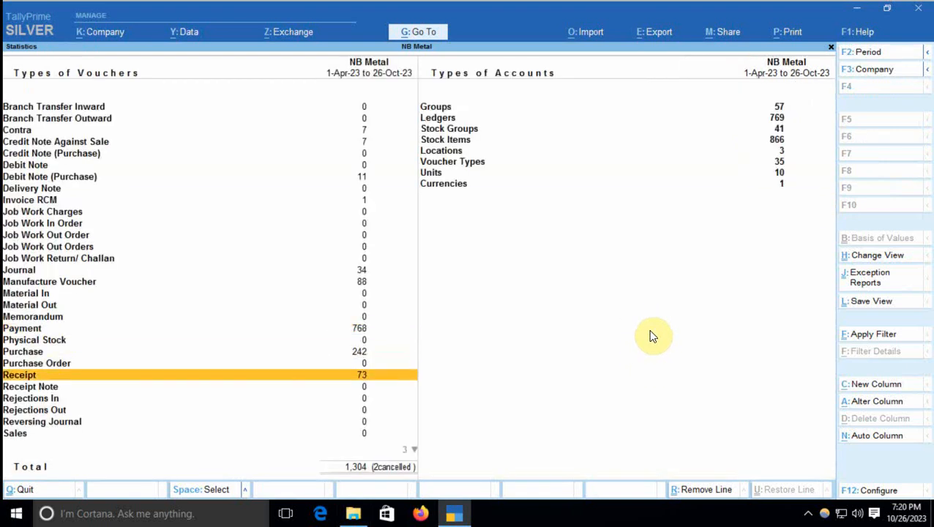
key("Return")
key("Return")
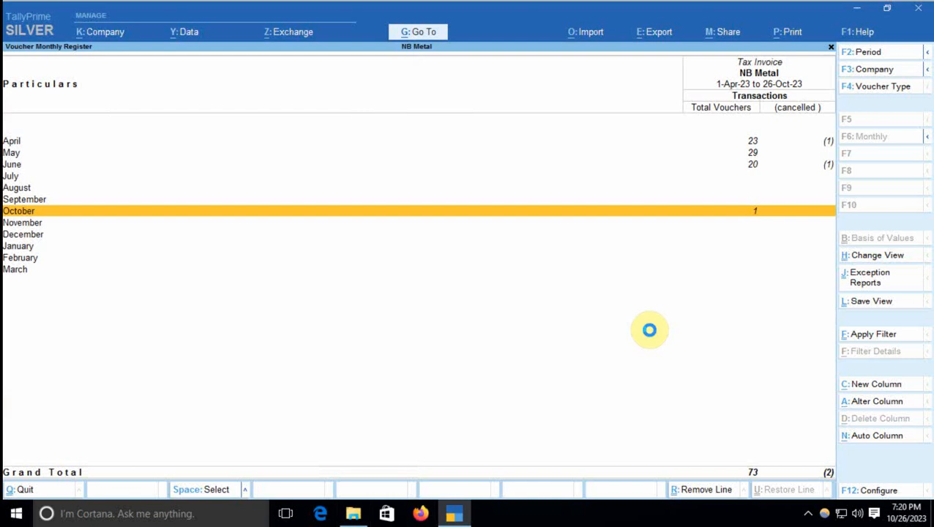
key("Return")
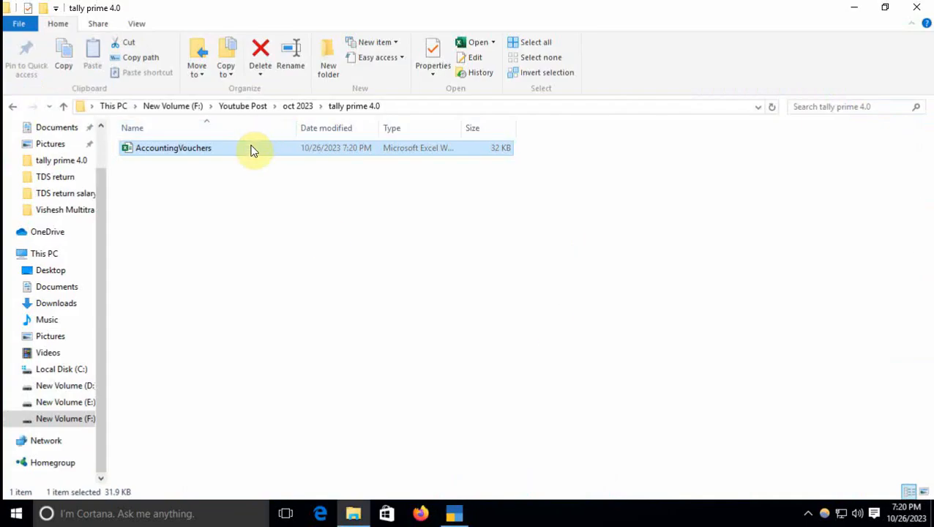
- Open the AccountingVouchers workbook from the tally prime 4.0 folder and examine the Tax invoice entries in rows 6 and 7
double_click(257, 155)
left_click(304, 338)
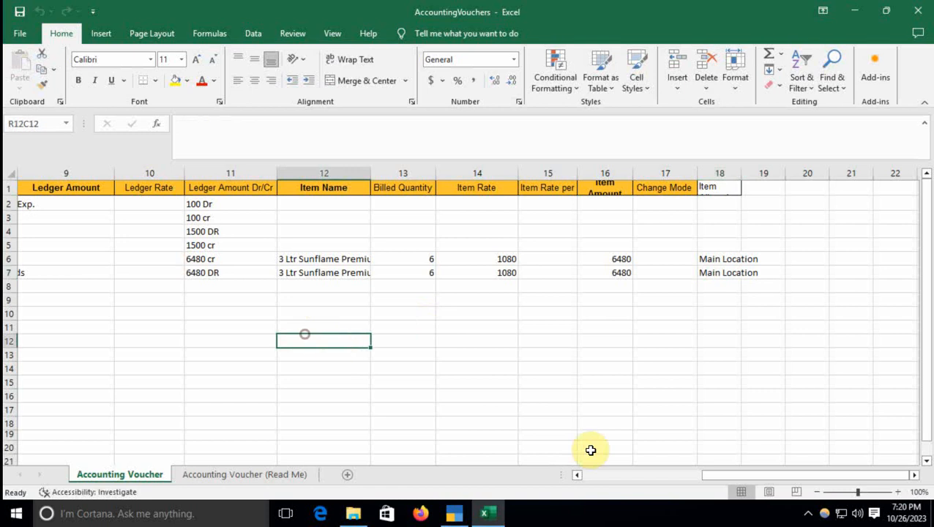
left_click(723, 476)
left_click_drag(723, 476, 542, 480)
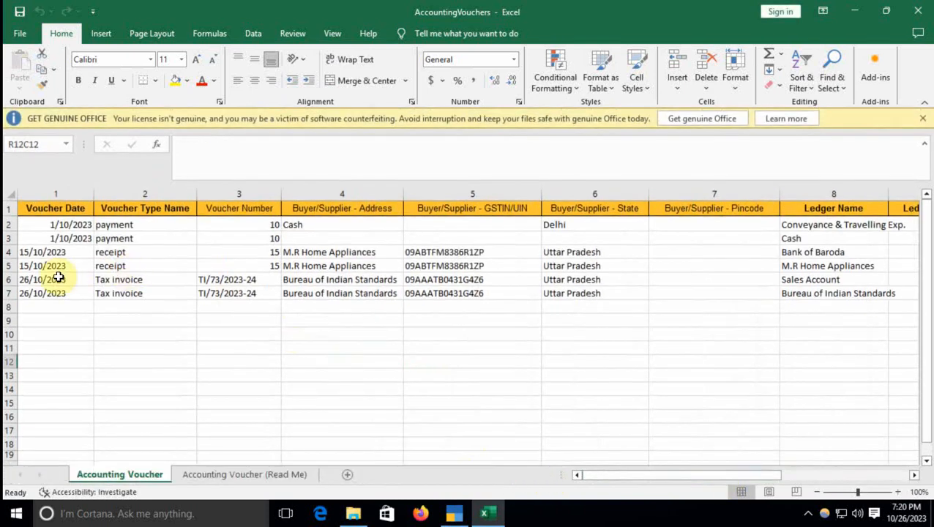
left_click_drag(59, 281, 834, 298)
left_click(555, 336)
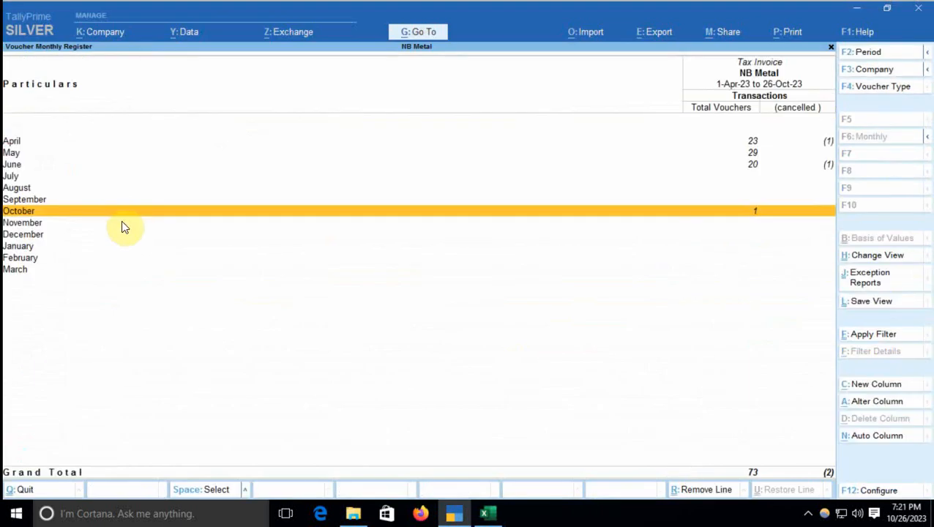
- Return from the Tax Invoice register to TallyPrime's Statistics report and list the October receipt vouchers
key("Escape")
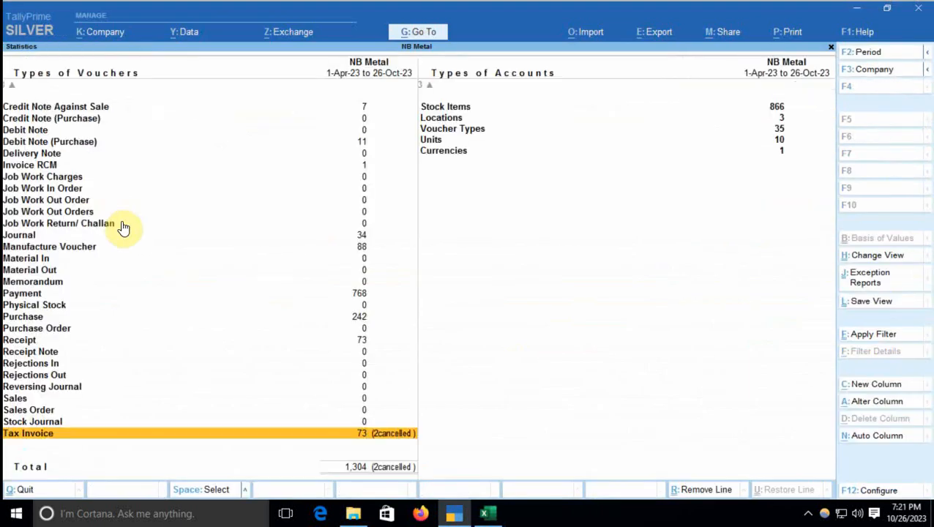
key("Up")
key("Up")
key("Up")
key("Up")
key("Up")
key("Up")
key("Up")
key("Up")
key("Up")
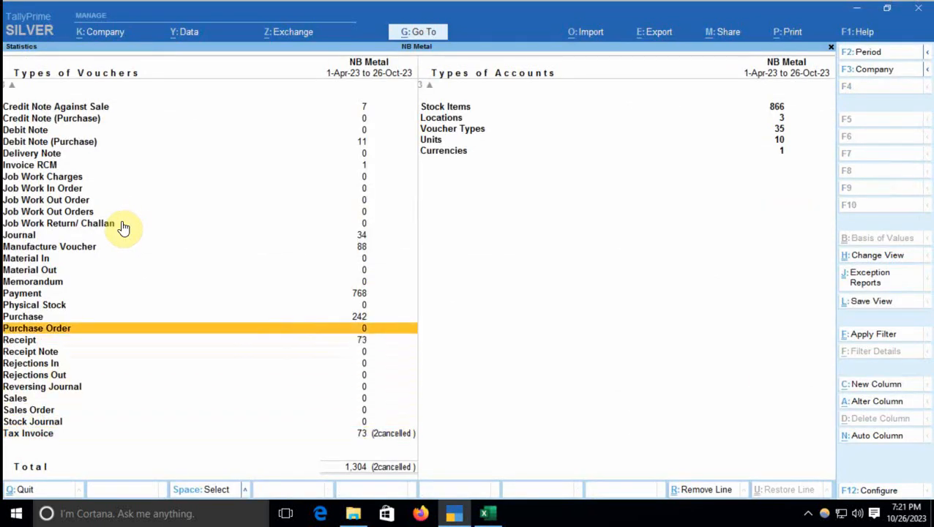
key("Down")
key("Return")
left_click(112, 211)
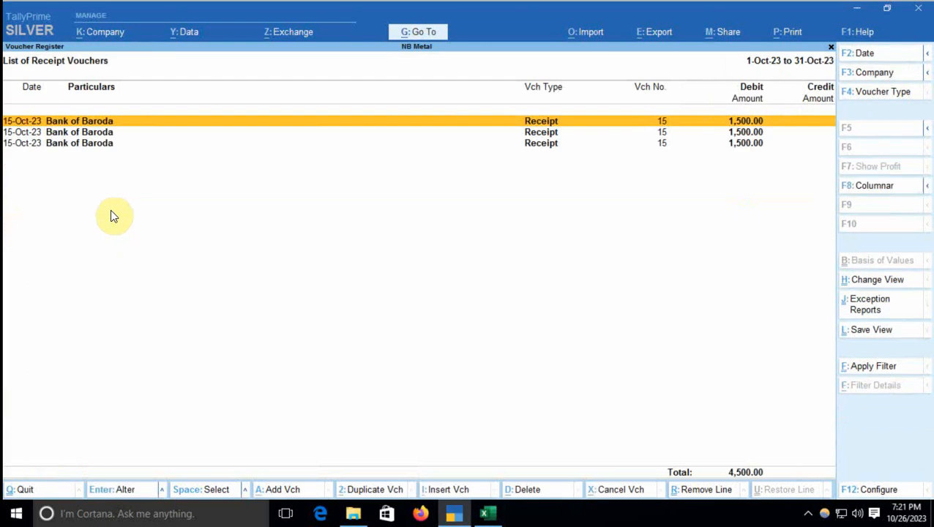
key("Down")
key("Down")
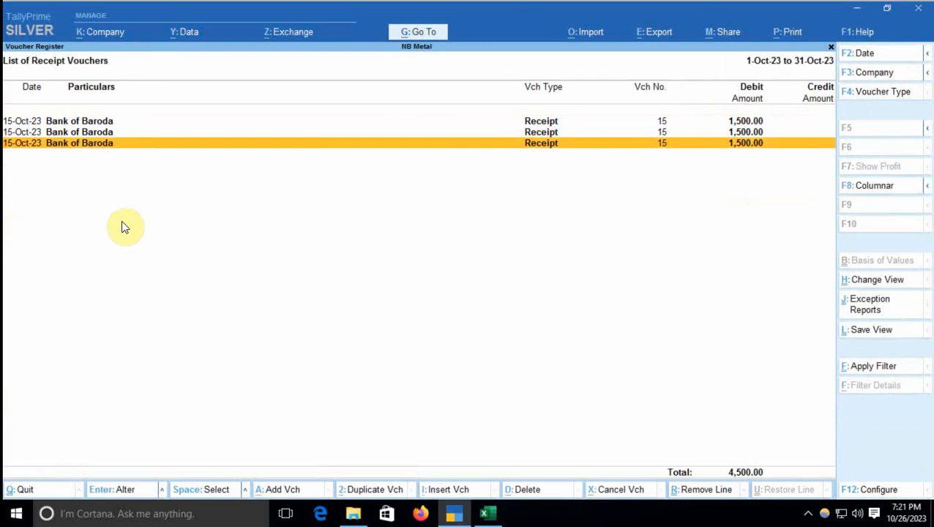
key("Up")
key("Up")
- Switch to the AccountingVouchers workbook and examine the receipt entry in row 4 across all columns up to column 18
key("alt+Tab")
key("alt+Tab")
key("alt+Tab")
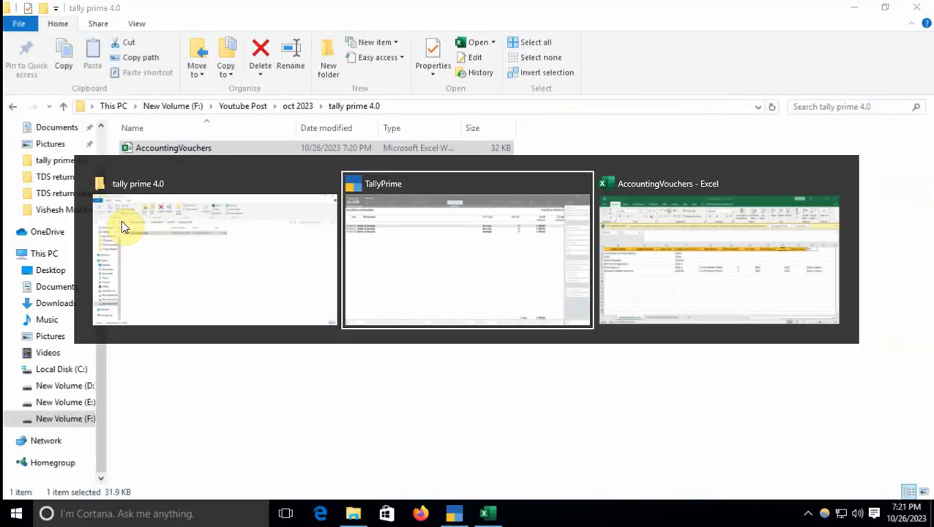
key("Up")
key("Up")
key("Up")
key("Up")
key("Up")
key("Up")
key("Left")
key("Left")
key("Left")
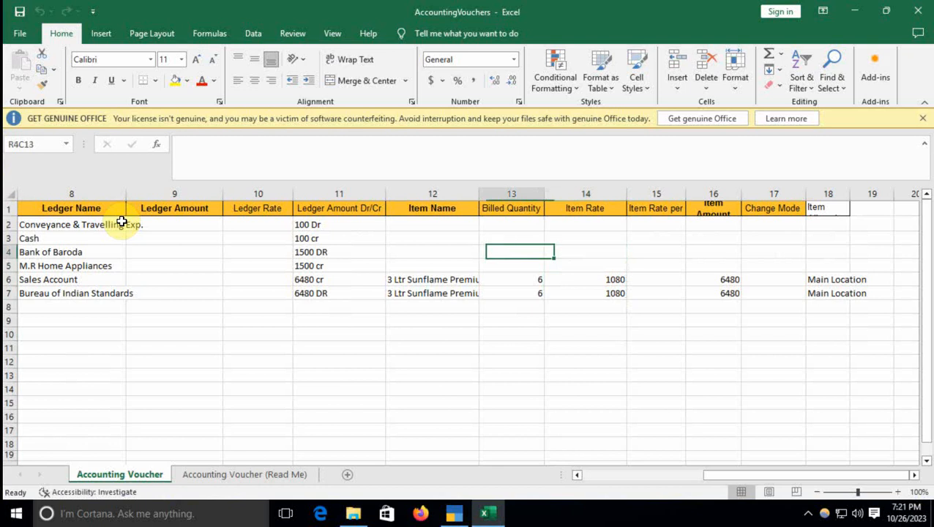
key("Home")
key("Right")
key("Right")
key("Right")
key("Right")
key("Right")
key("Right")
key("Right")
key("Right")
key("Right")
key("Right")
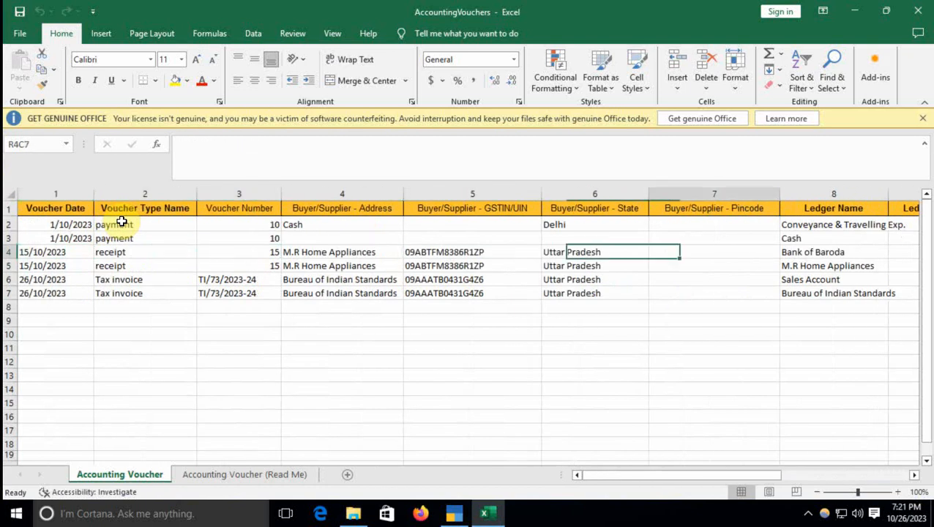
key("Right")
key("Right")
key("Right")
key("Right")
key("Right")
key("Right")
key("Right")
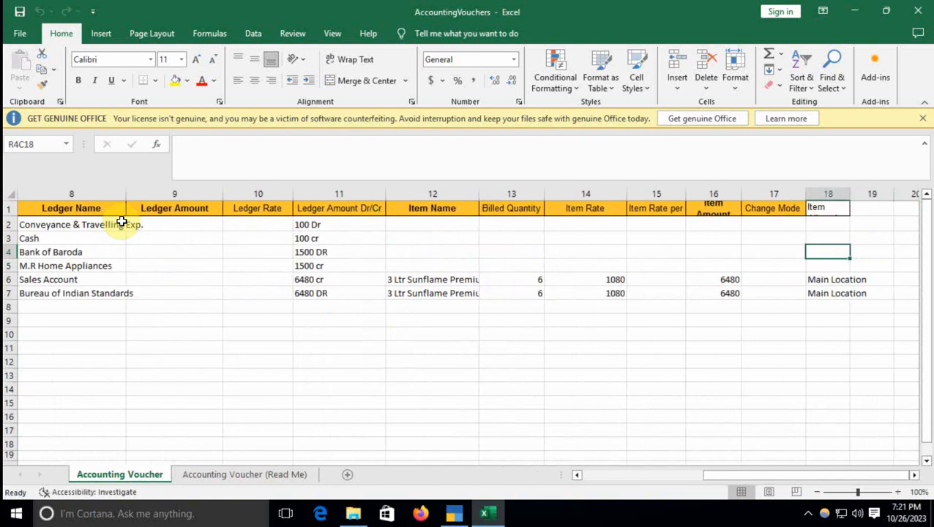
key("Left")
key("Left")
key("Left")
key("Left")
key("Home")
- Switch back to TallyPrime and go through the 15-Oct-23 Bank of Baroda vouchers in the October receipt list
key("alt+Tab")
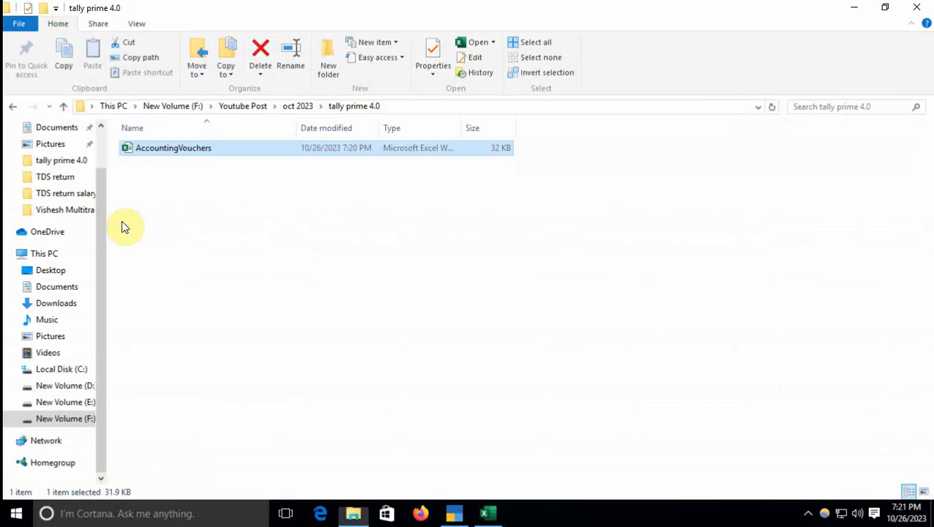
key("alt+Tab")
key("alt+Tab")
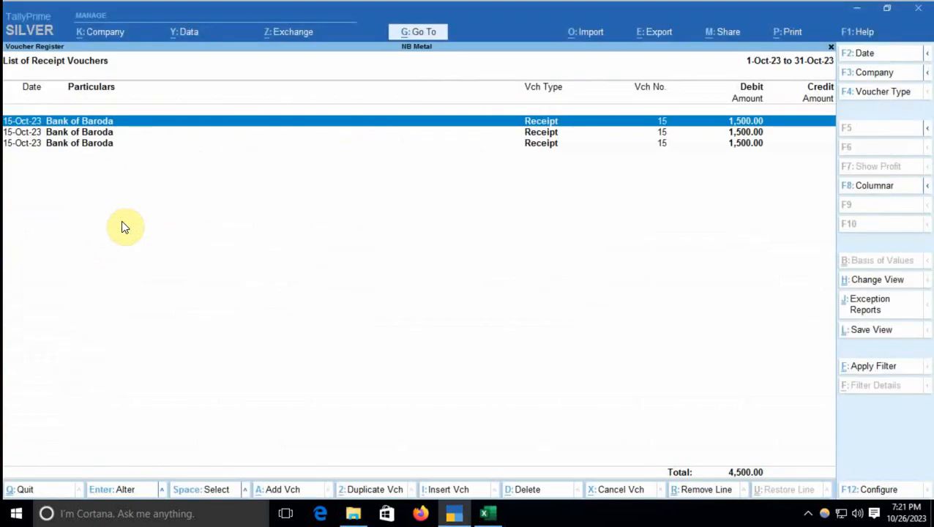
key("Down")
key("space")
key("Down")
key("space")
key("Down")
key("Return")
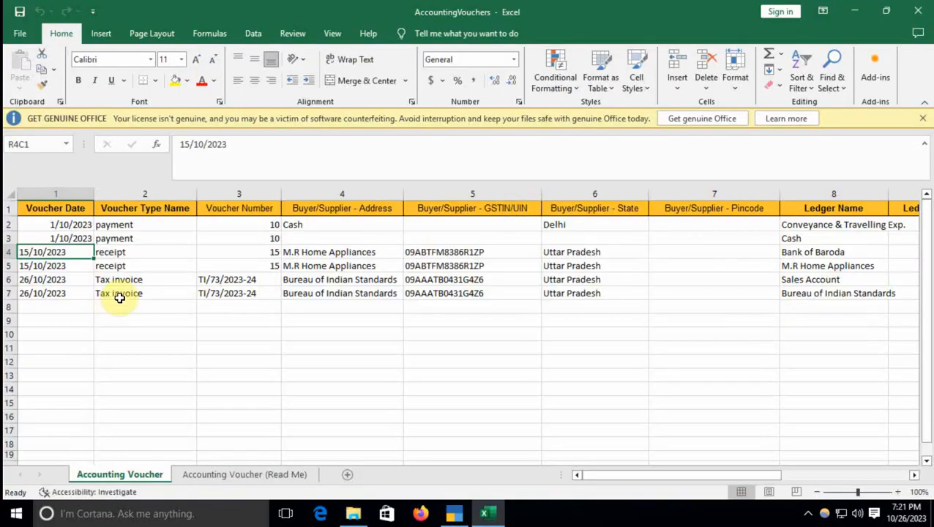
- Examine the receipt entry in row 4 of the AccountingVouchers workbook up to its Ledger Amount Dr/Cr column
key("Right")
key("Right")
key("Right")
key("Right")
key("Left")
key("Right")
key("Right")
key("Right")
key("Right")
key("Right")
key("Right")
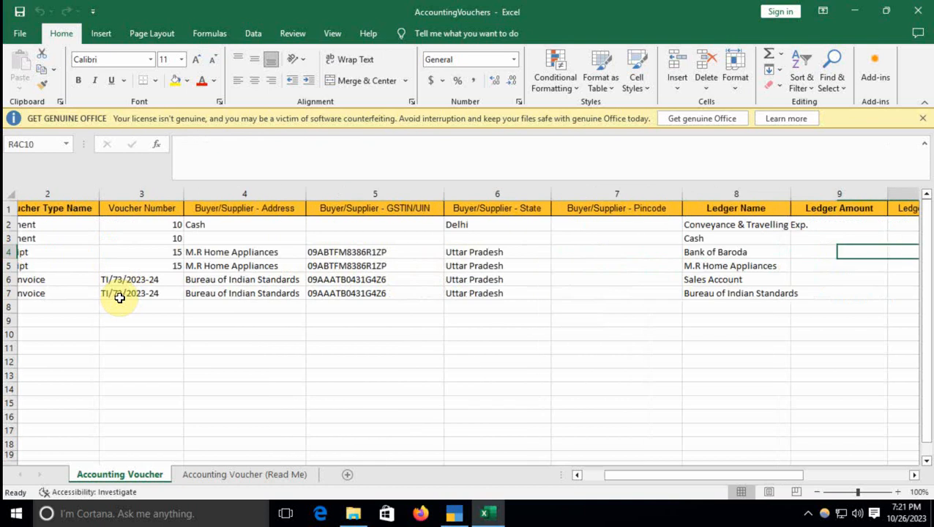
key("Right")
key("Right")
key("Right")
key("Left")
key("Left")
key("Left")
key("Right")
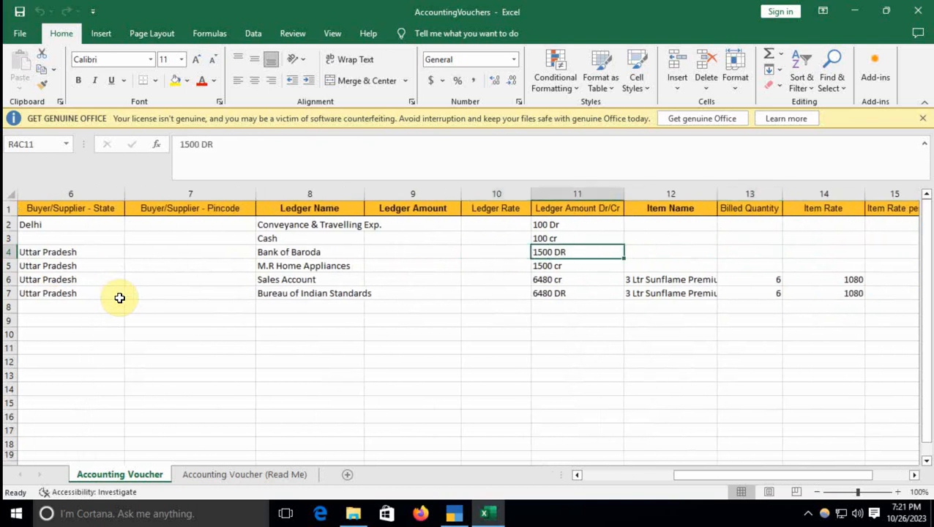
- Switch to TallyPrime, leave the open receipt voucher, and delete the two duplicate 15-Oct-23 Bank of Baroda receipts from the October list
key("alt+Tab")
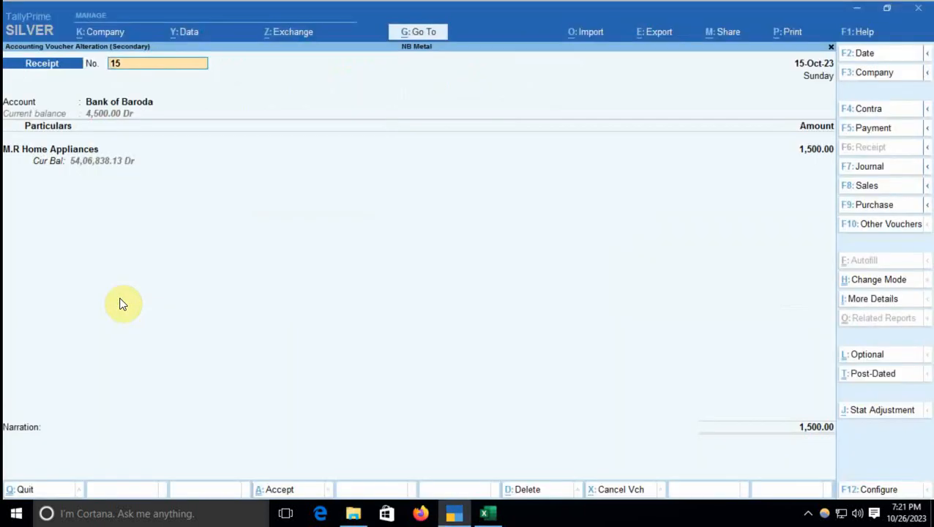
key("Escape")
key("Down")
key("Down")
key("Up")
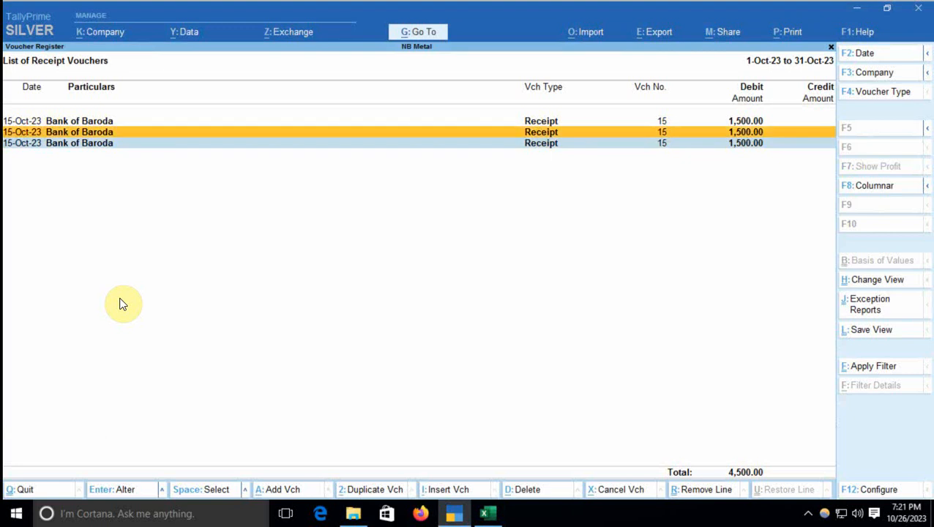
key("alt+d")
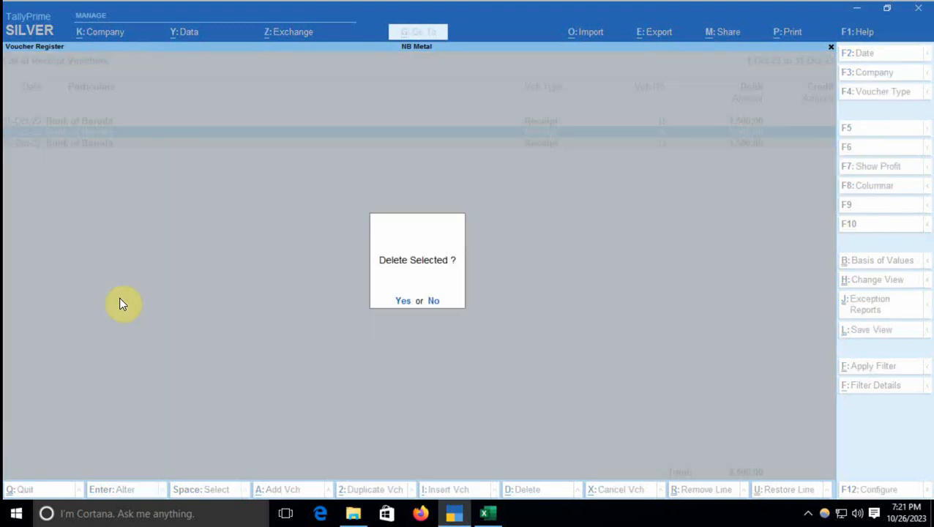
key("y")
key("Return")
key("BackSpace")
key("BackSpace")
key("Escape")
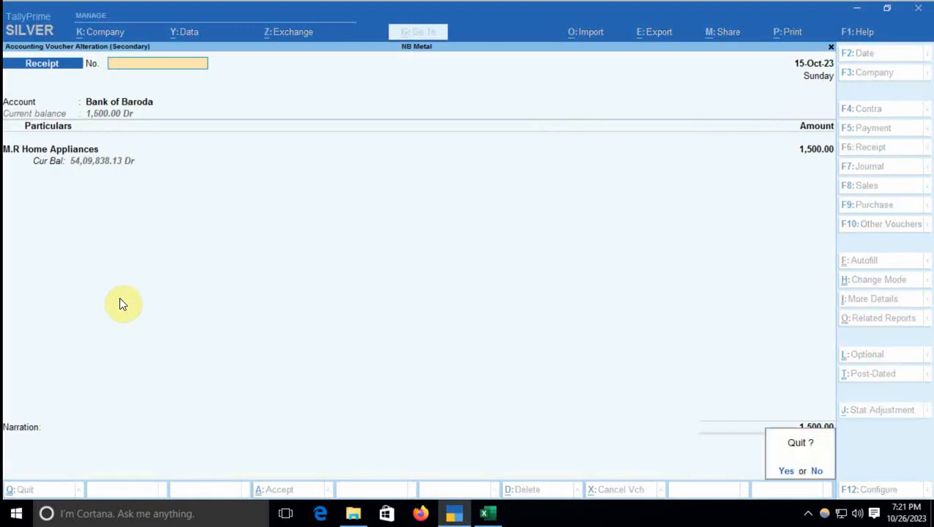
key("y")
- Go back to the Statistics report and open the monthly register of Payment vouchers
key("Escape")
key("Escape")
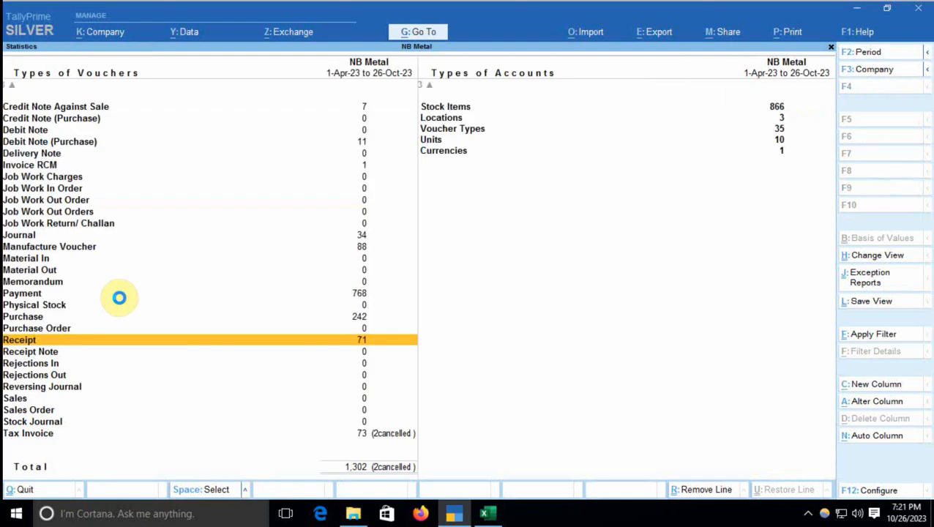
key("Up")
key("Up")
key("Up")
key("Up")
key("Return")
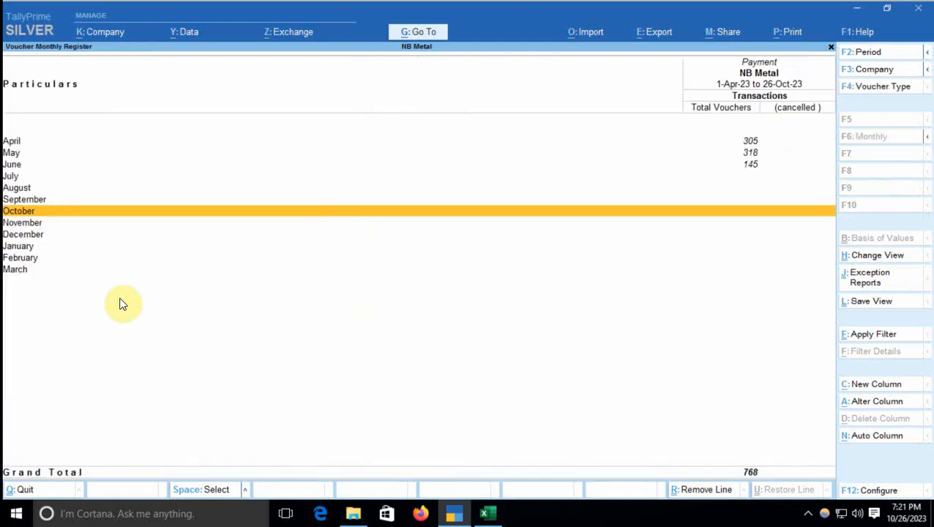
- Switch to the AccountingVouchers workbook and examine the payment entry starting in row 2
key("alt+Tab")
key("alt+Tab")
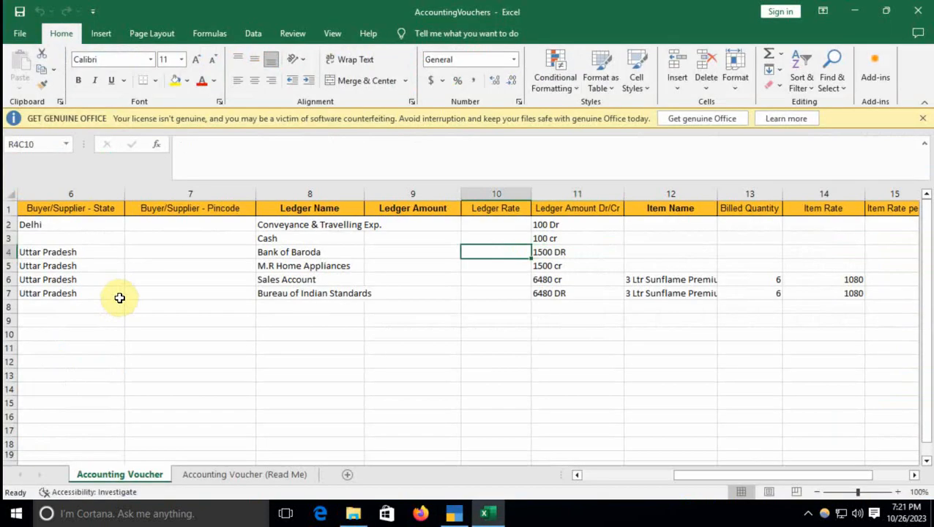
key("Left")
key("Left")
key("Left")
key("Left")
key("Left")
key("Left")
key("Left")
key("Left")
key("Left")
key("Up")
key("Up")
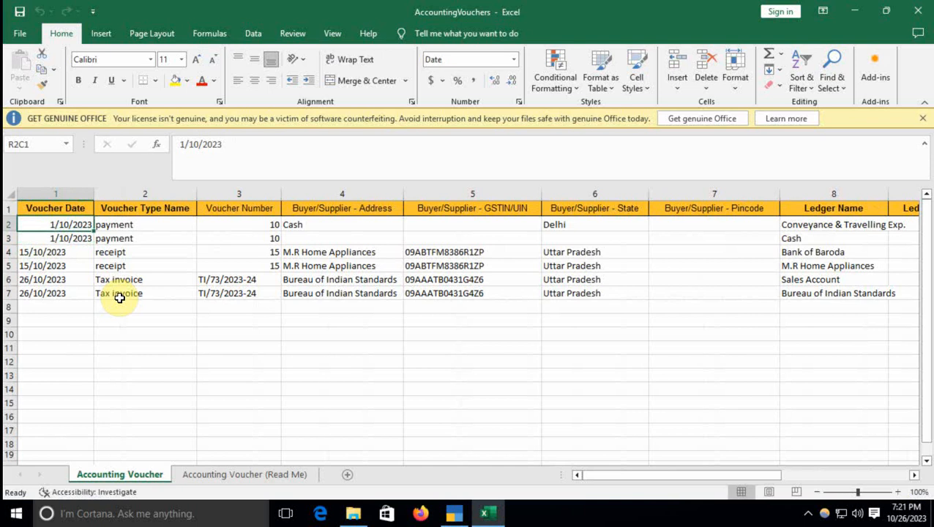
key("alt+Tab")
key("alt+Tab")
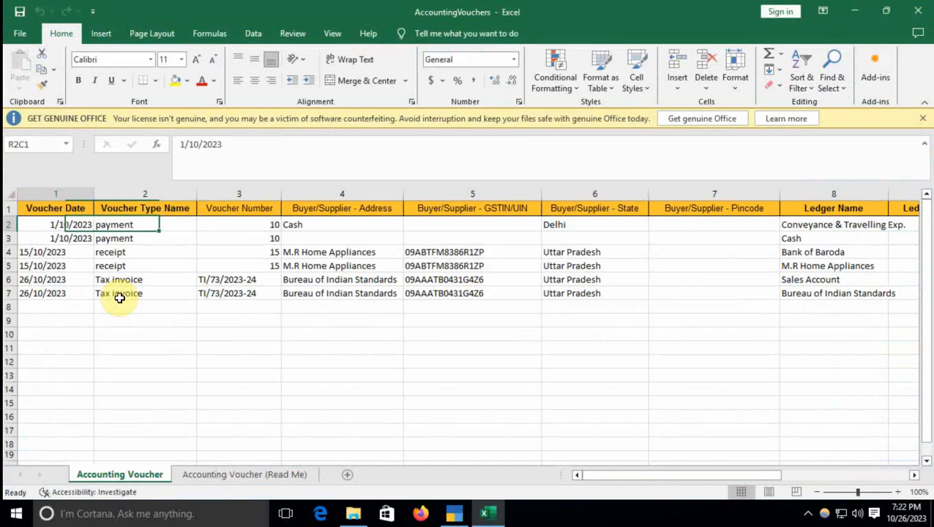
- Delete the receipt and Tax invoice entries in rows 4 to 7 and save the AccountingVouchers workbook
key("Down")
key("Down")
key("Down")
key("Down")
key("Down")
key("Up")
key("Up")
key("Up")
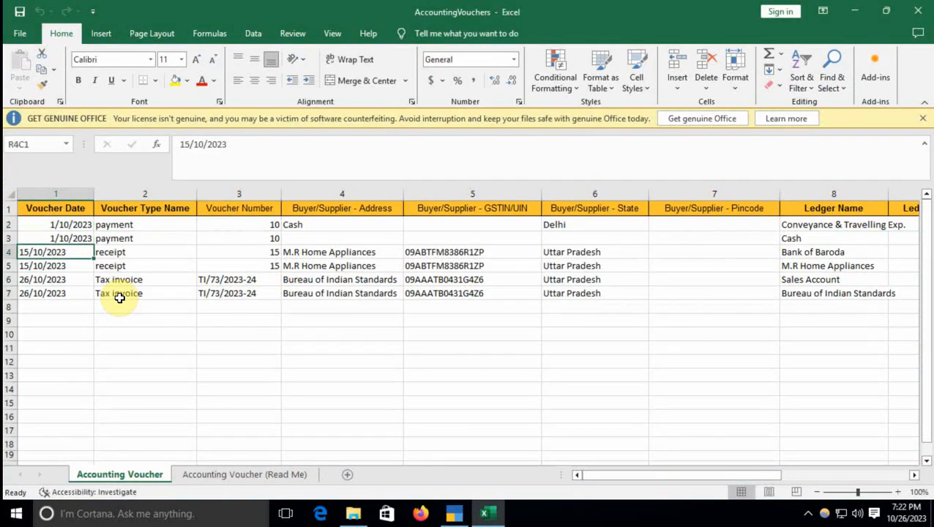
left_click(119, 294)
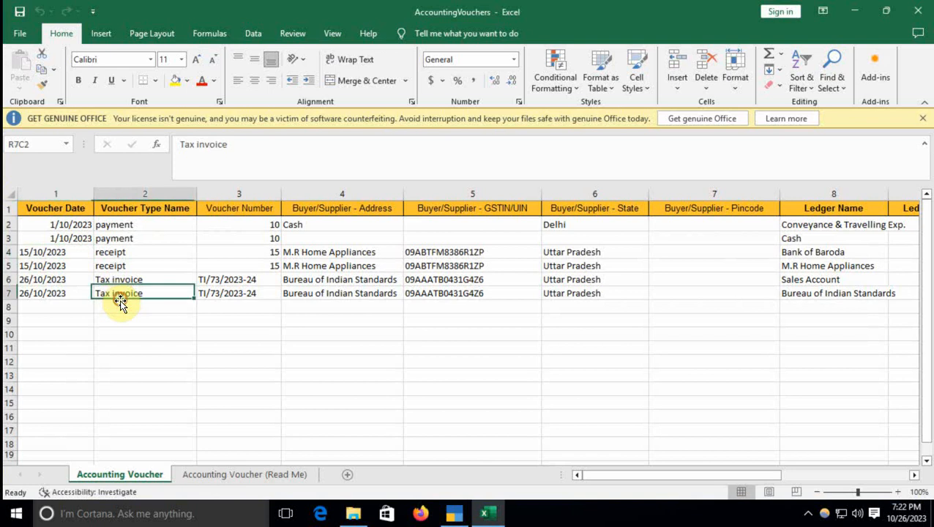
left_click_drag(9, 252, 13, 288)
key("Delete")
key("ctrl+Home")
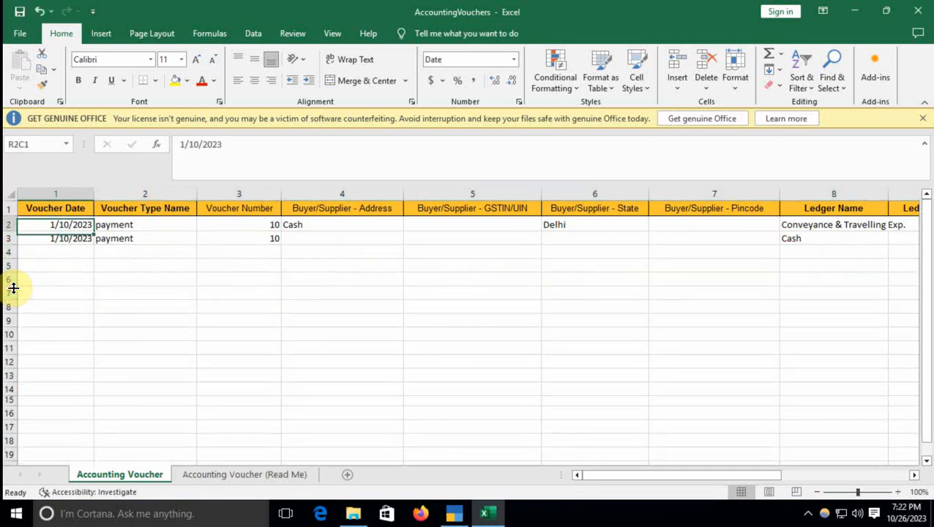
key("ctrl+s")
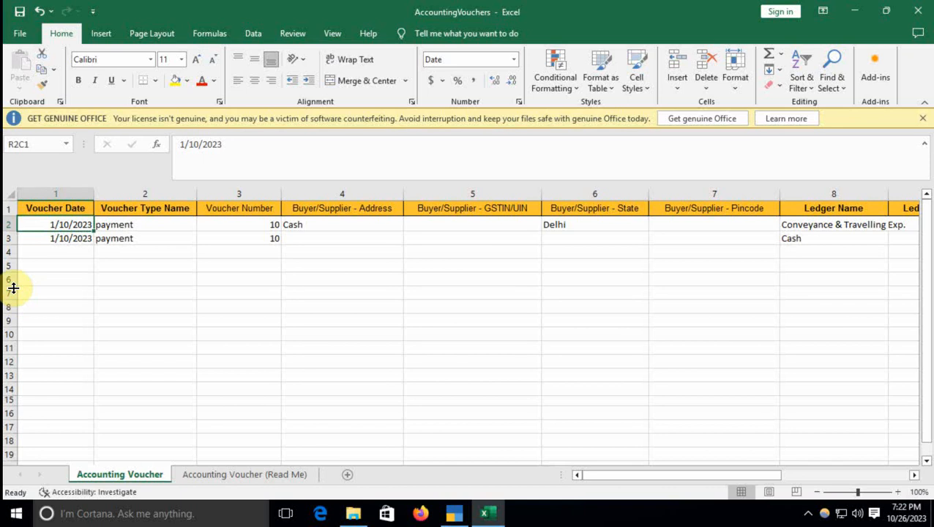
left_click(106, 290)
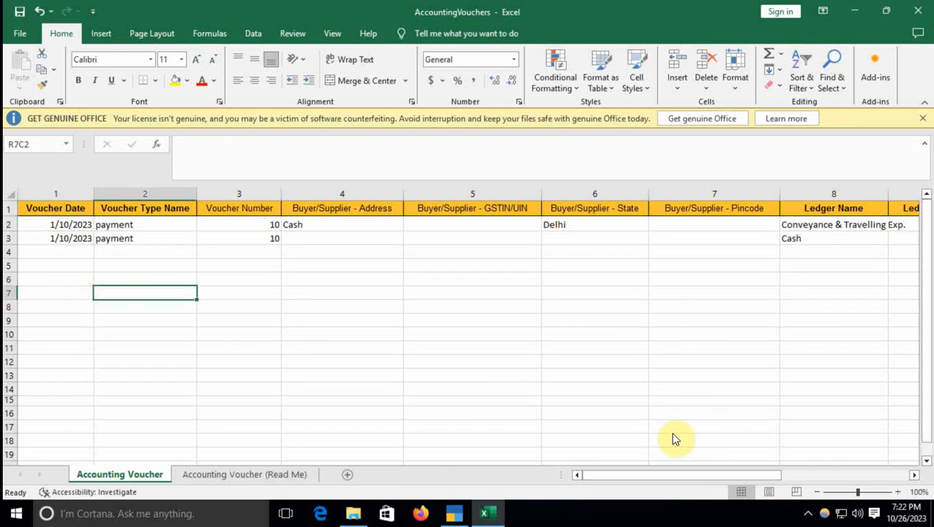
left_click(656, 476)
left_click_drag(656, 478, 546, 454)
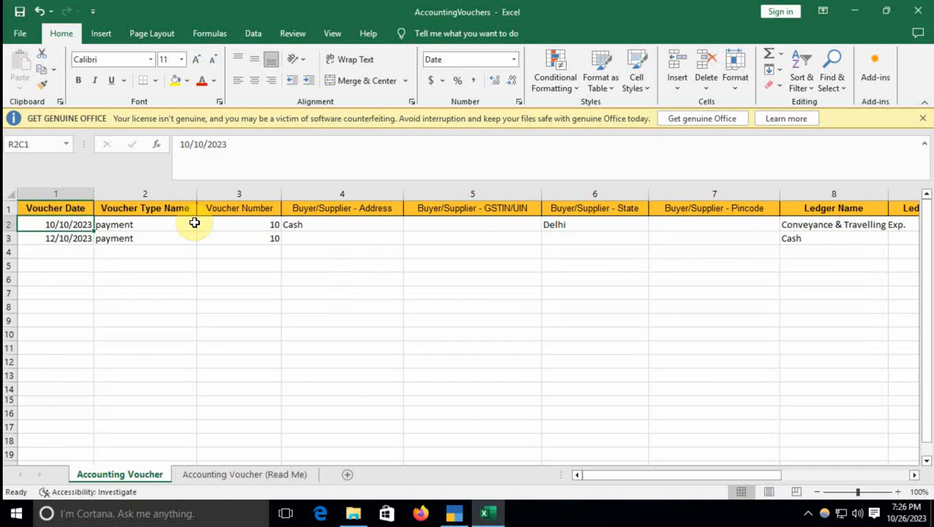
- Set the voucher date of the Cash payment entry in row 3 to 10/10/2023
key("F2")
key("Home")
key("Right")
key("Right")
key("BackSpace")
type("0")
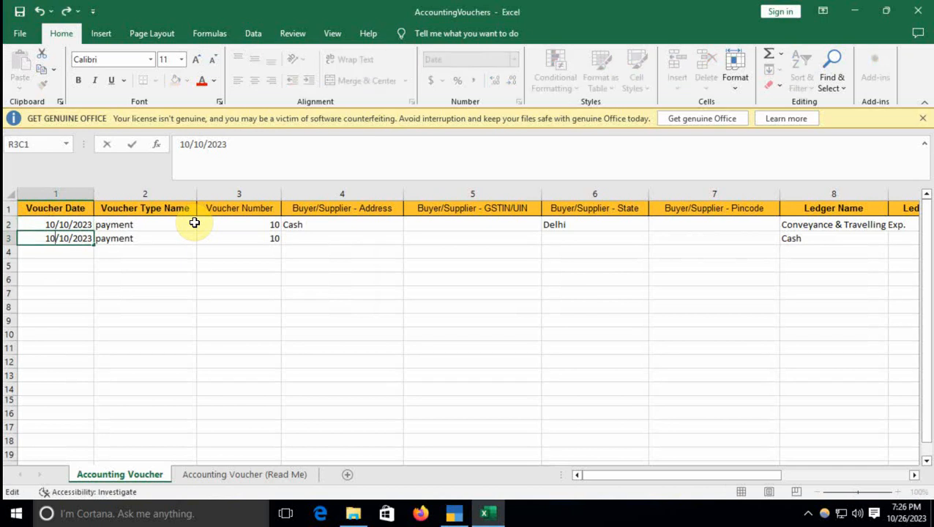
key("Return")
key("Up")
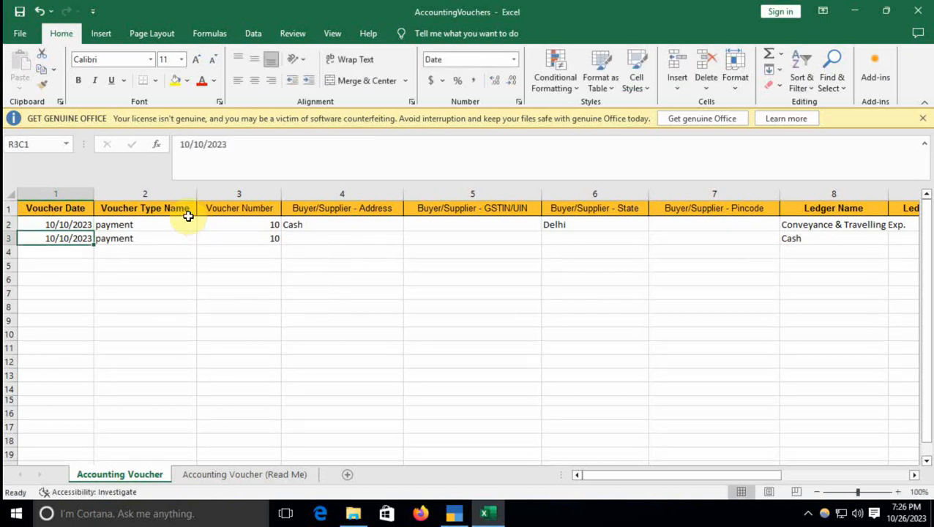
- Switch to TallyPrime and list the October payment vouchers instead of the December ones
key("alt+Tab")
key("alt+Tab")
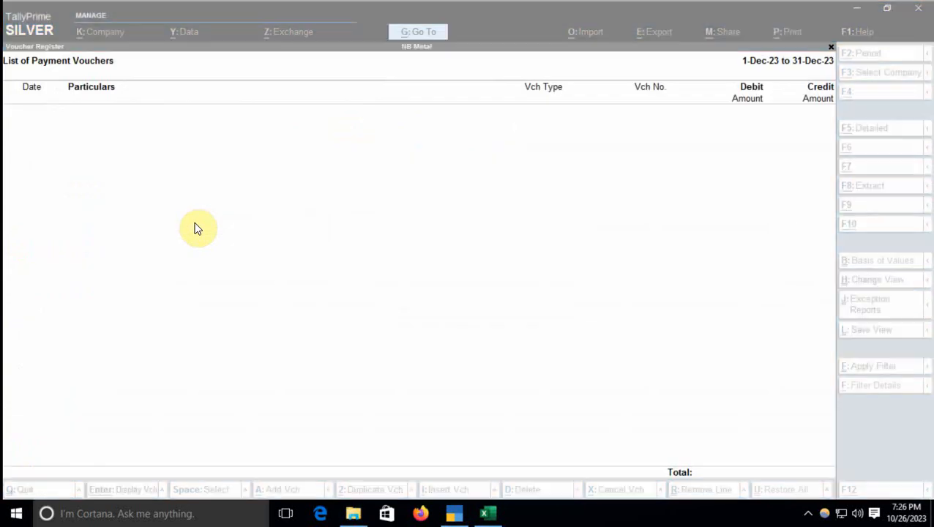
key("Escape")
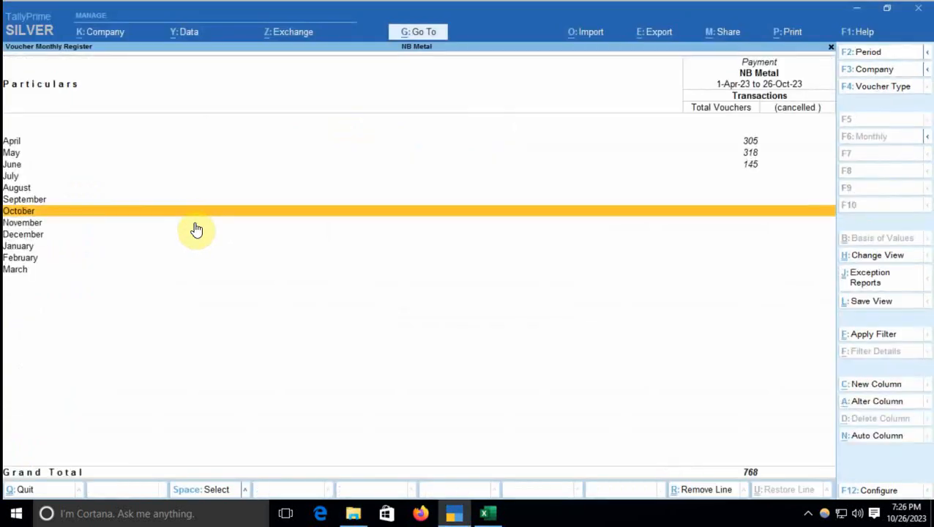
key("Up")
key("Up")
key("Down")
key("Down")
key("Return")
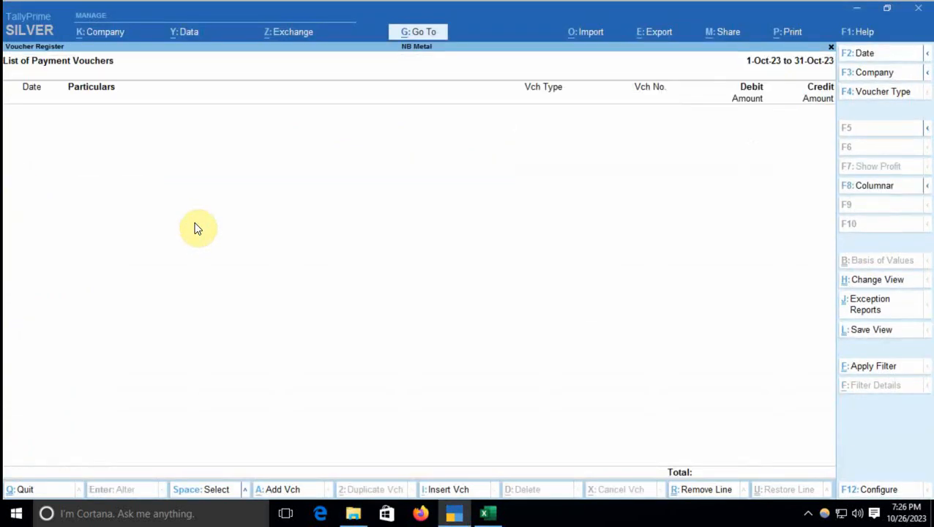
- Close the AccountingVouchers workbook and return to TallyPrime
key("alt+Tab")
key("alt+Tab")
key("Tab")
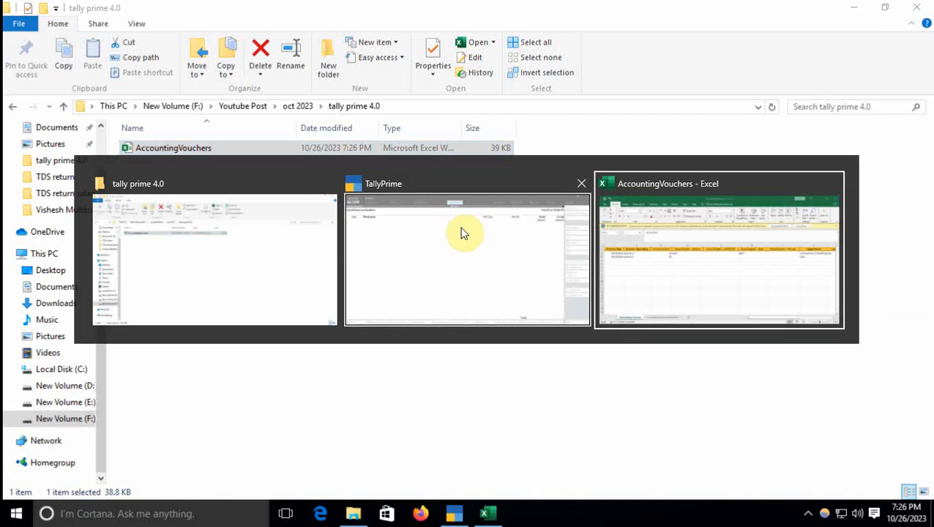
key("alt+Tab")
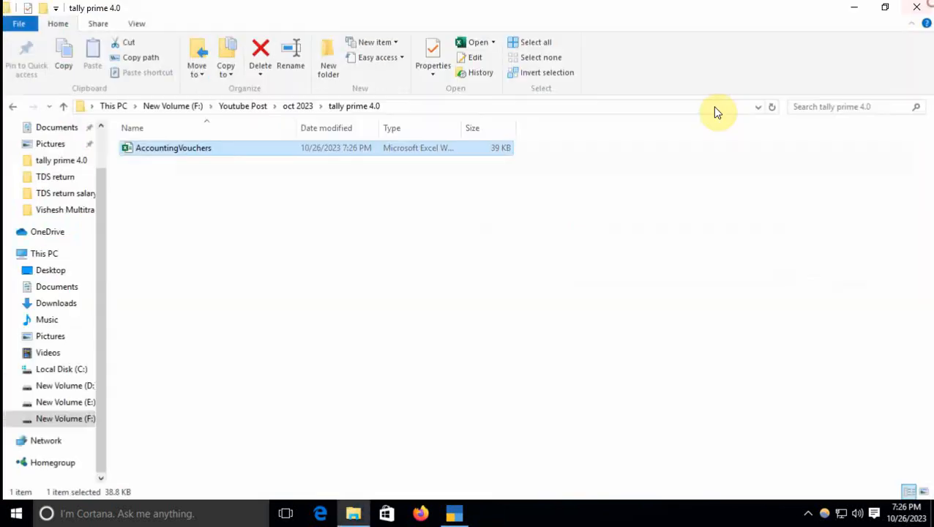
key("alt+Tab")
key("Tab")
- Import transactions from the Accounting Voucher worksheet of AccountingVouchers.xlsx using the Default Template, with the import summary preview and no company data backup
left_click(600, 32)
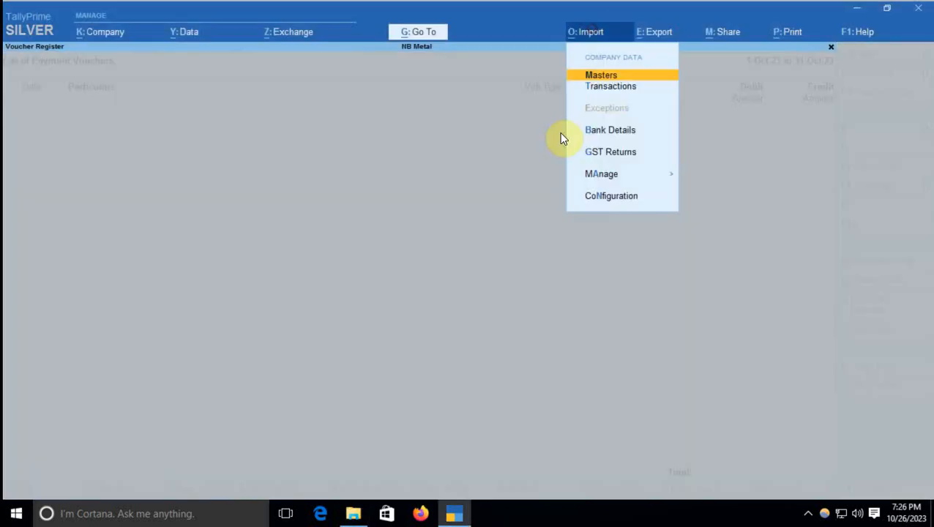
key("Down")
key("Return")
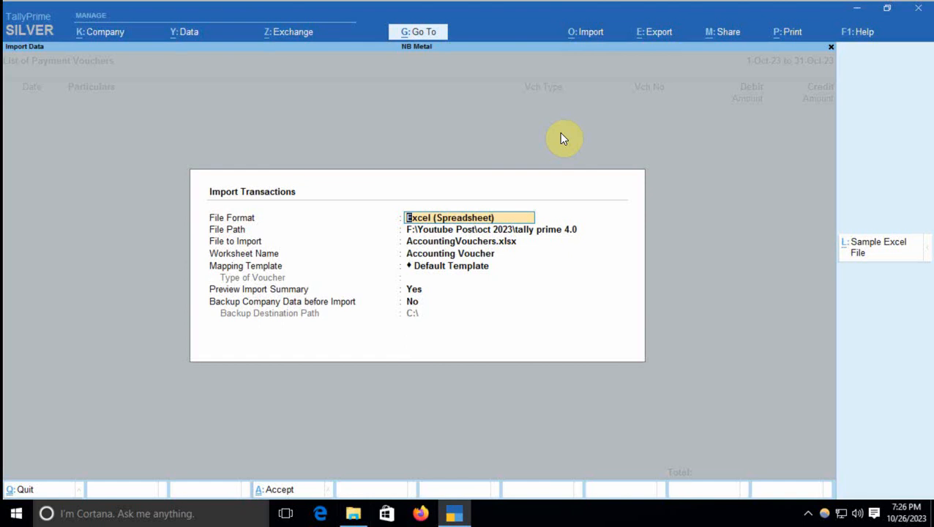
key("Return")
key("Return")
key("Return")
key("Return")
key("Return")
key("Return")
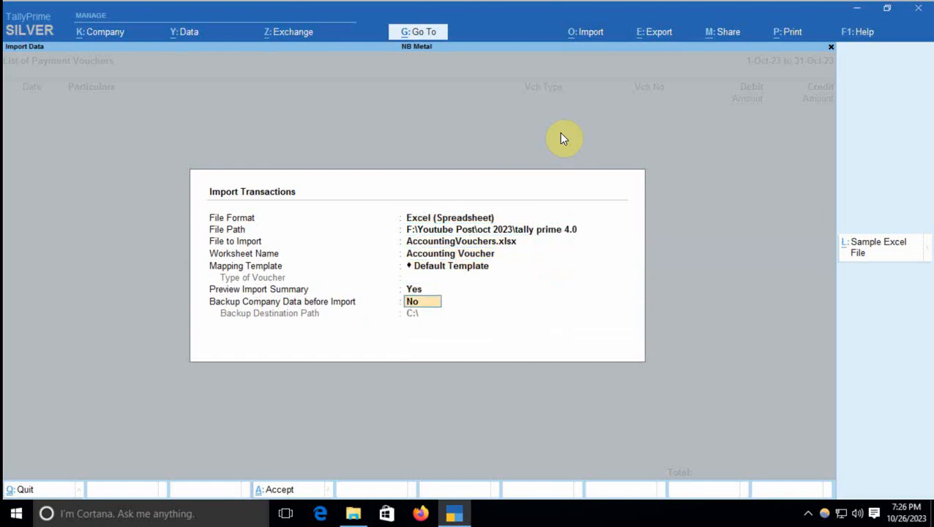
key("Return")
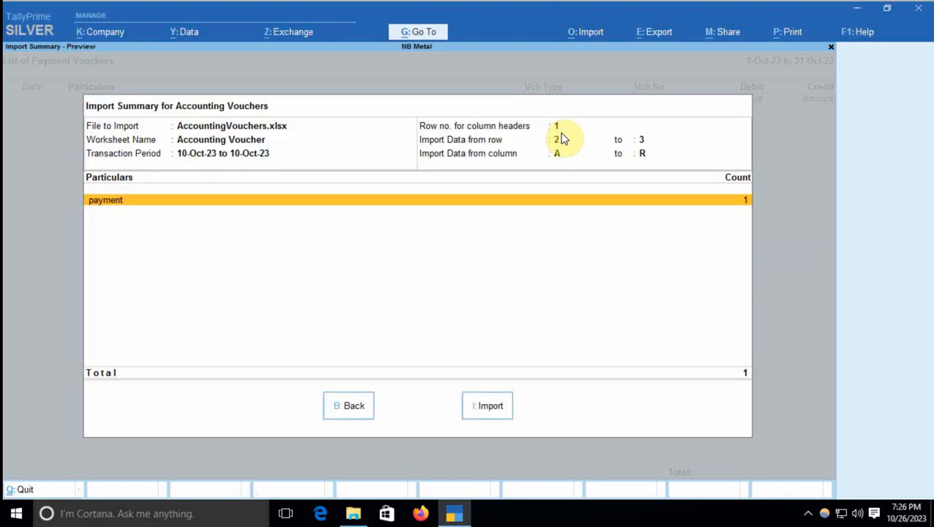
left_click(489, 410)
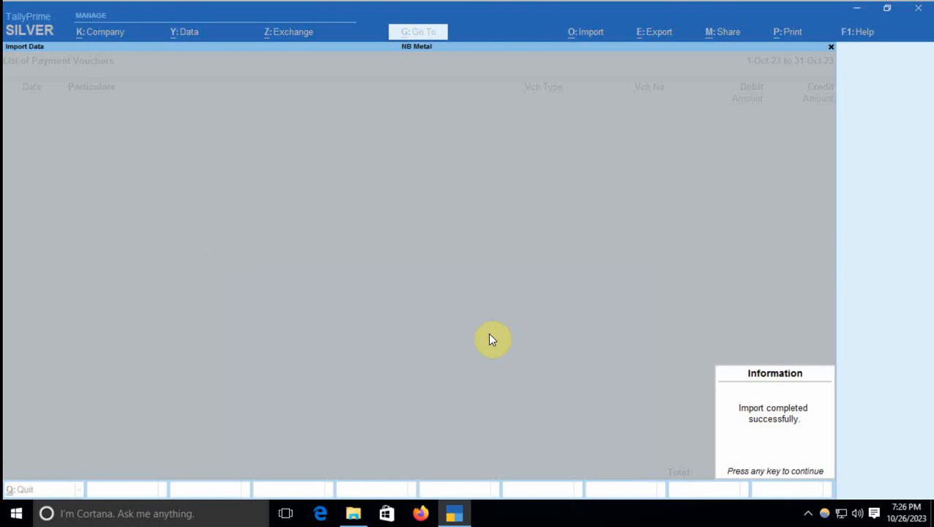
key("Return")
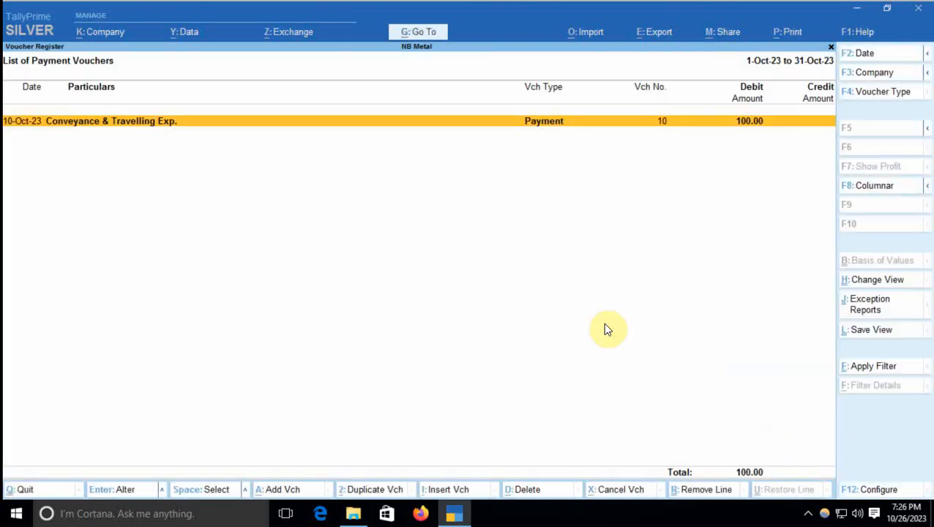
- Open the imported 10-Oct-23 Conveyance & Travelling Exp. payment voucher to check its details, and return to the Gateway of Tally
key("Return")
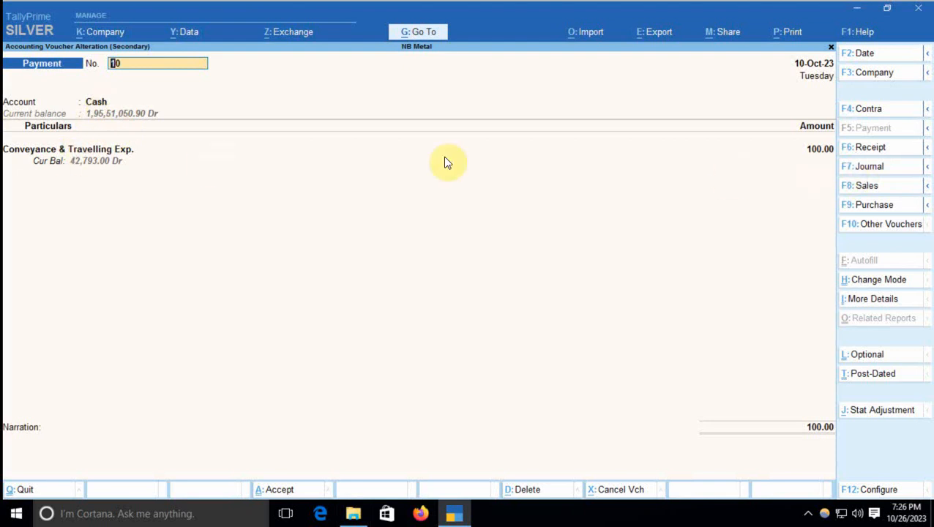
key("Escape")
key("Escape")
key("Escape")
key("Escape")
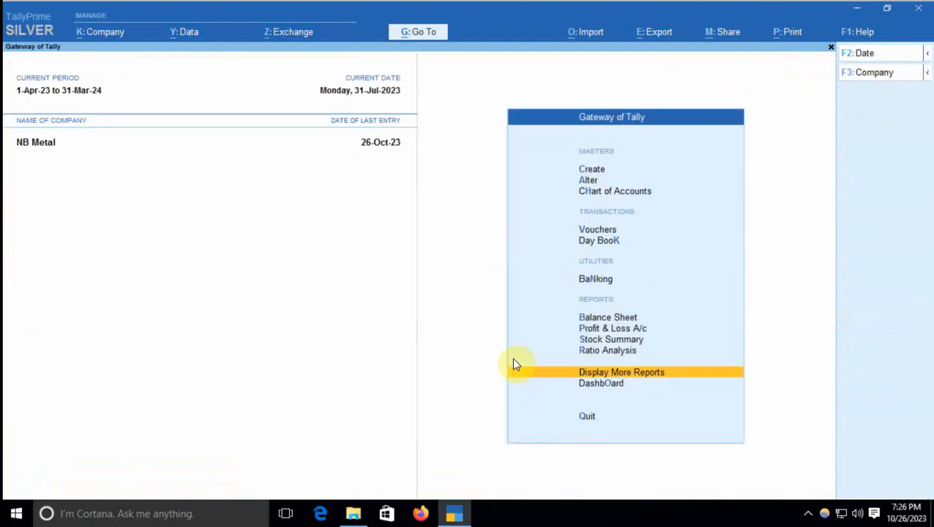
left_click(356, 514)
left_click(321, 360)
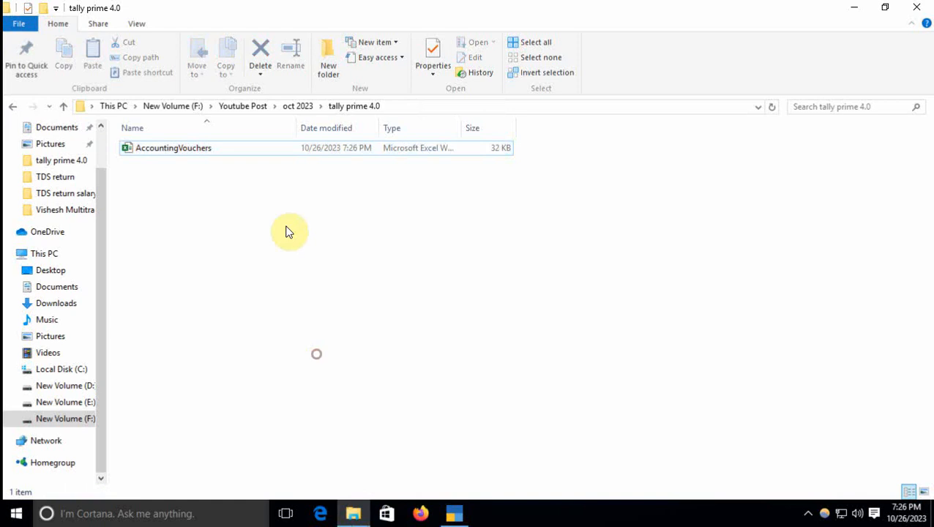
left_click(456, 513)
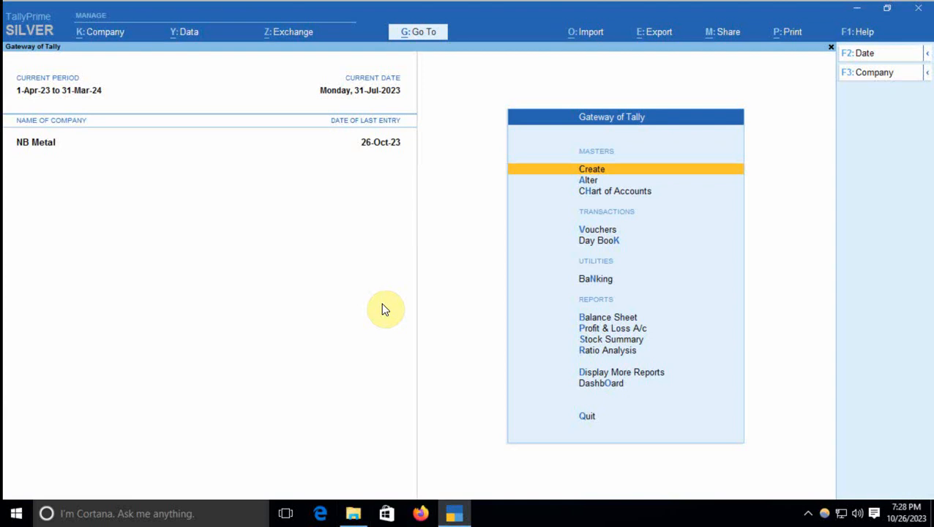
- Open the Statistics report of voucher and account types from the Gateway of Tally
key("d")
key("s")
key("s")
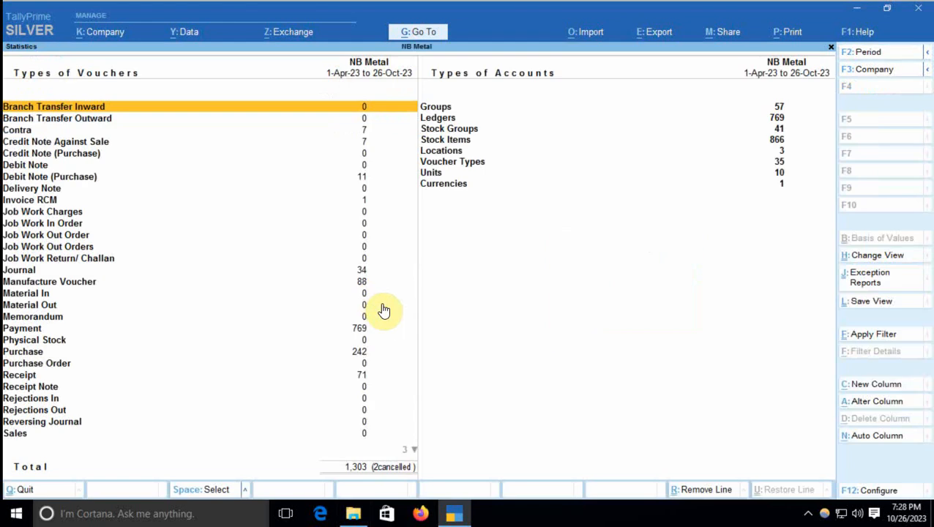
- Open the Tax Invoice monthly register from the Statistics report and list the June vouchers
key("Return")
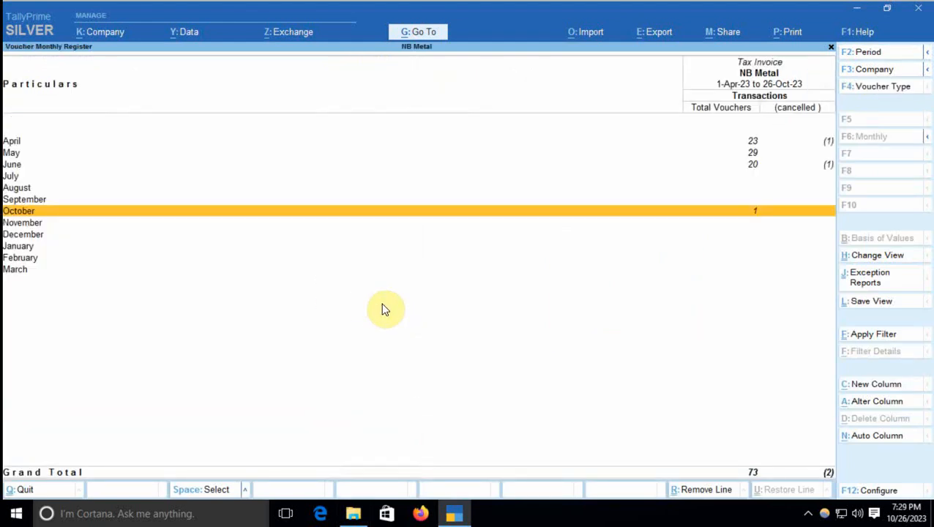
key("Up")
key("Up")
key("Up")
key("Up")
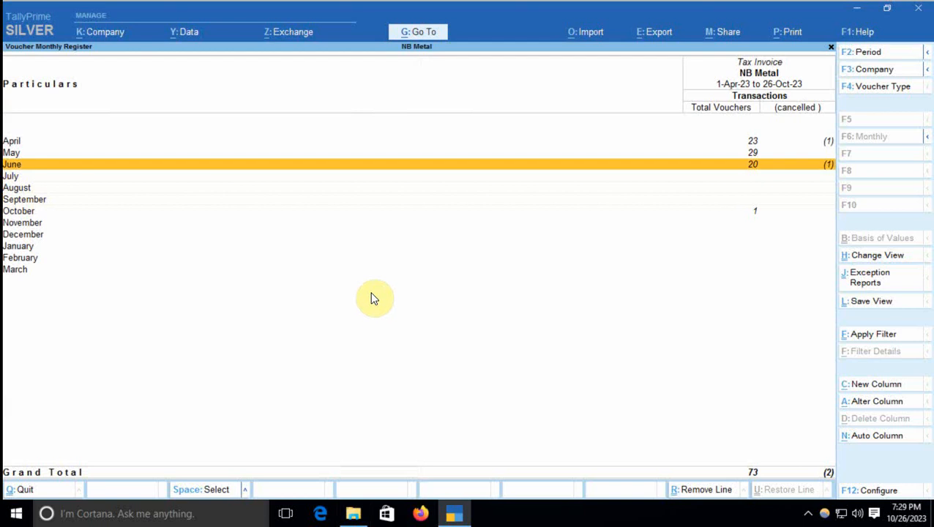
key("Return")
- Open the 15-Jun-23 Aerochem Polyproducts tax invoice for 5,92,032.00 from the June voucher list
key("Down")
key("Down")
key("Down")
key("Down")
key("Down")
key("Down")
key("Down")
key("Down")
key("Down")
key("Down")
key("Down")
key("Down")
key("Down")
key("Down")
key("Down")
key("Down")
key("Down")
key("Down")
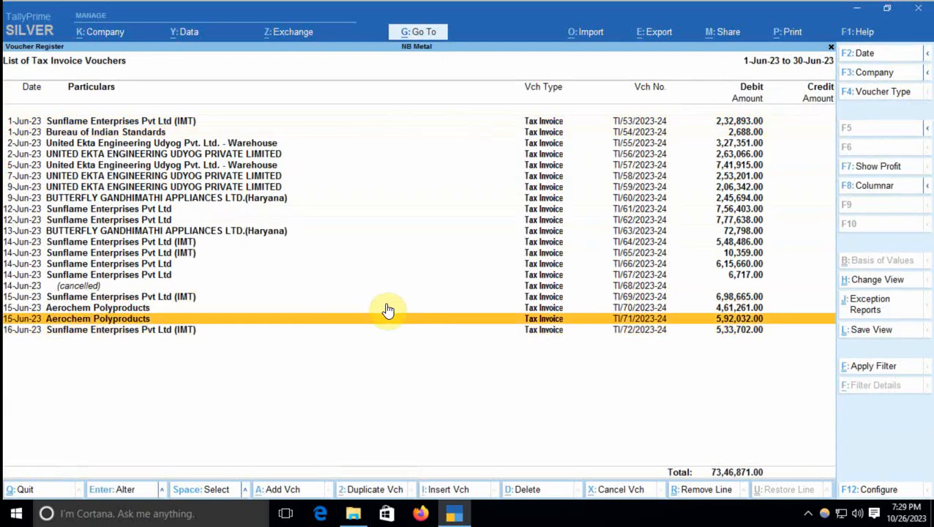
key("Return")
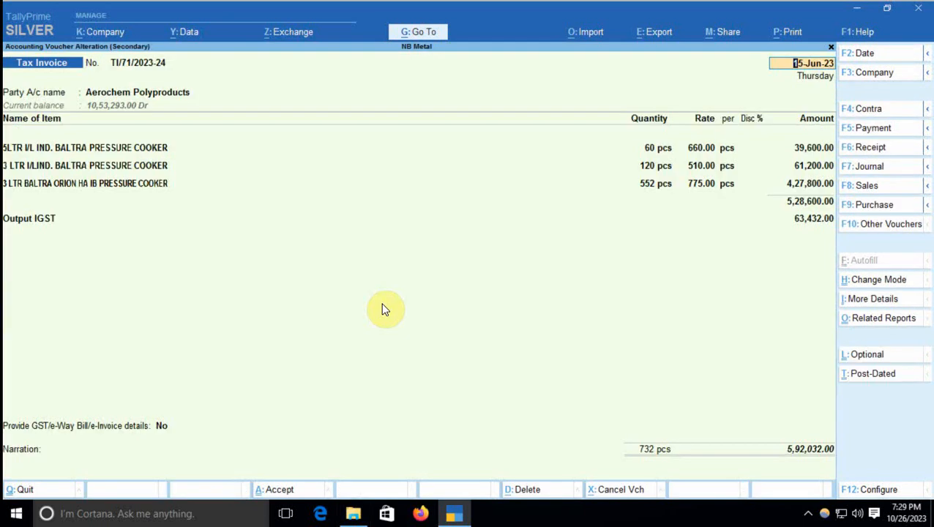
- Preview the current tax invoice for printing, examine its item totals and the party's previous and current balances, and close the preview
key("alt")
key("alt+p")
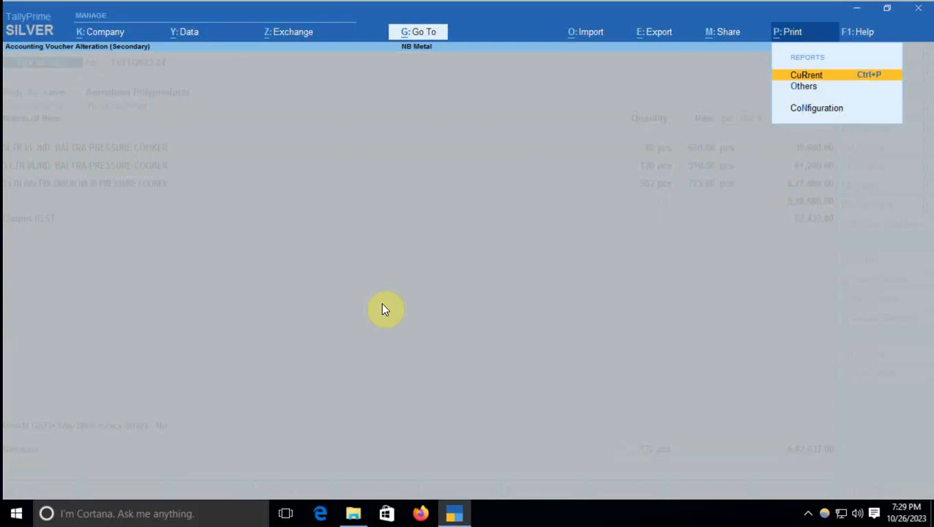
key("Return")
key("i")
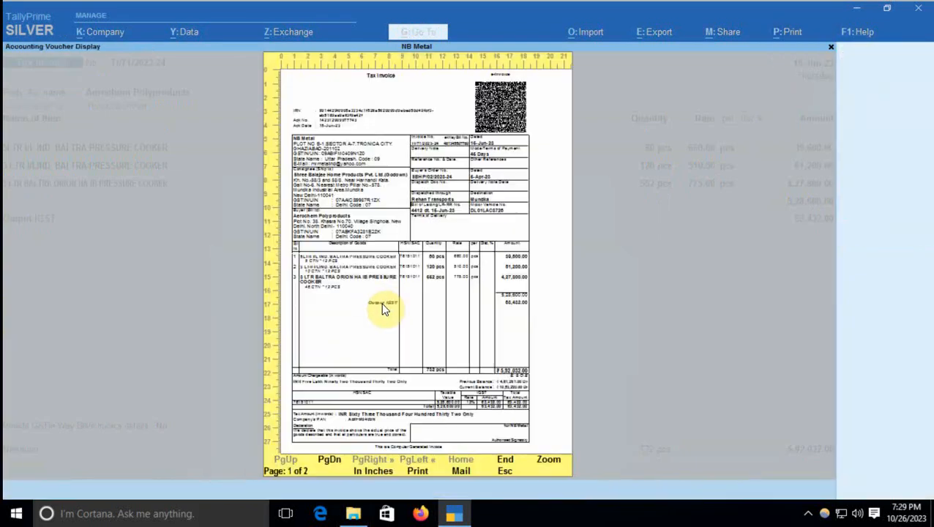
left_click(385, 309)
scroll(384, 309, "down", 5)
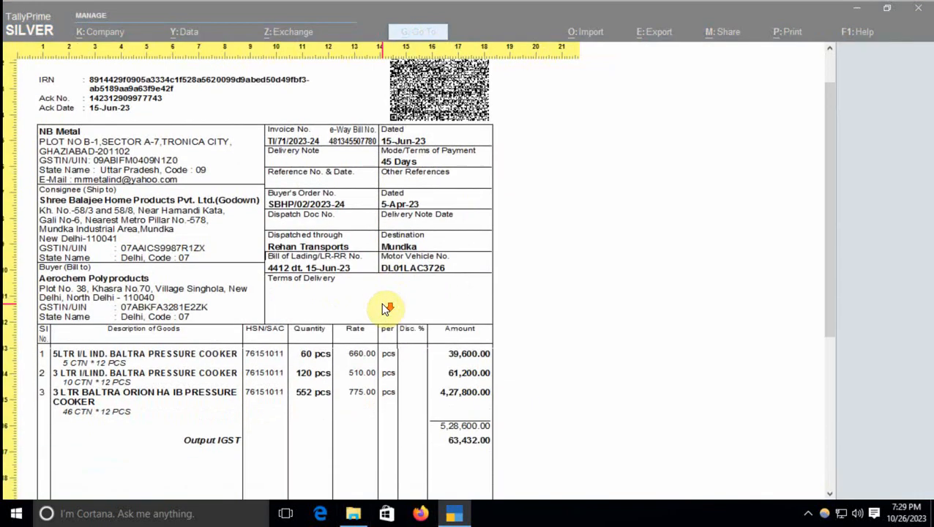
scroll(386, 309, "down", 3)
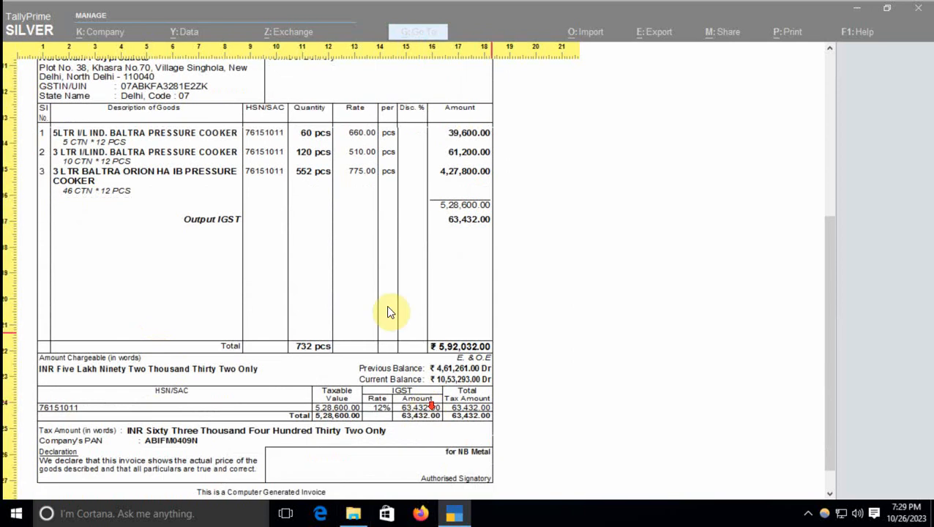
scroll(438, 316, "up", 4)
scroll(438, 315, "down", 3)
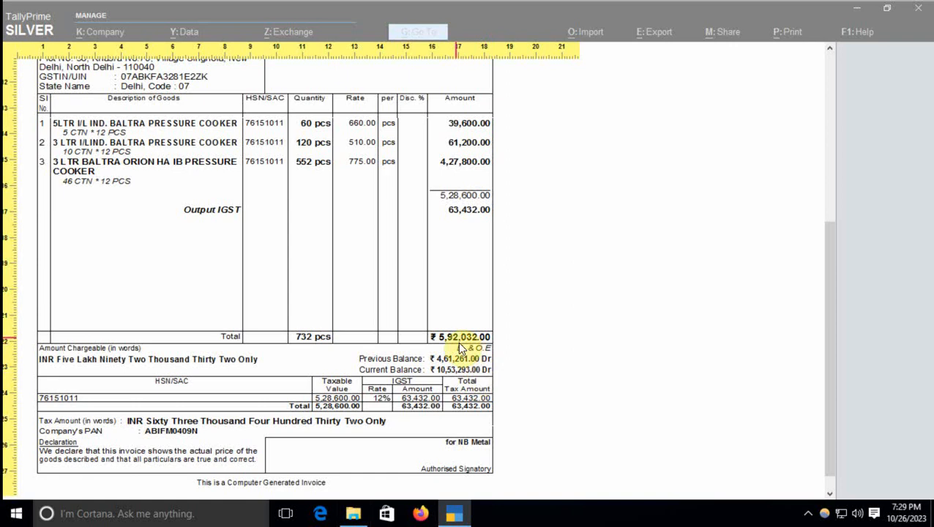
scroll(459, 339, "up", 3)
scroll(458, 338, "up", 1)
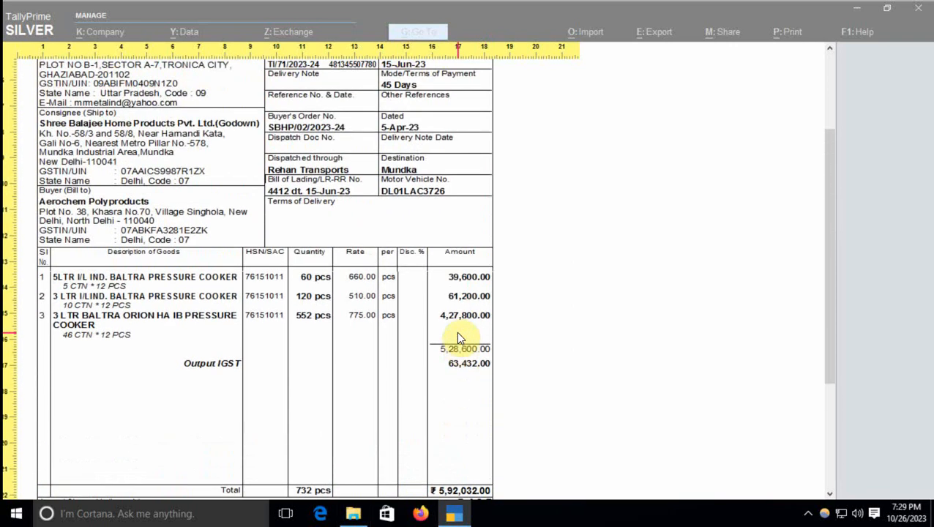
scroll(459, 338, "up", 2)
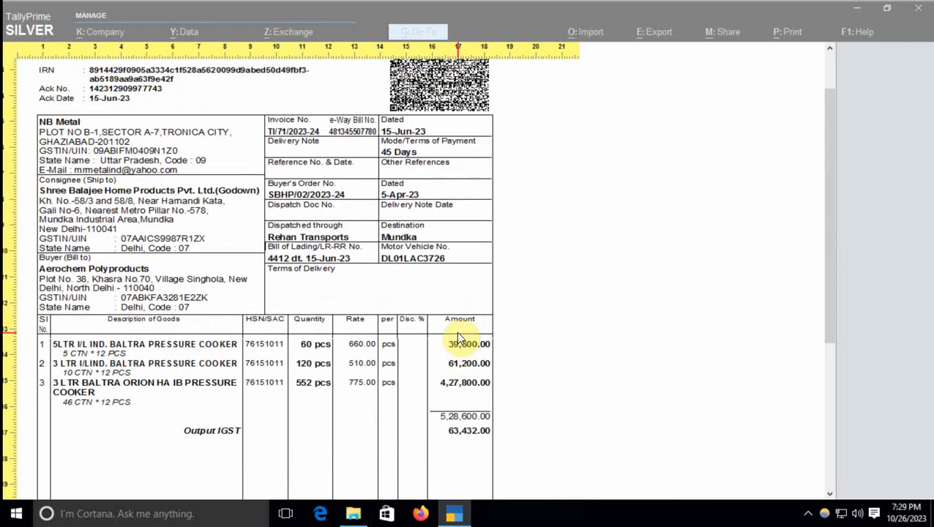
key("Escape")
key("Escape")
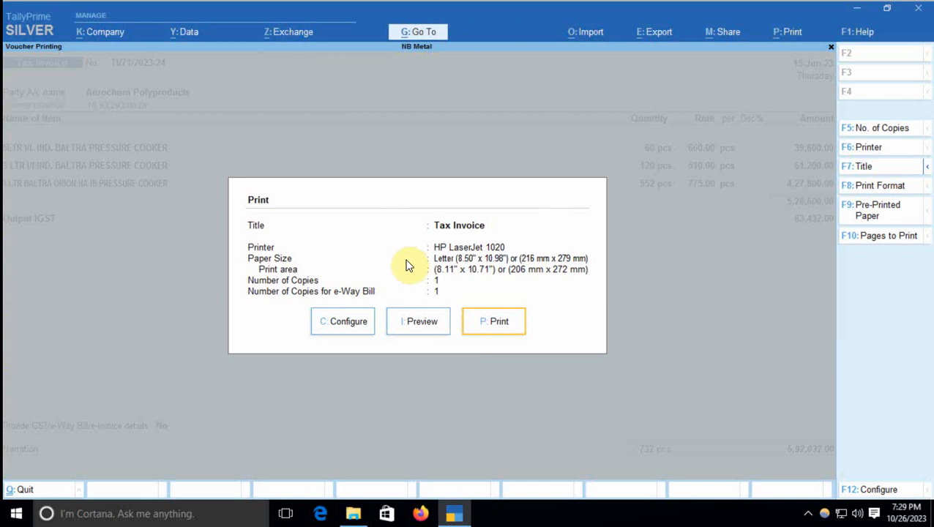
- Open the invoice's print configuration and expand it to show the full list of options
left_click(342, 321)
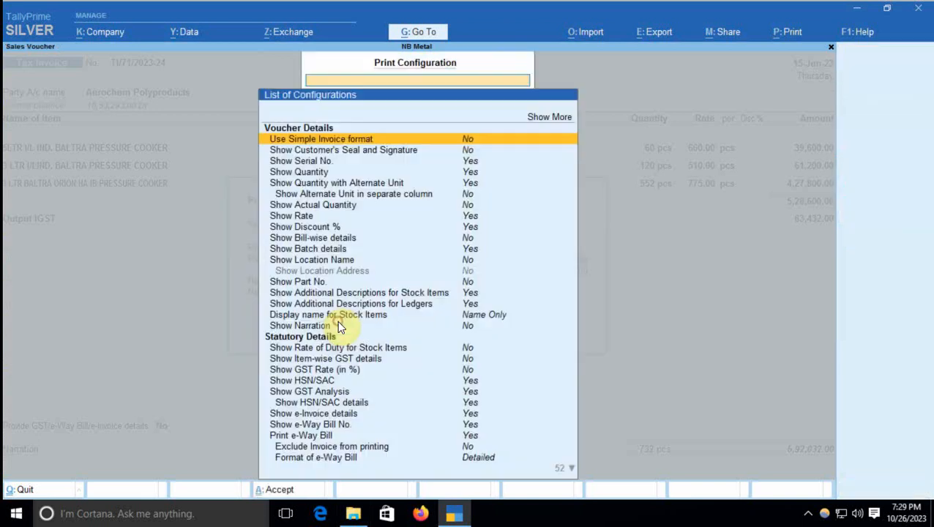
left_click(548, 118)
key("Return")
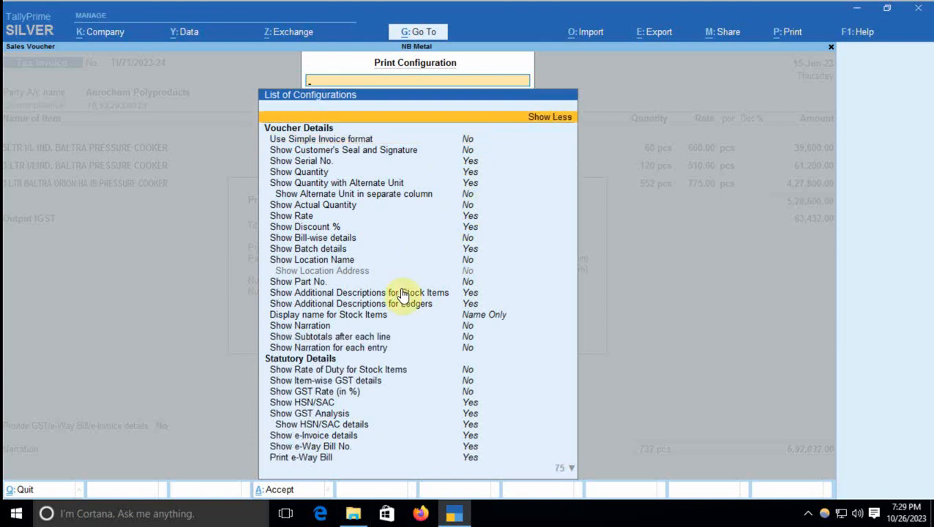
- Find the Show Previous and Current Balances of Ledger option under Party Details, check its setting, and leave the print configuration
key("Down")
key("Down")
key("Down")
key("Down")
key("Down")
key("Down")
key("Down")
key("Down")
key("Down")
key("Down")
key("Down")
key("Down")
key("Down")
key("Down")
key("Down")
key("Down")
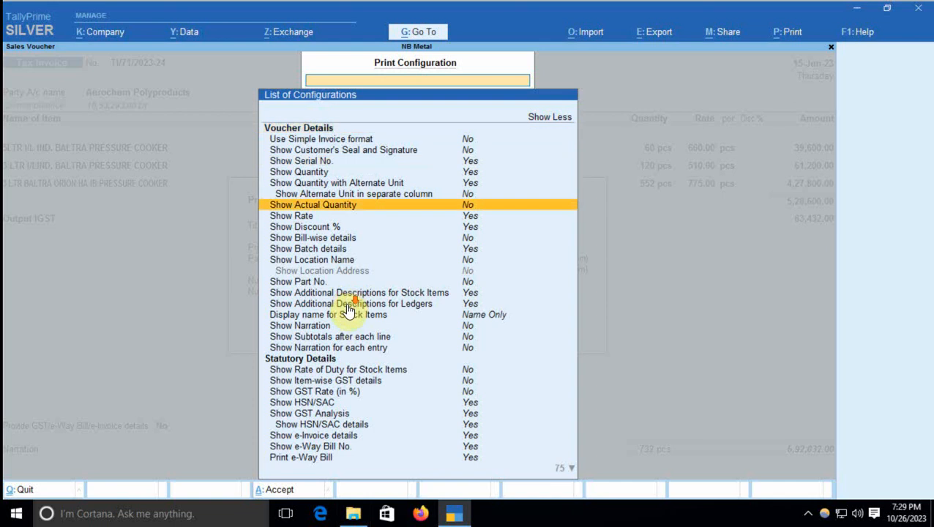
key("Down")
key("Down")
key("Down")
key("Down")
key("Down")
key("Down")
key("Down")
key("Down")
key("Down")
key("Down")
key("Down")
key("Down")
key("Down")
key("Down")
key("Down")
key("Down")
key("Down")
key("Down")
key("Down")
key("Down")
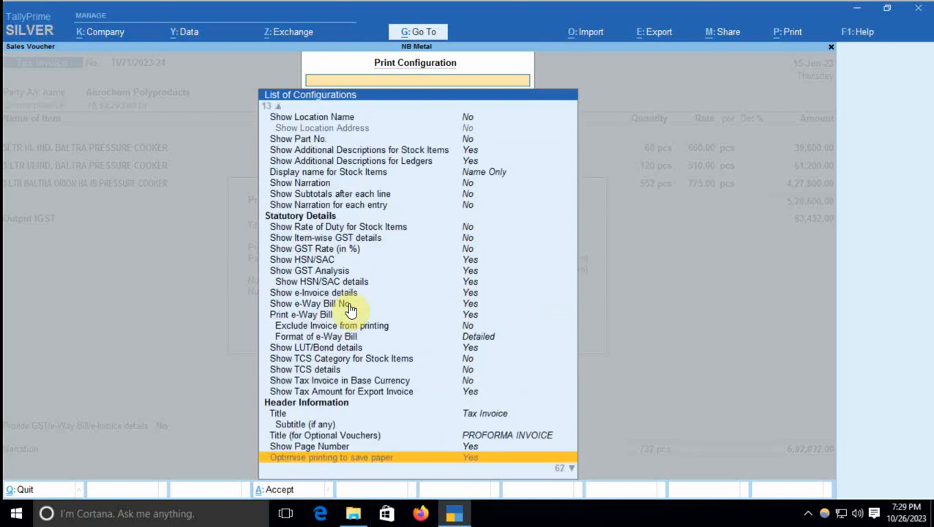
key("Down")
key("Down")
key("Down")
key("Down")
key("Down")
key("Down")
key("Down")
key("Down")
key("Down")
key("Down")
key("Down")
key("Down")
key("Down")
key("Down")
key("Down")
key("Down")
key("Down")
key("Down")
key("Down")
key("Down")
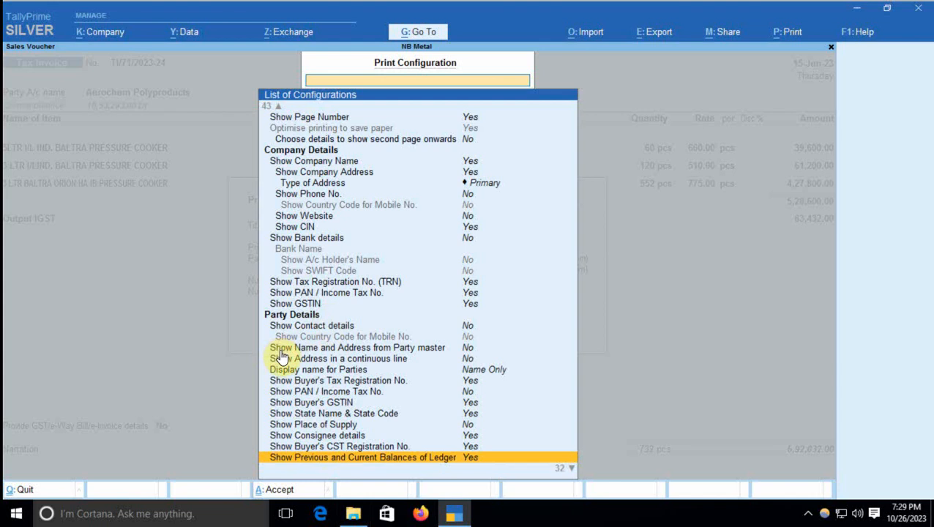
key("Down")
key("Down")
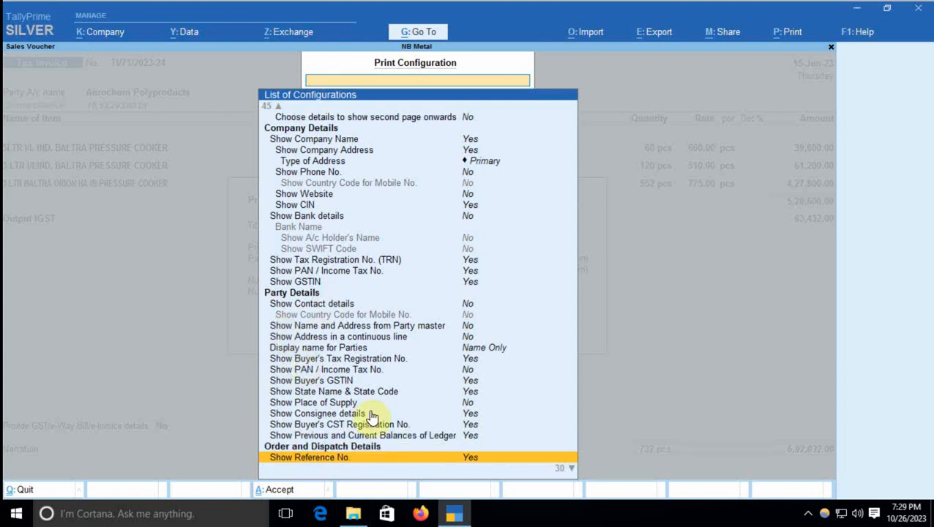
left_click(303, 436)
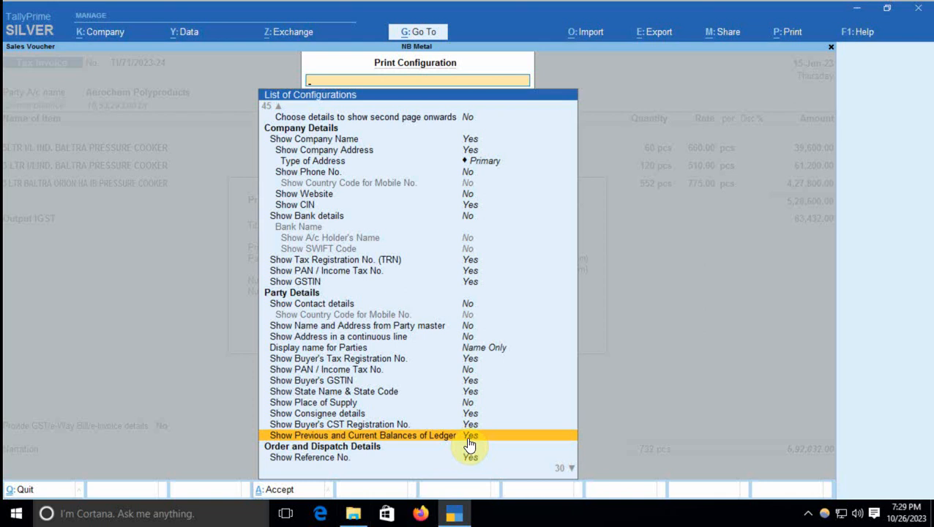
key("Escape")
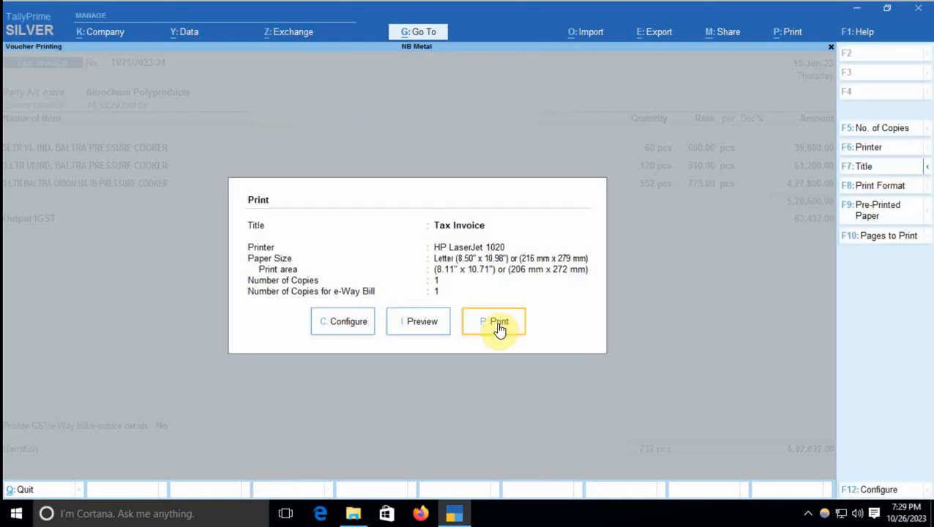
- Preview the tax invoice again and check the previous and current balance lines below the invoice total
left_click(440, 328)
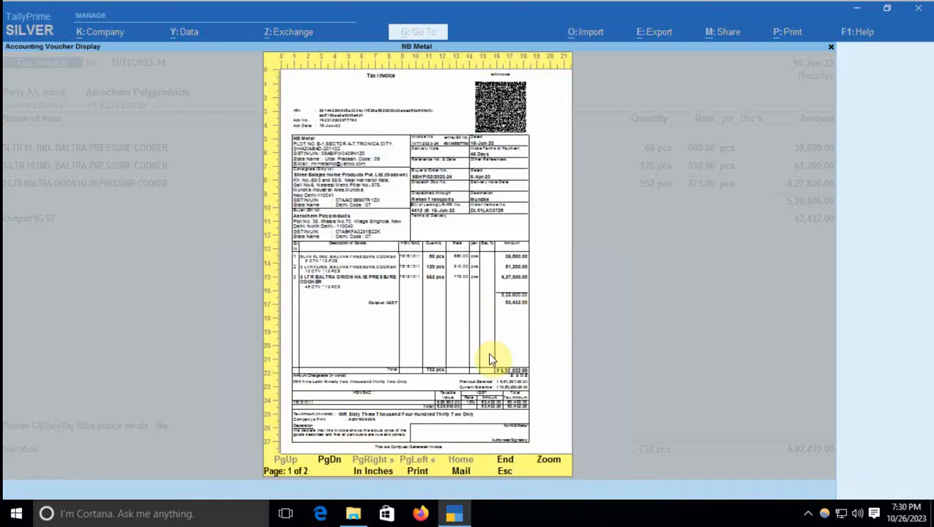
left_click(458, 376)
scroll(460, 370, "down", 10)
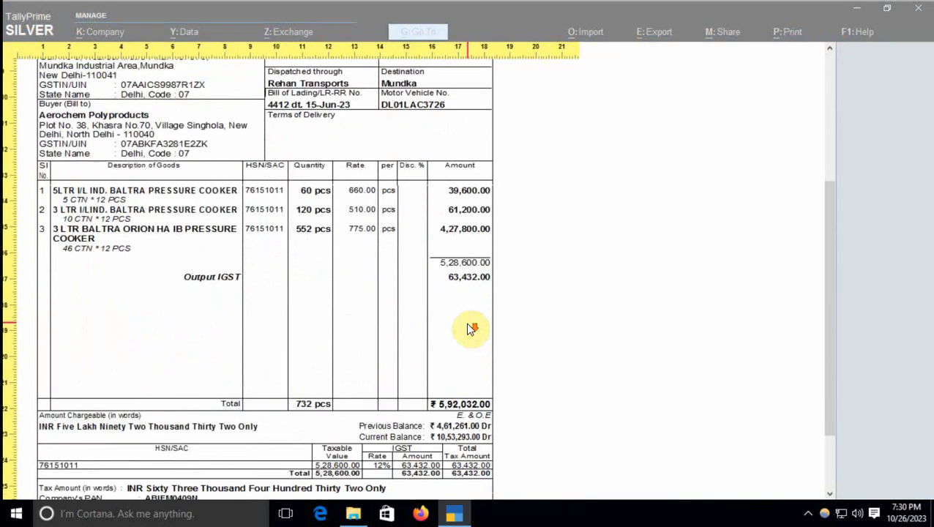
scroll(471, 327, "down", 5)
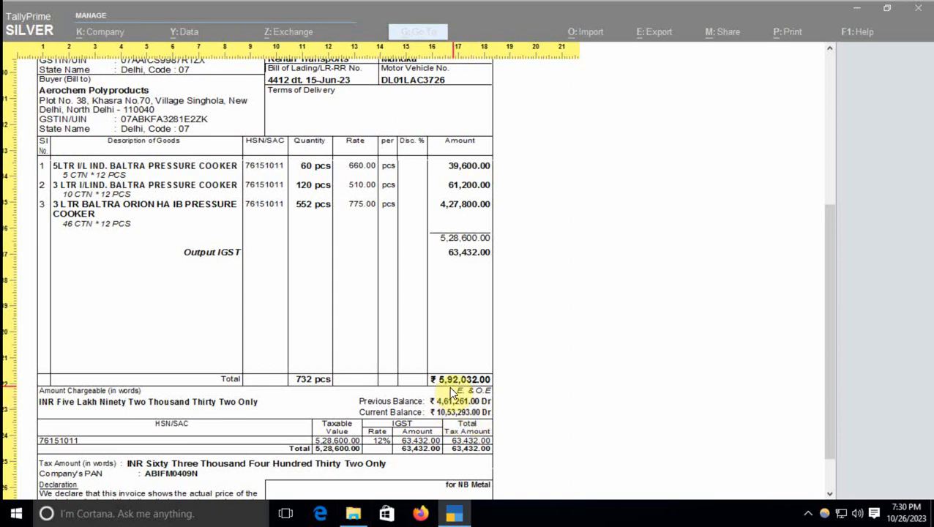
- Close the invoice preview, voucher and registers to return to the Gateway of Tally
key("Escape")
key("Escape")
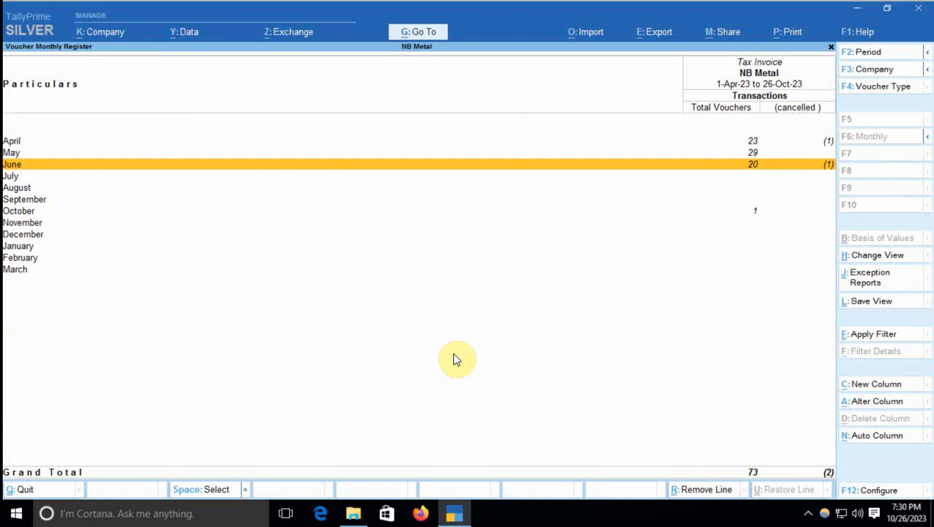
key("Escape")
key("Escape")
key("Escape")
key("Escape")
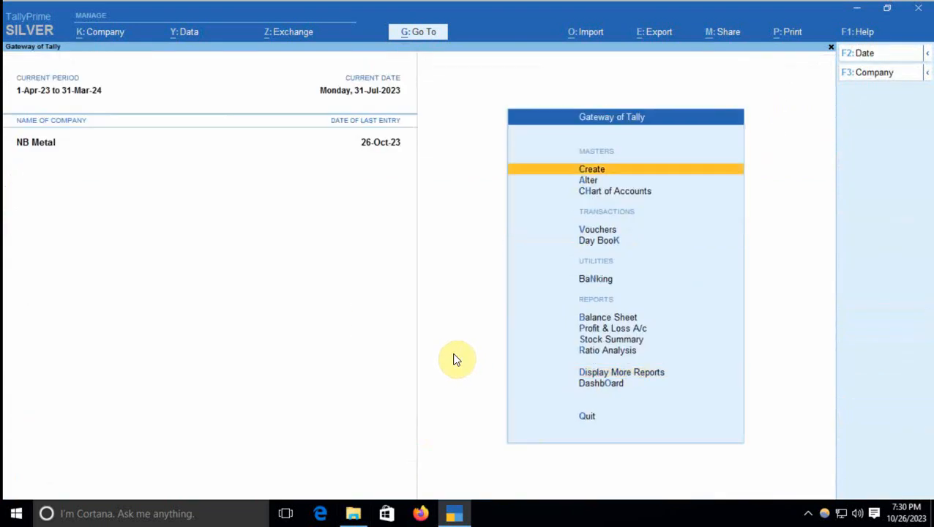
- Open the GSTR-3B report from the statutory GST reports
key("d")
key("o")
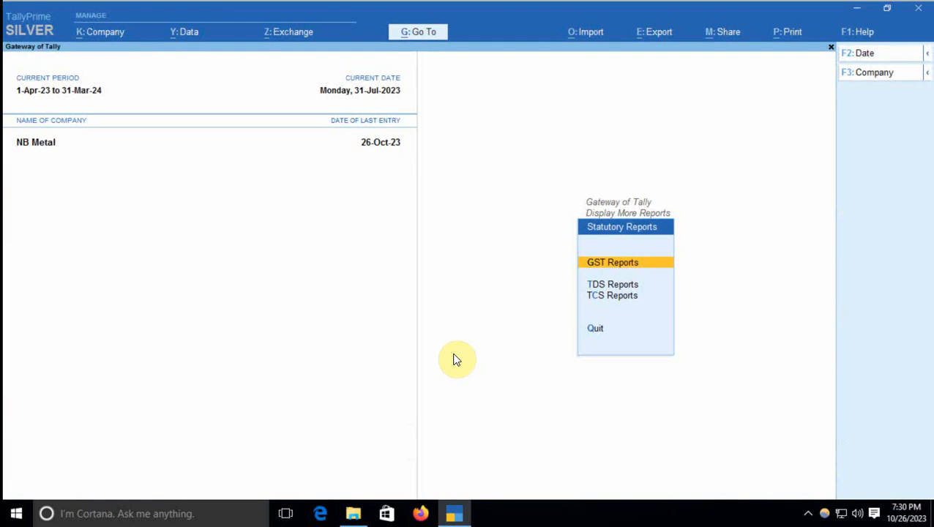
key("g")
key("Down")
key("Down")
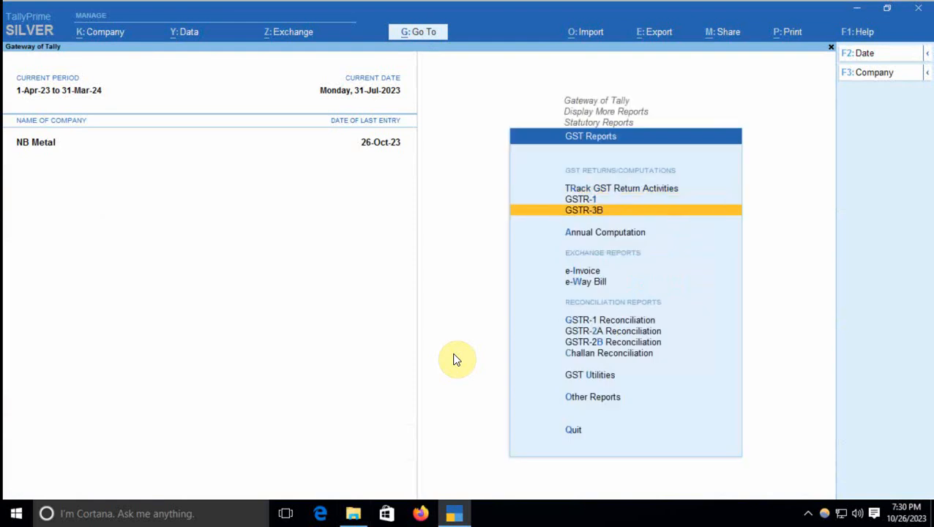
left_click(453, 354)
key("Return")
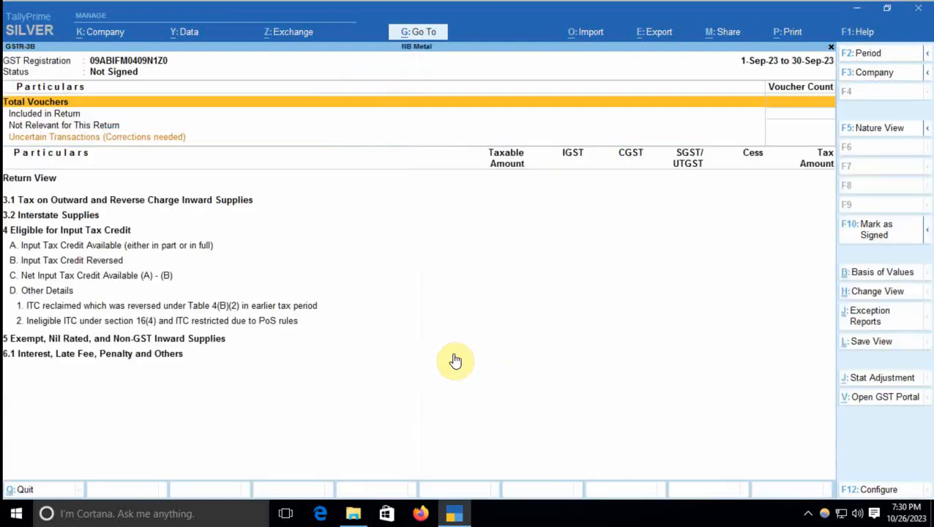
- Set the GSTR-3B report period to 1-7-2023 through 30-9-2023
key("F2")
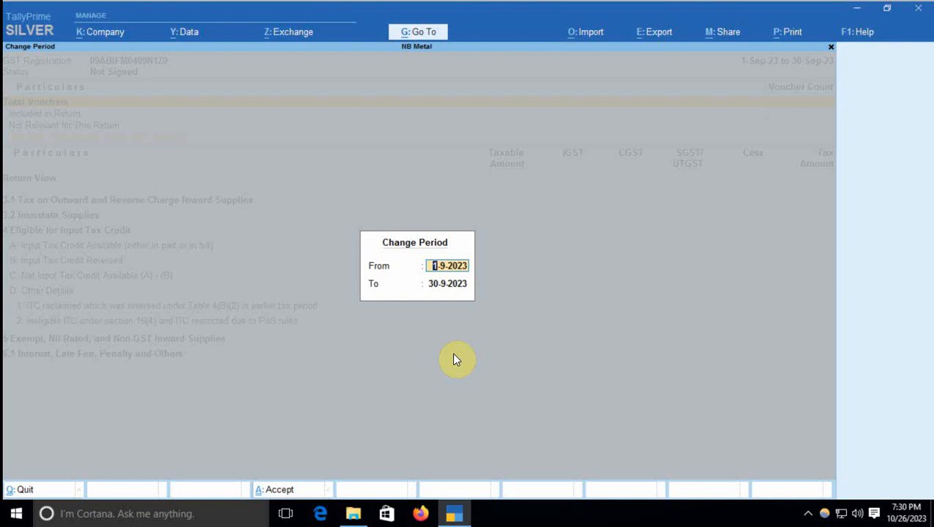
type("1-7-2023")
key("Return")
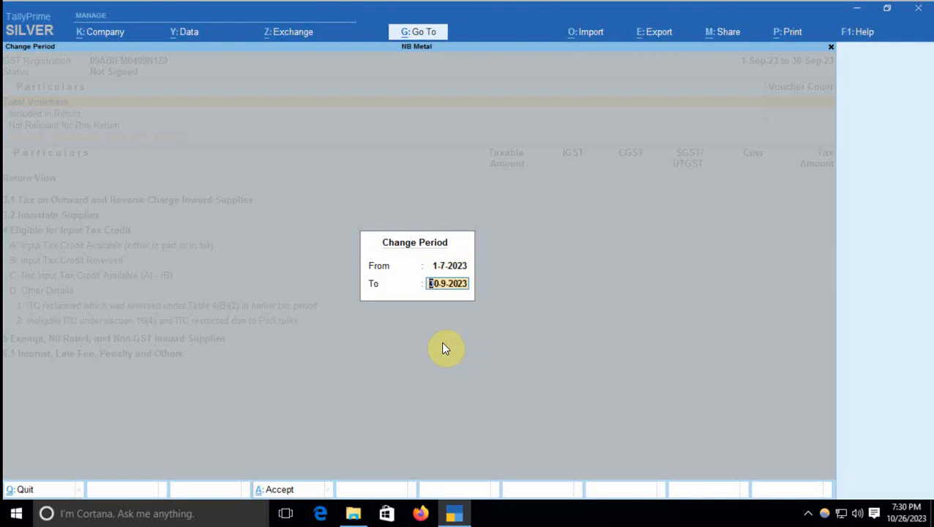
key("Return")
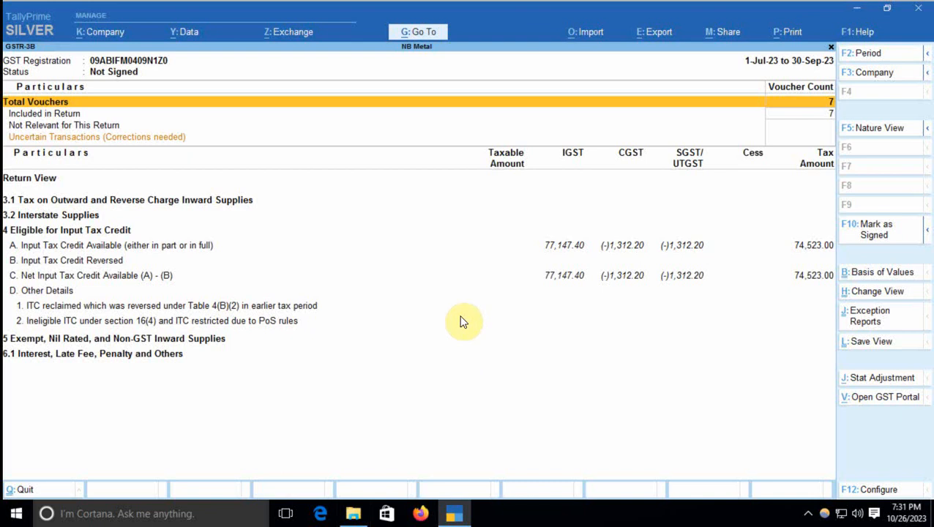
- Start a GST Returns export of GSTR-3B for the Uttar Pradesh Registration, Jul-23
left_click(654, 33)
key("Down")
key("Down")
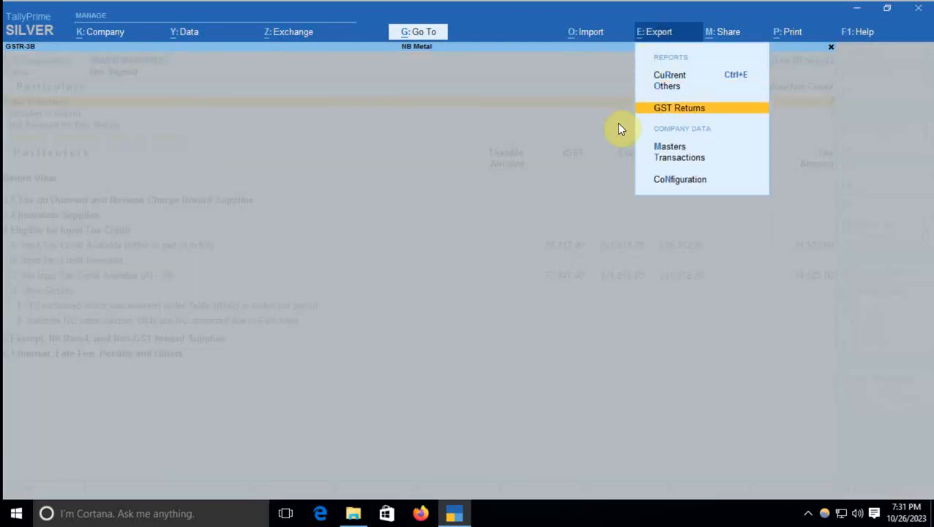
key("Return")
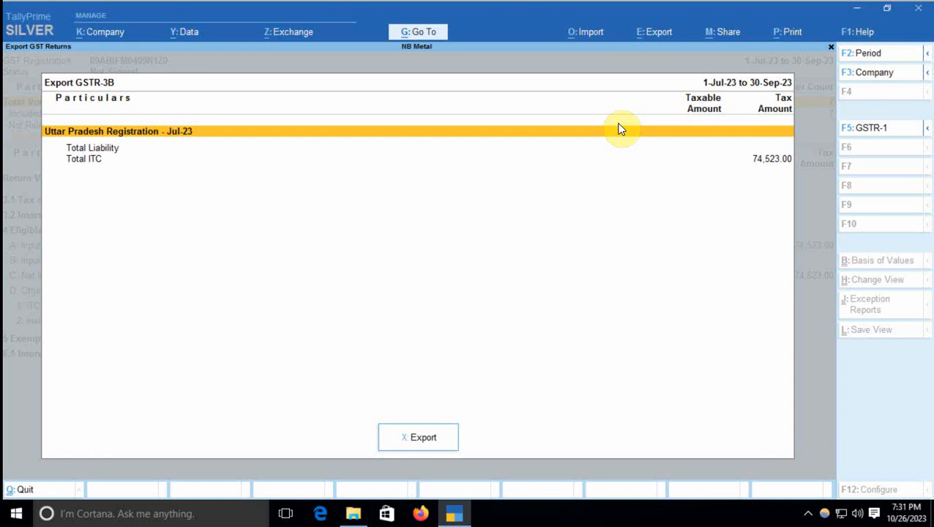
left_click(418, 437)
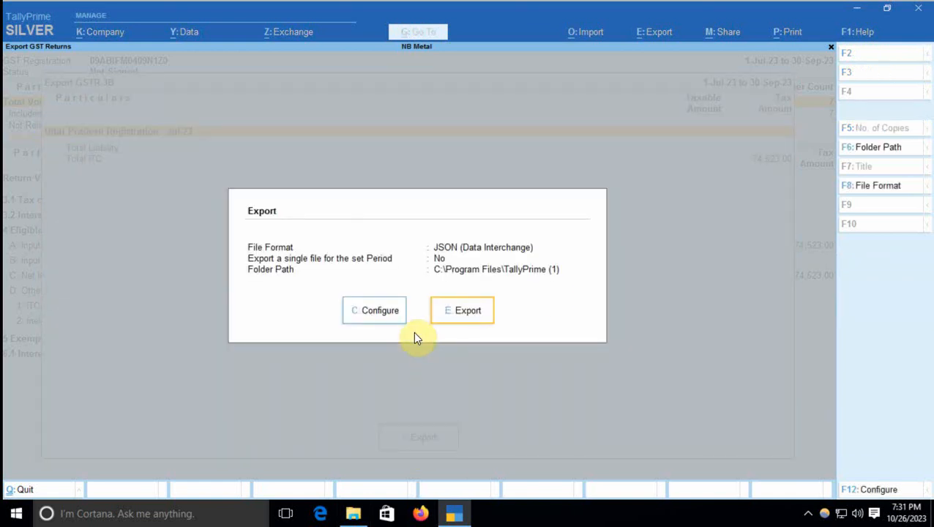
- Review the file format, template and single-file options in the GSTR-3B export configuration, and return to the Gateway of Tally
key("c")
key("Down")
key("Down")
key("Down")
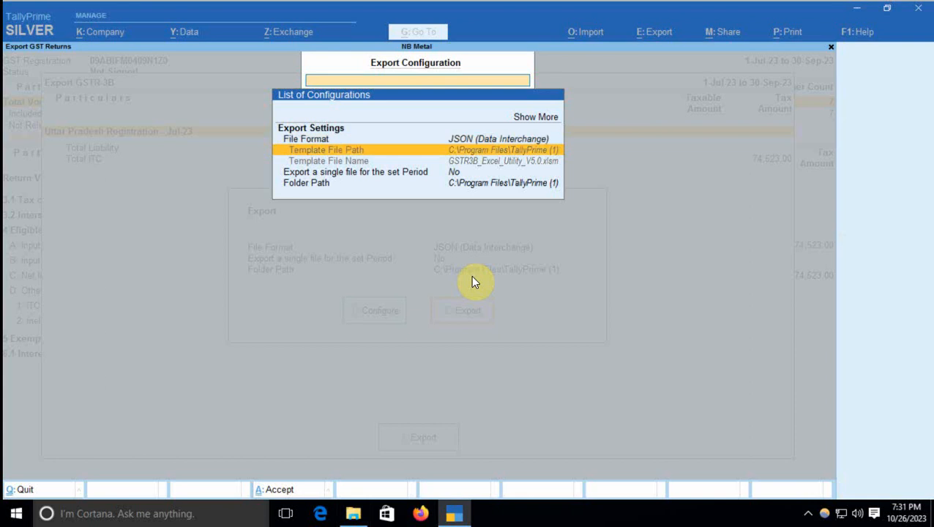
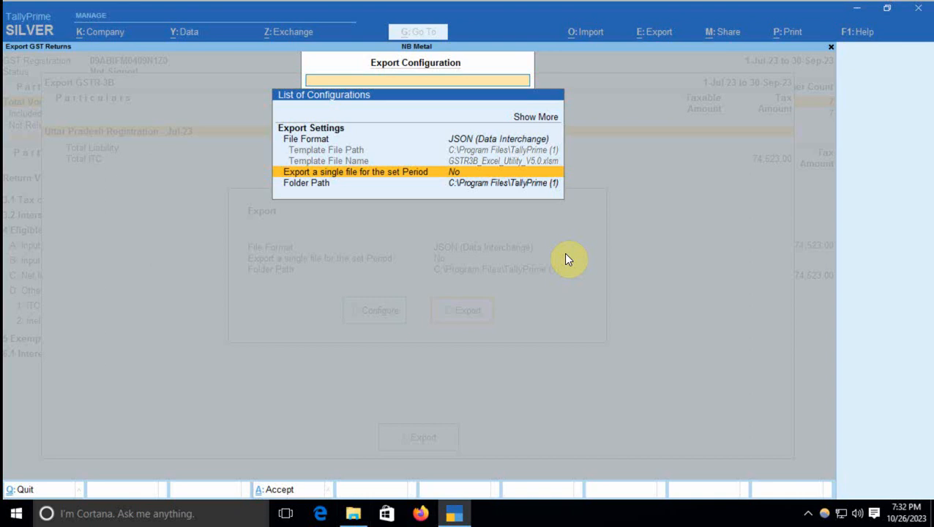
key("Escape")
key("Escape")
key("Escape")
key("Escape")
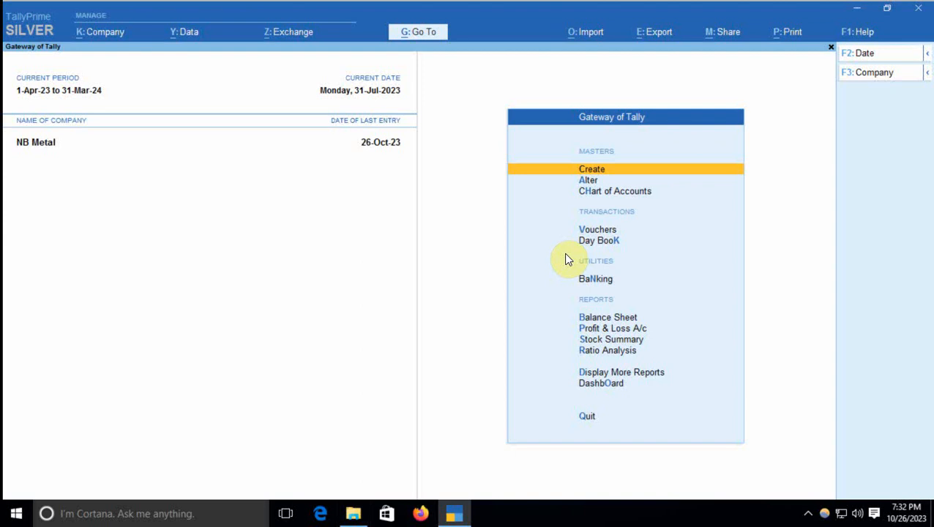
- Open the GSTR-3B report from the statutory GST reports
key("d")
key("o")
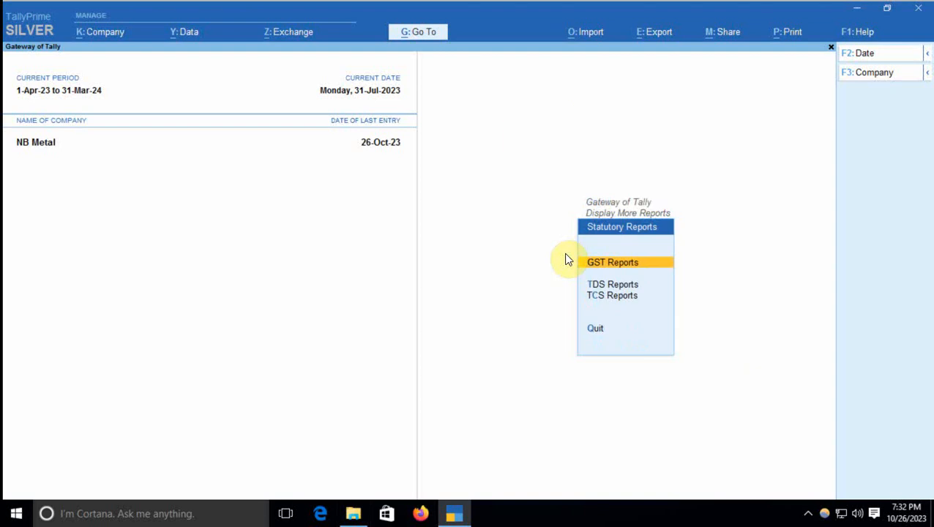
key("Return")
key("Down")
key("Down")
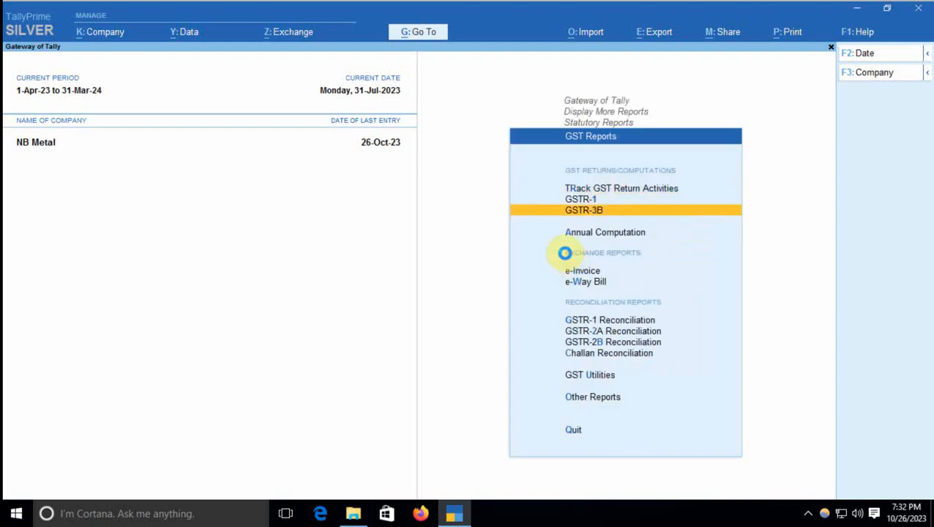
key("Return")
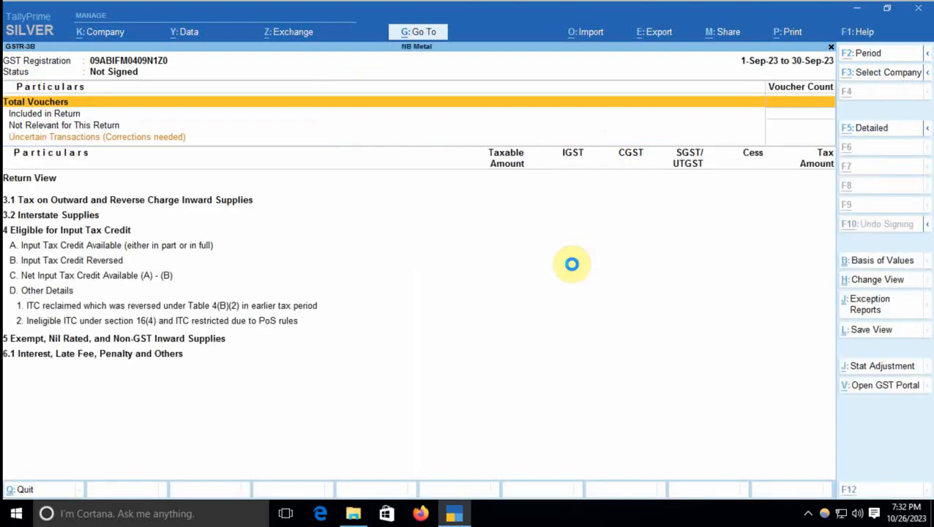
- Set the GSTR-3B report period to 1-4-2023 through 30-9-2023
key("alt+F2")
type("1-")
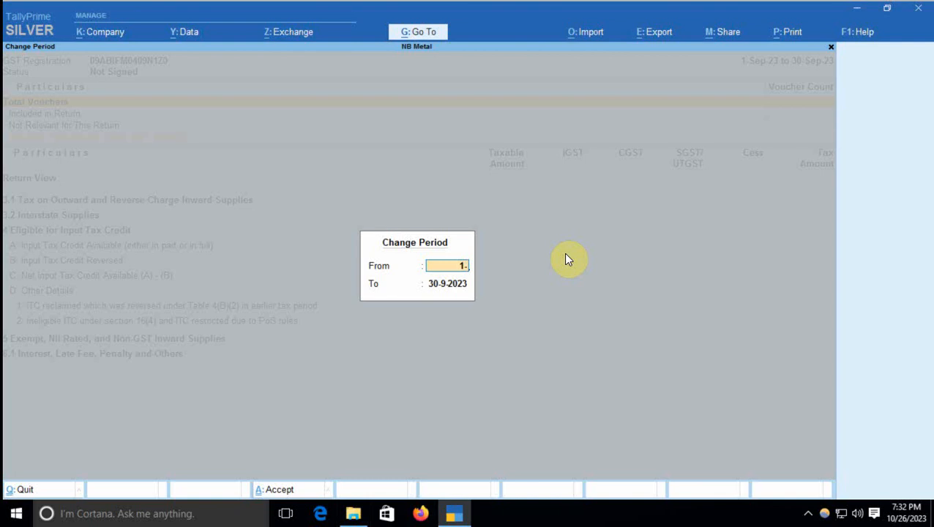
type("4")
key("Return")
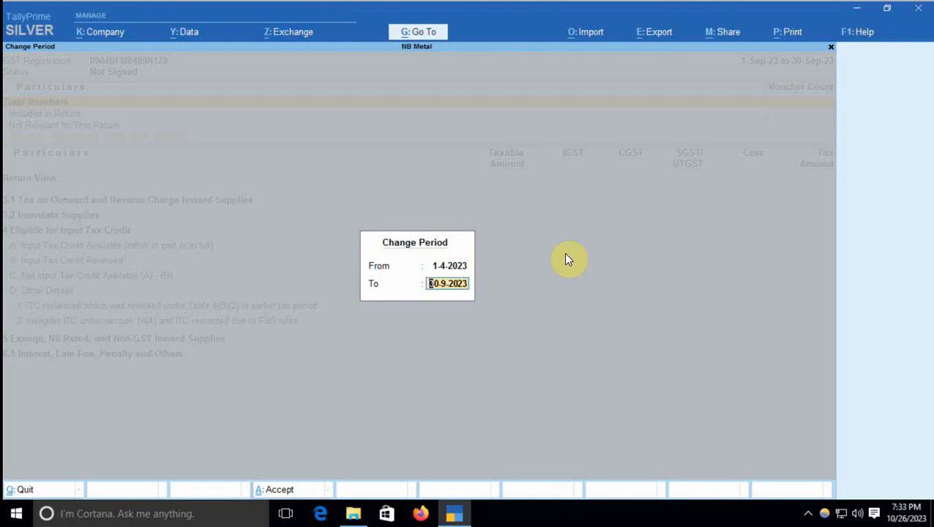
key("Return")
- Drill into Input Tax Credit Available and open the voucher register for All other Input Tax Credit
key("Down")
key("Down")
key("Down")
key("Down")
key("Down")
key("Down")
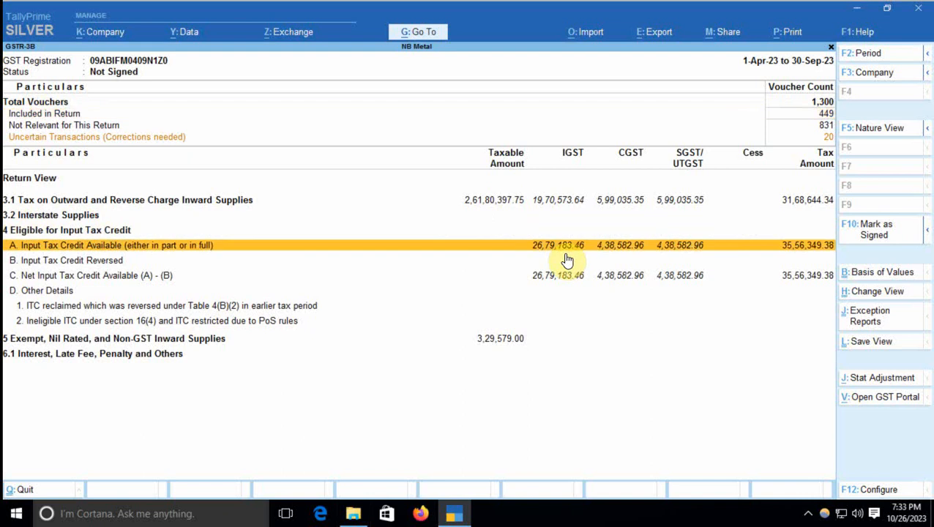
key("Return")
key("Down")
key("Down")
key("Down")
key("Down")
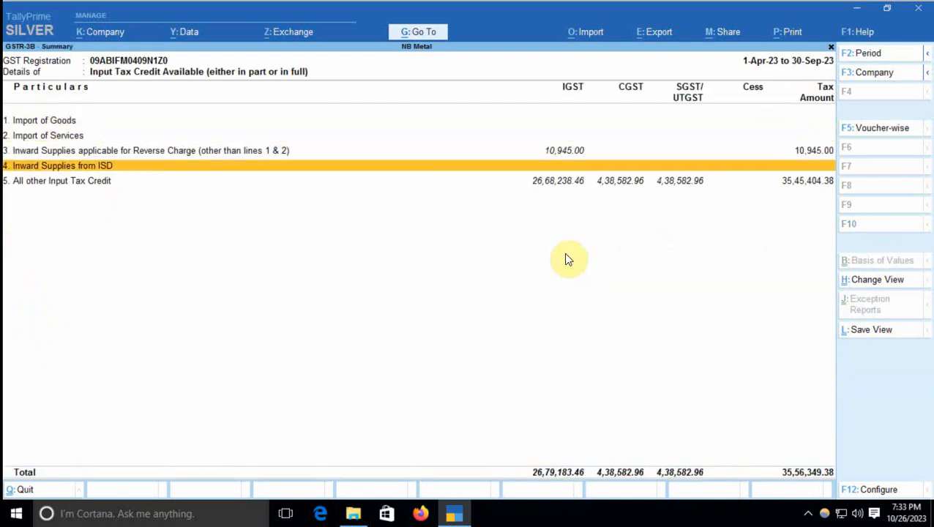
key("Return")
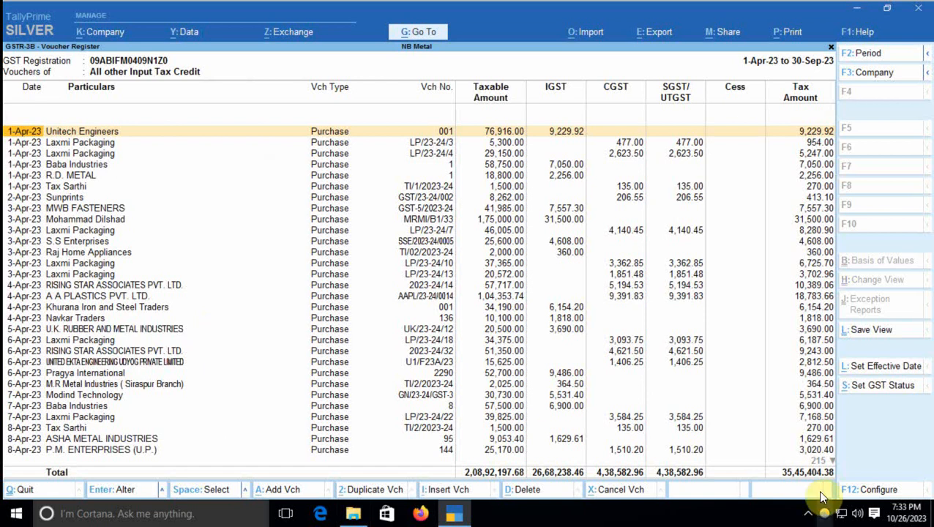
- Set Show Party GSTIN/UIN to Yes in the voucher register configuration and return to the Gateway of Tally
left_click(858, 490)
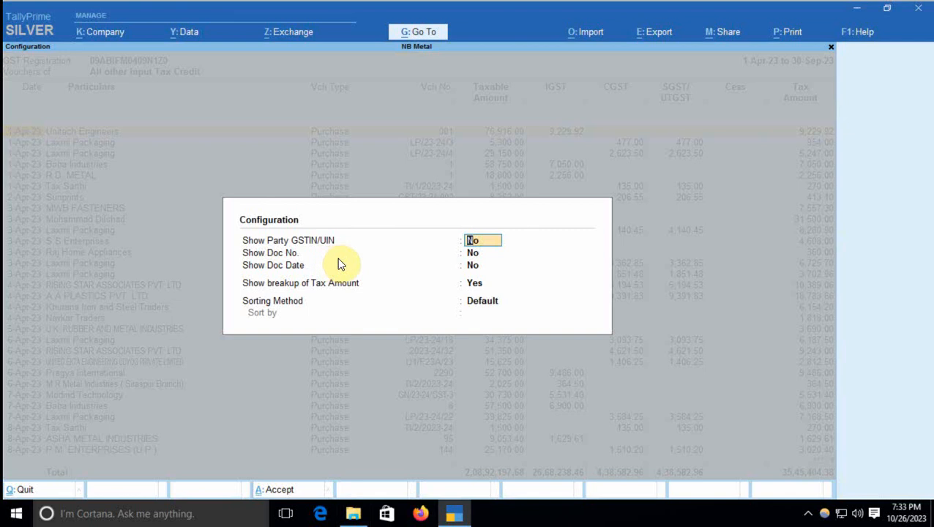
key("y")
key("ctrl+a")
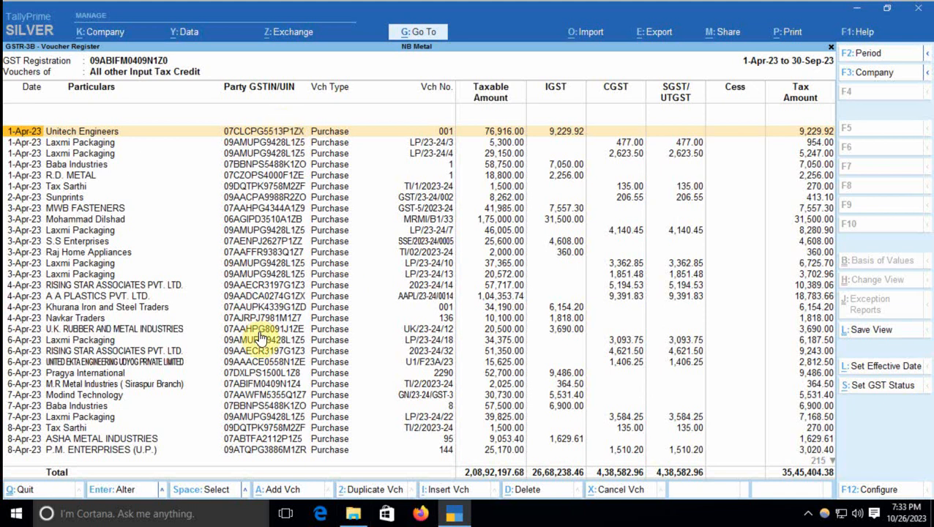
key("Escape")
key("Escape")
key("Escape")
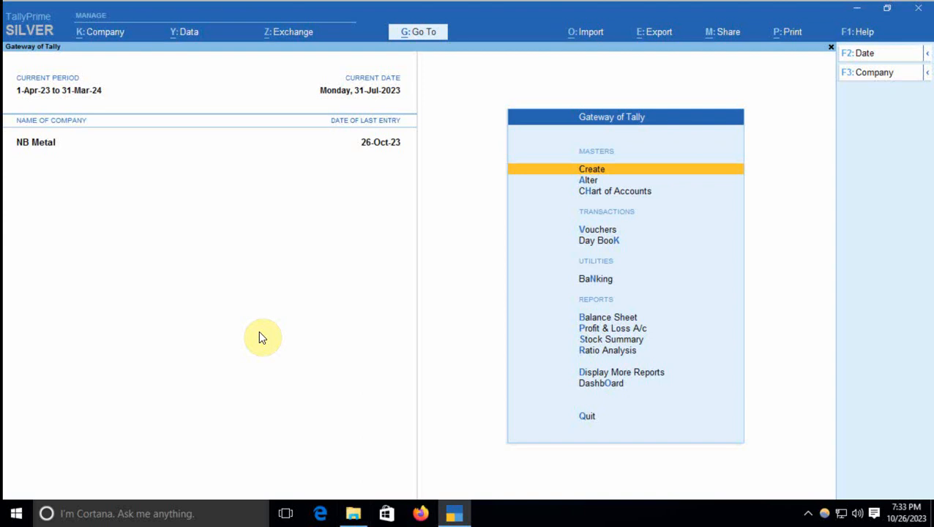
- Open the GSTR-1 report from the statutory GST reports
key("d")
key("o")
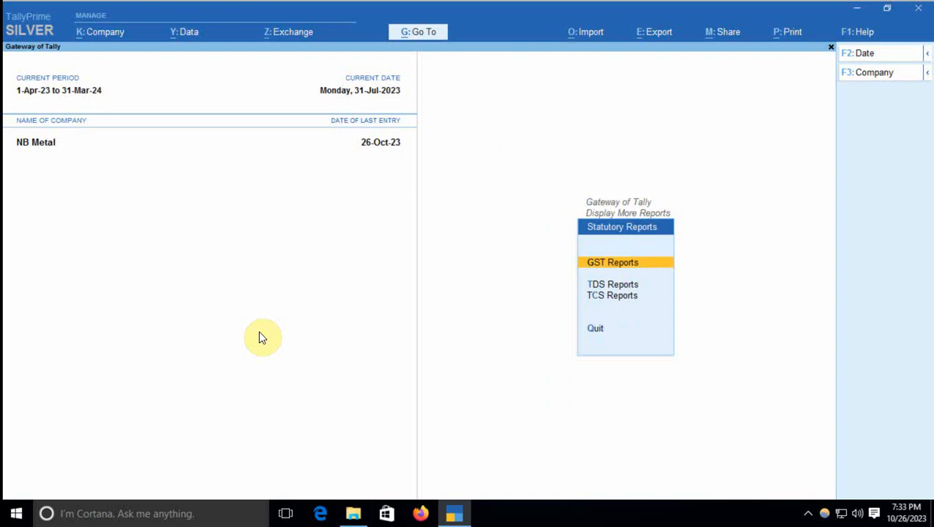
key("g")
key("Down")
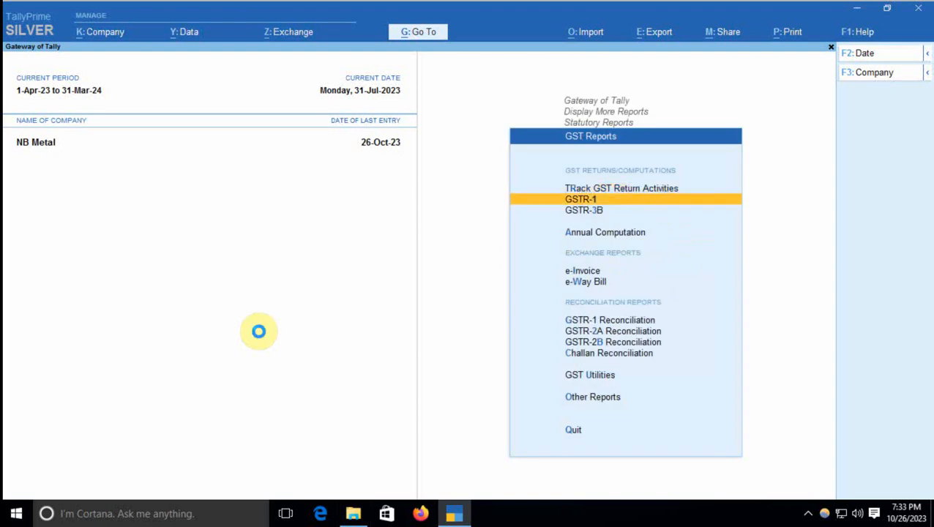
key("Return")
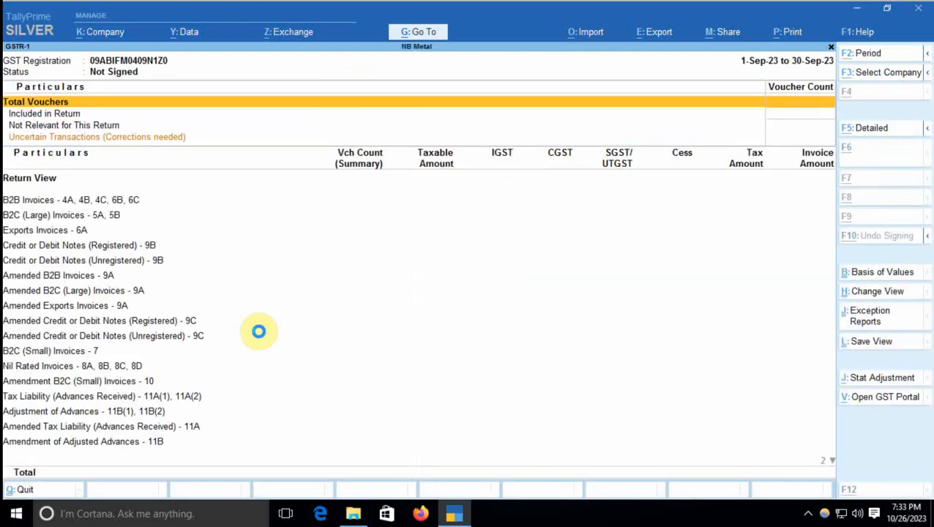
- Set the GSTR-1 report period to 1-4-2023 through 30-9-2023
key("alt+F2")
type("1-4-2023")
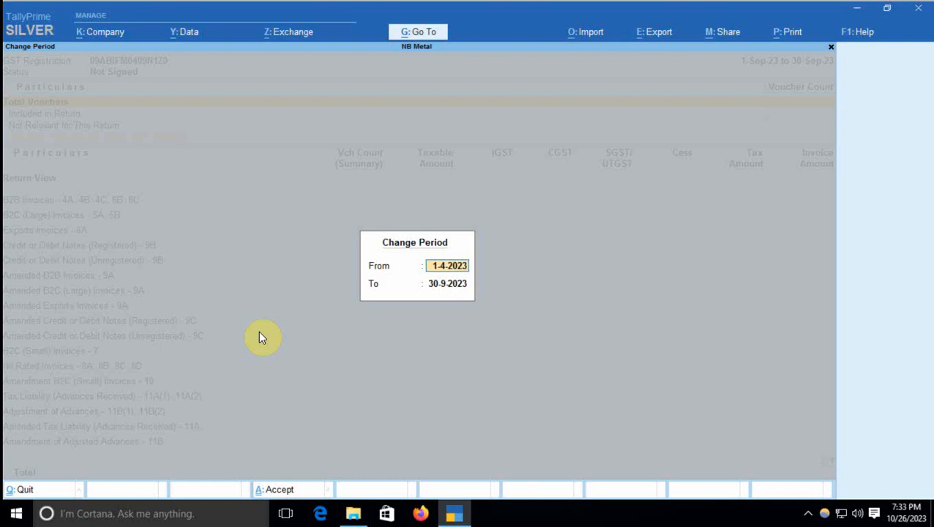
key("Return")
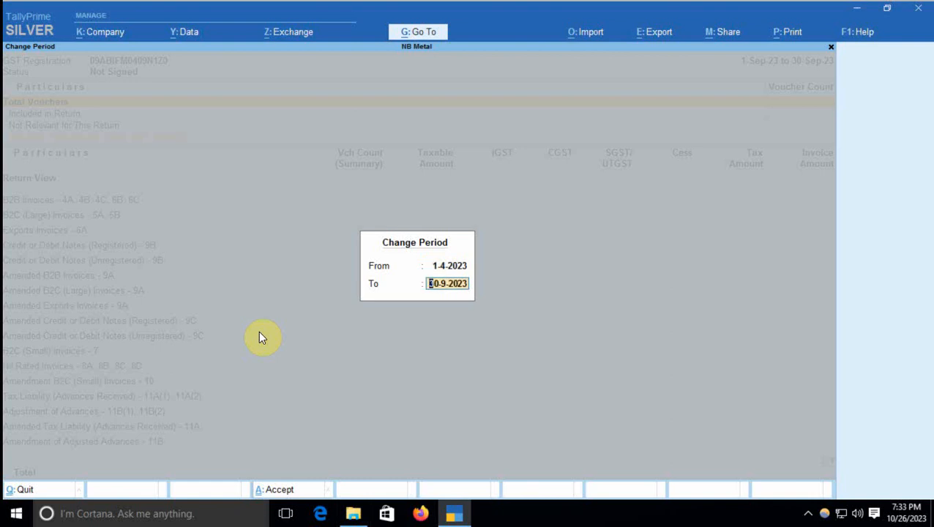
key("Return")
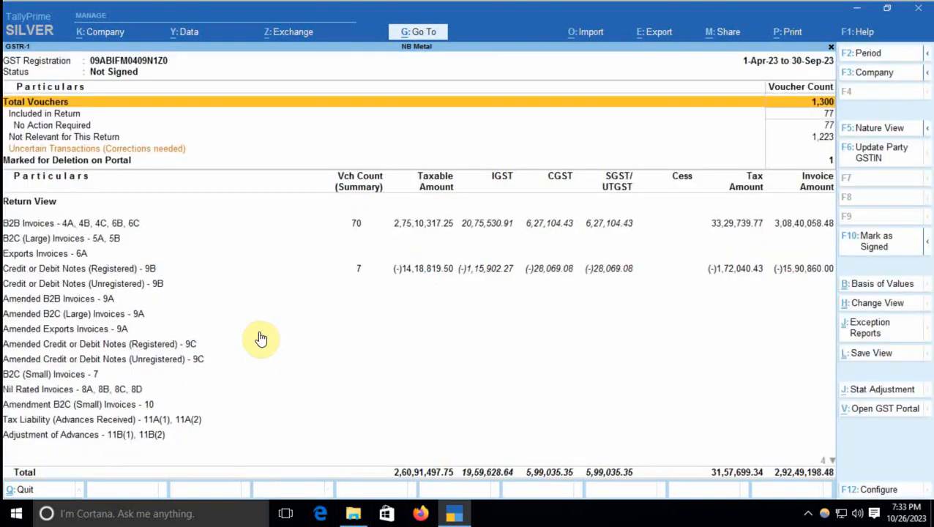
- Open the Document Summary - 13 section of GSTR-1 and drill into the Apr-23 documents
key("Down")
key("Down")
key("Down")
key("Down")
key("Down")
key("Down")
key("Down")
key("Down")
key("Down")
key("Down")
key("Down")
key("Down")
key("Down")
key("Down")
key("Down")
key("Down")
key("Down")
key("Down")
key("Down")
key("Down")
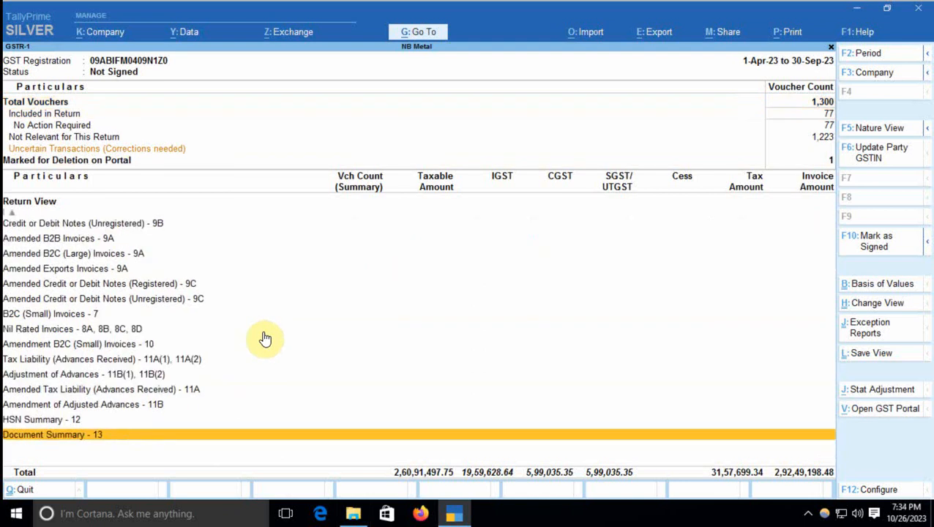
key("Up")
key("Down")
key("Return")
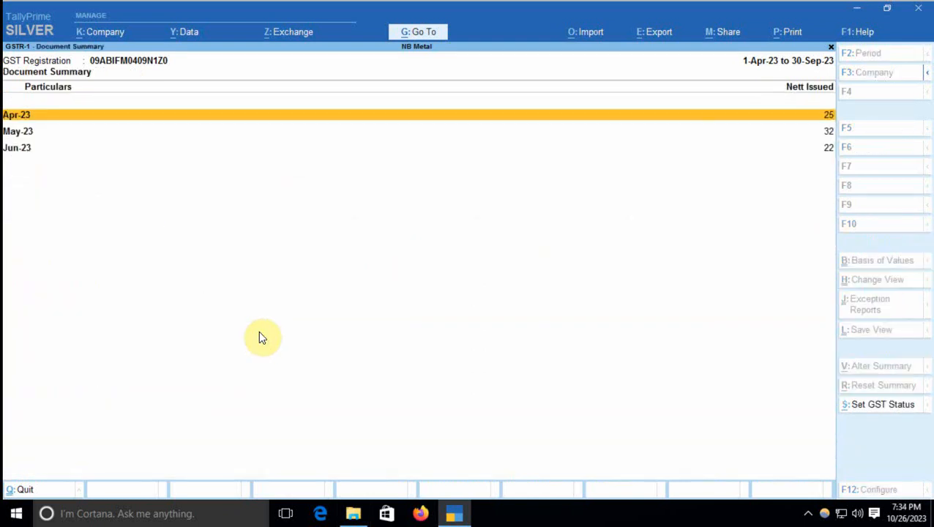
key("Return")
key("Down")
key("Up")
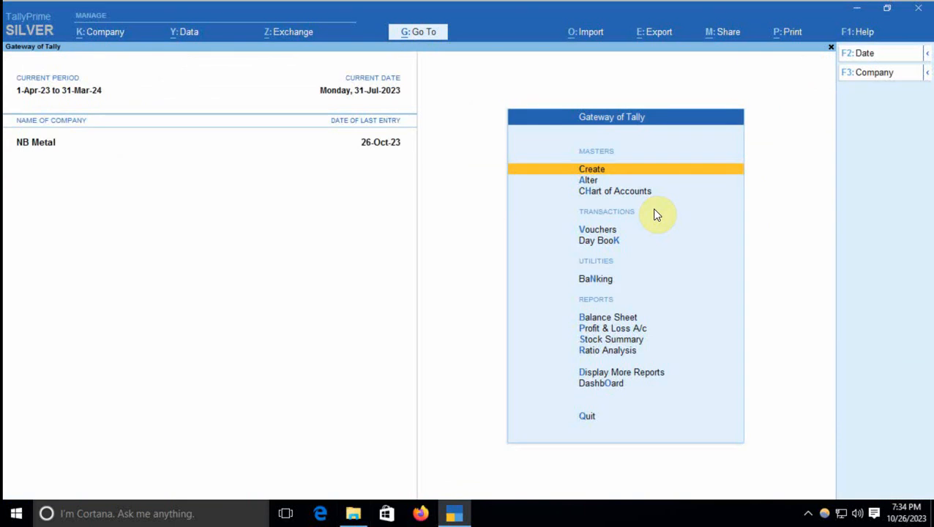
key("d")
key("Escape")
key("d")
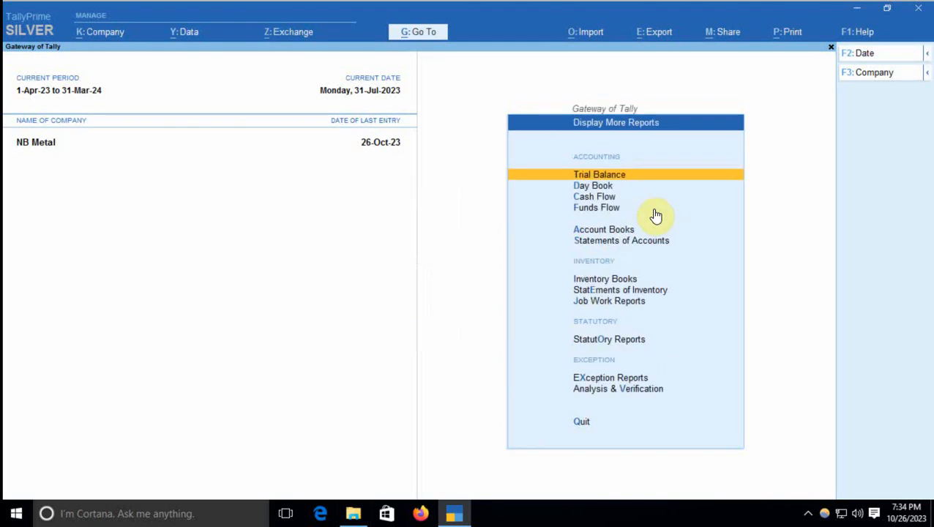
key("Escape")
key("Escape")
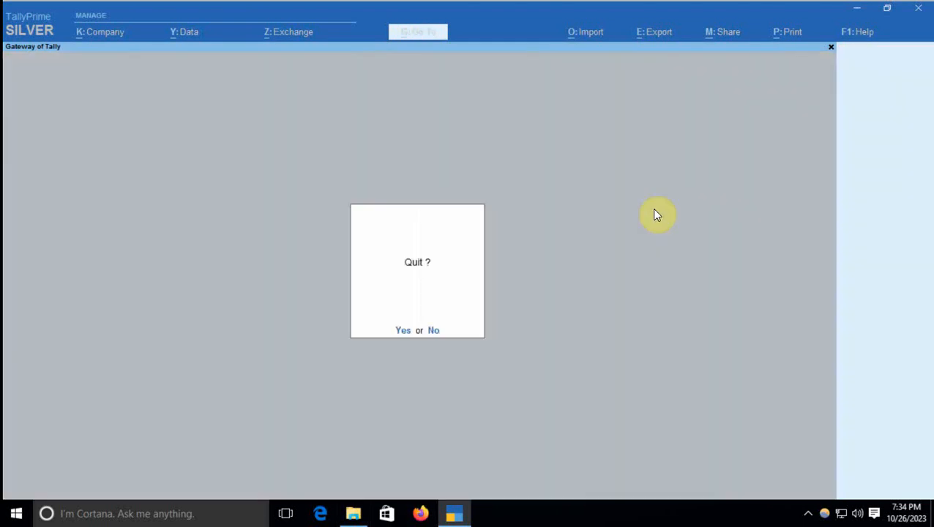
key("n")
- View the GSTR-3B report from the statutory GST reports and close it
key("d")
key("o")
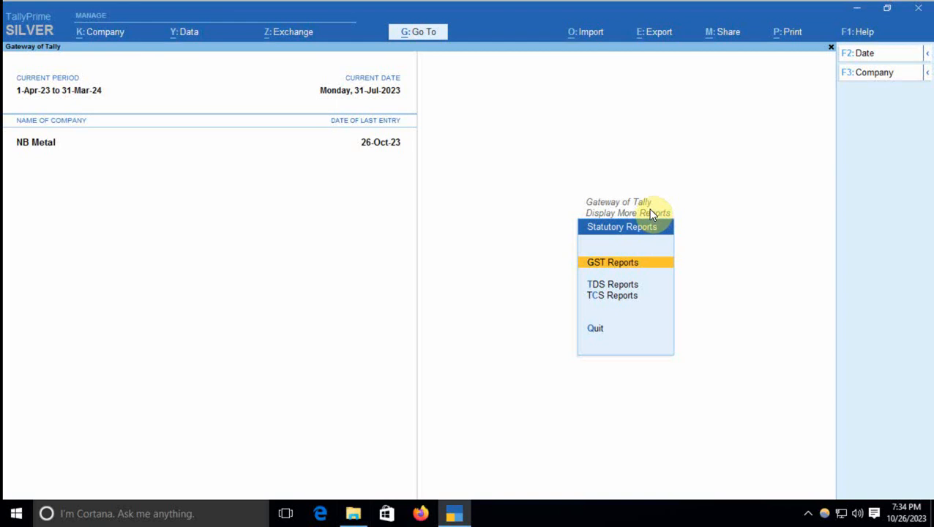
key("g")
left_click(654, 209)
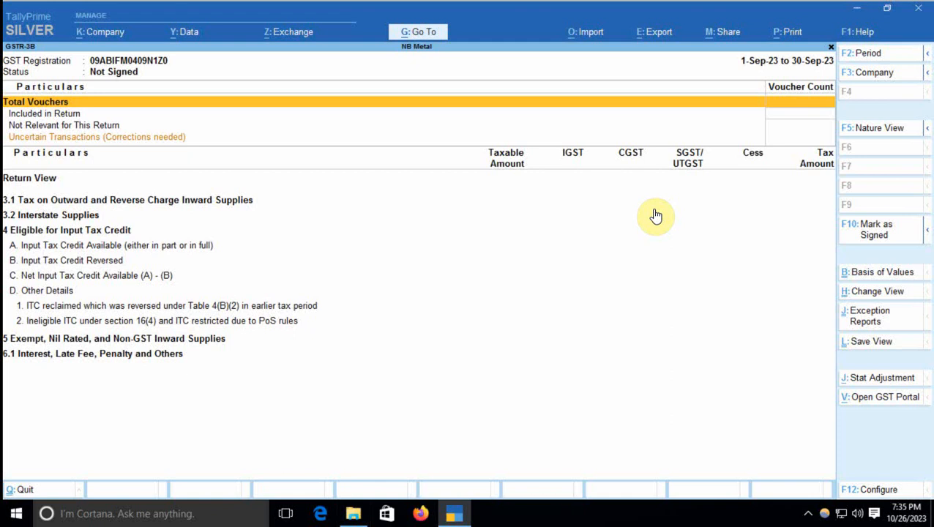
key("Escape")
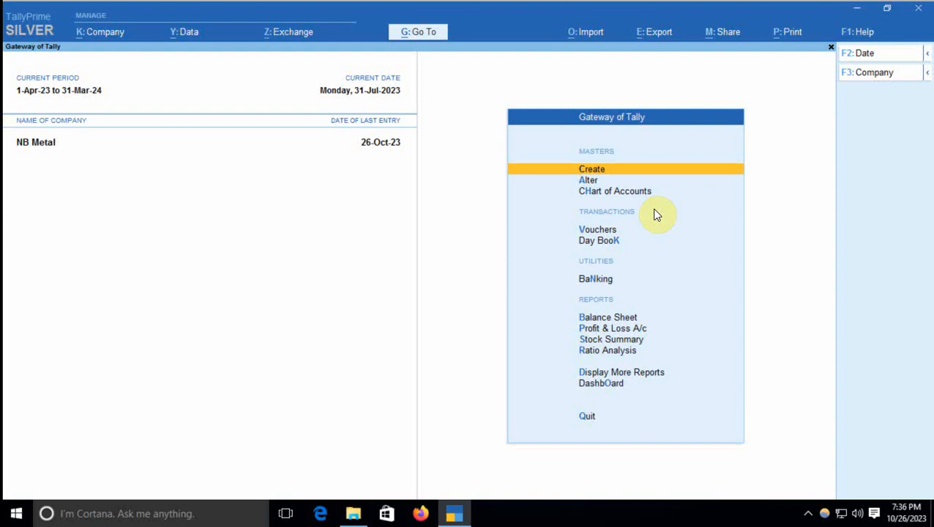
- Open the company features for NB Metal and go through the accounting, inventory and GST options into the GST registration details
key("F11")
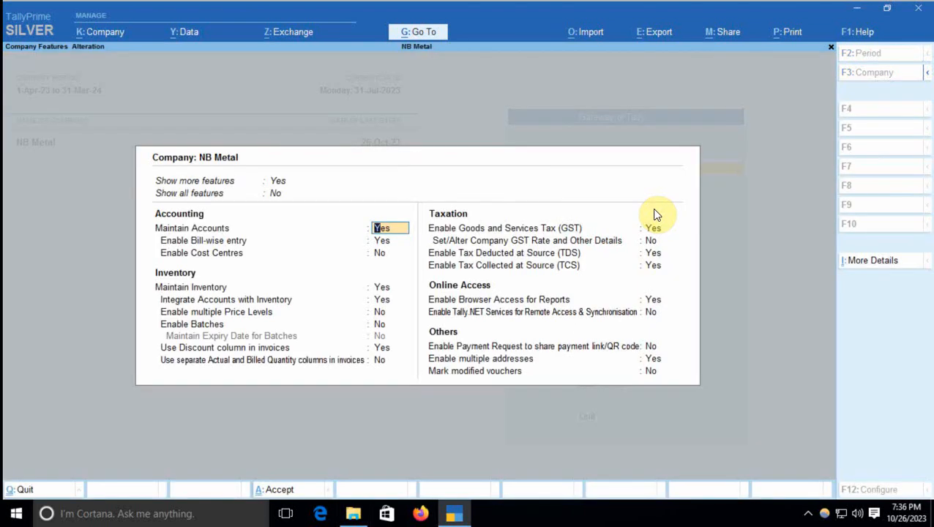
key("Return")
key("Return")
key("Return")
key("Return")
key("Return")
key("Return")
key("Return")
key("Return")
key("Return")
key("Return")
key("Return")
key("Return")
key("Return")
key("Return")
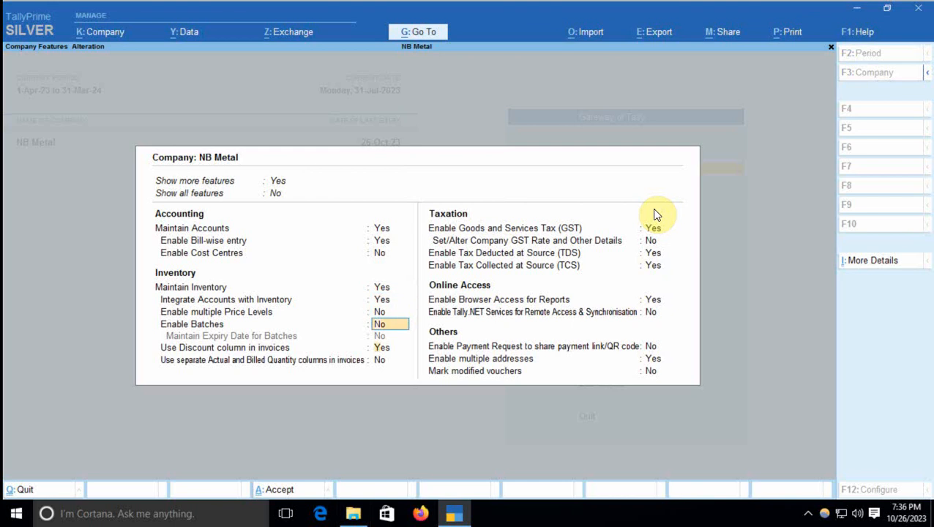
key("Return")
key("Return")
key("Return")
key("Return")
key("Return")
key("Return")
key("Return")
key("Return")
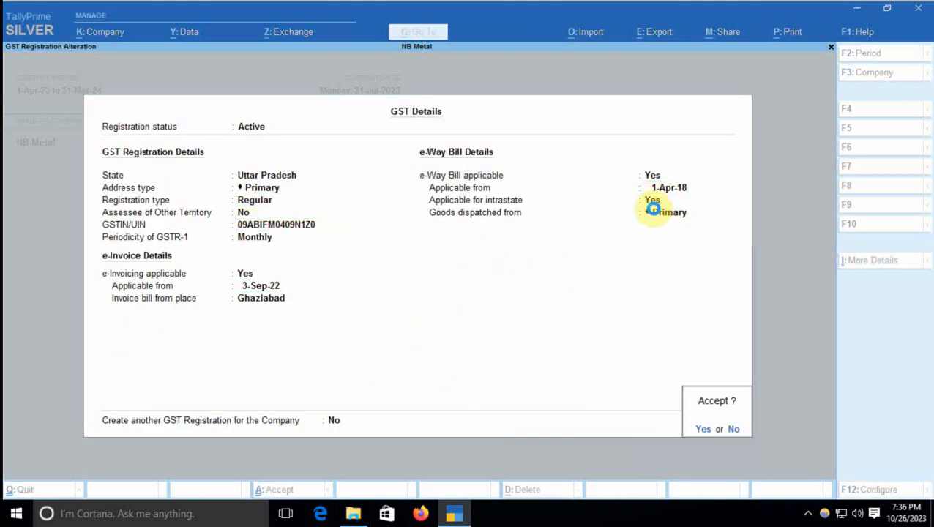
- Accept the GST registration details and continue through the company's TDS and TCS taxation features
key("Return")
key("Return")
key("Return")
key("Return")
key("Return")
key("Return")
key("Return")
key("Return")
key("Return")
key("Return")
key("Return")
key("Return")
key("Return")
key("Return")
key("Return")
key("Return")
key("Return")
key("Return")
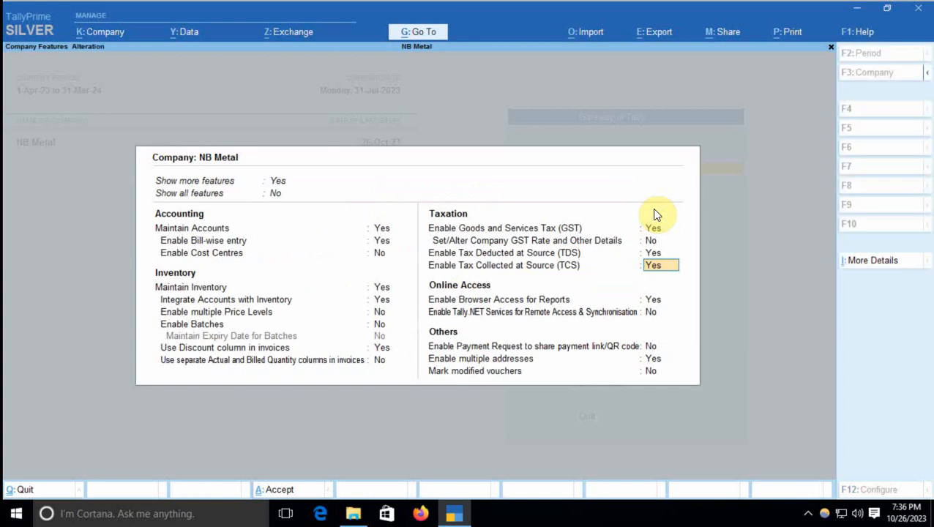
- Set Enable Payment Request to share payment link/QR code to Yes and bring up the merchant profile details
key("Return")
key("Return")
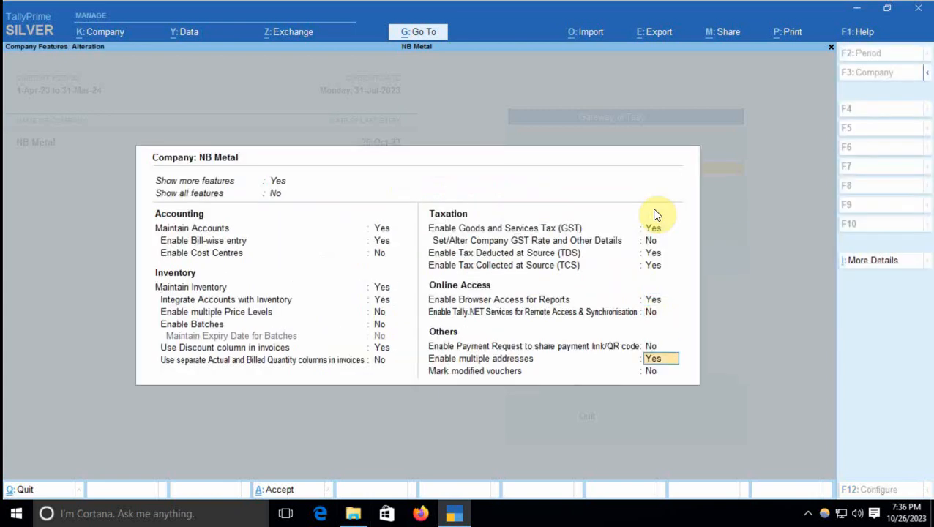
key("Up")
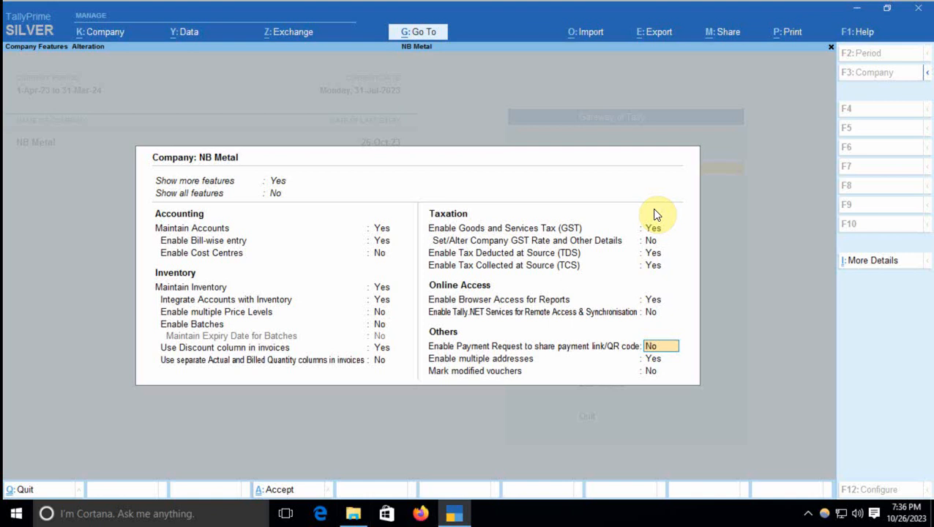
type("y")
key("Return")
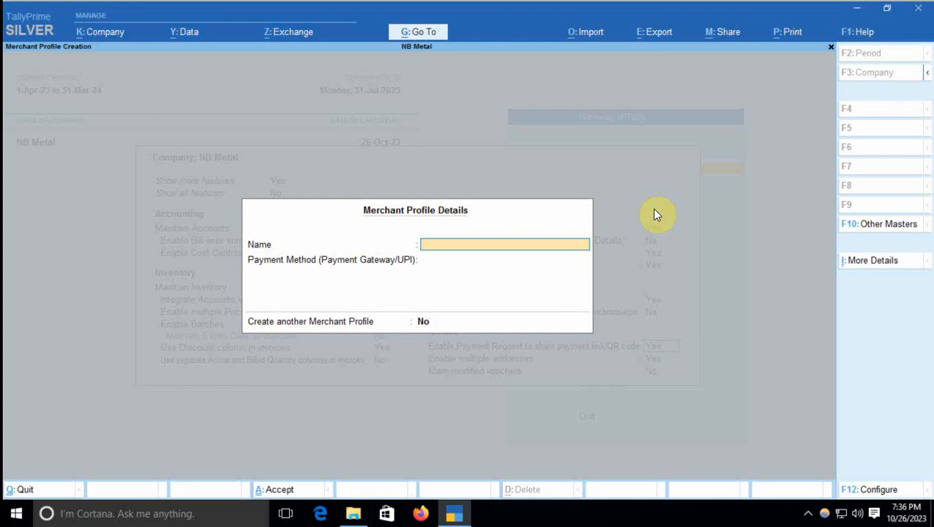
- Name the merchant profile NB Metal
type("Up")
key("BackSpace")
key("BackSpace")
type("UP")
key("BackSpace")
key("BackSpace")
key("BackSpace")
type("NB m")
key("BackSpace")
type("Metal")
key("Return")
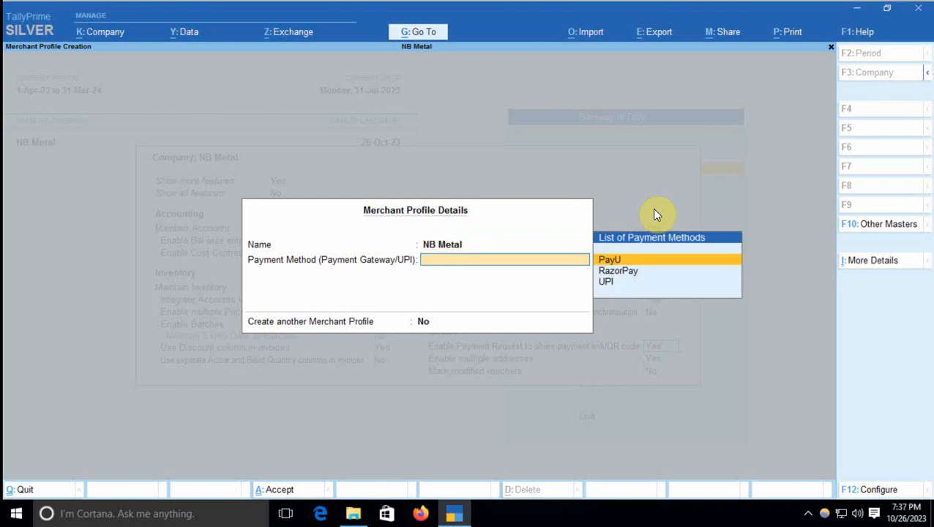
- Set the merchant profile's payment method to UPI
key("BackSpace")
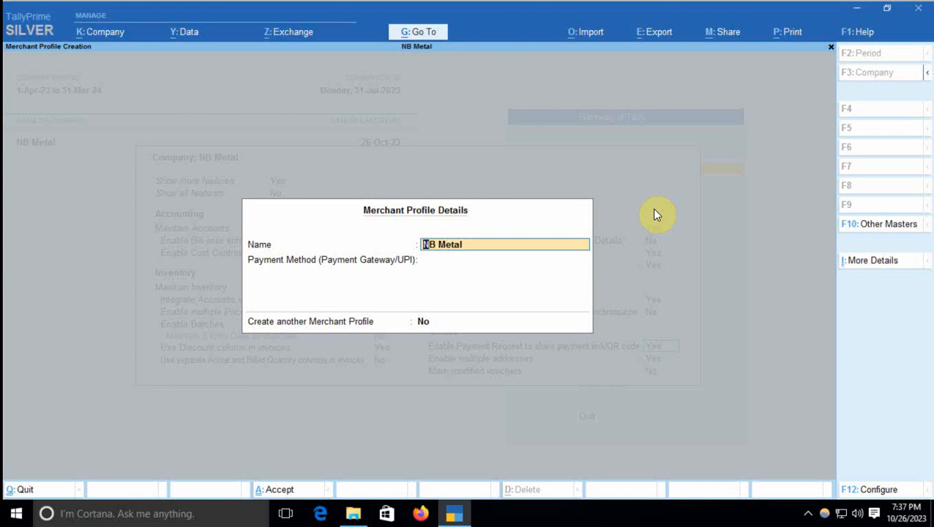
key("Return")
key("Down")
key("Down")
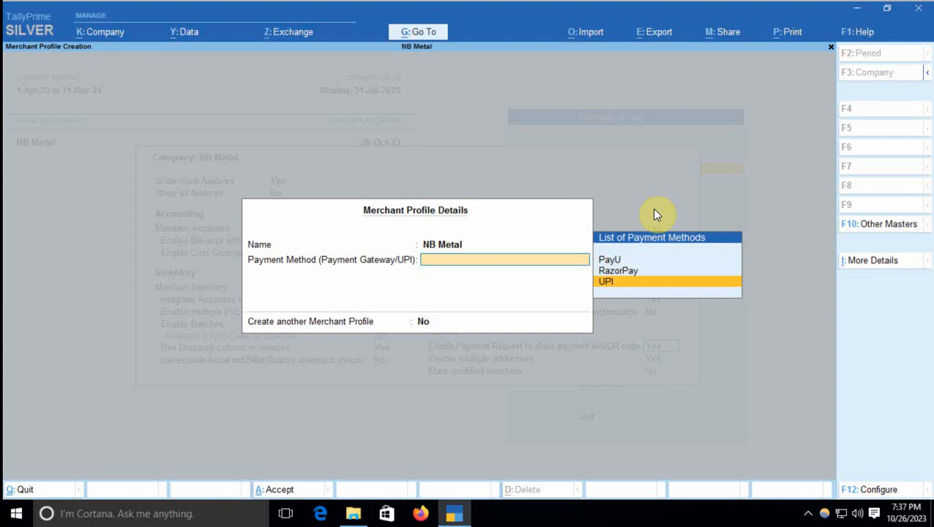
key("Return")
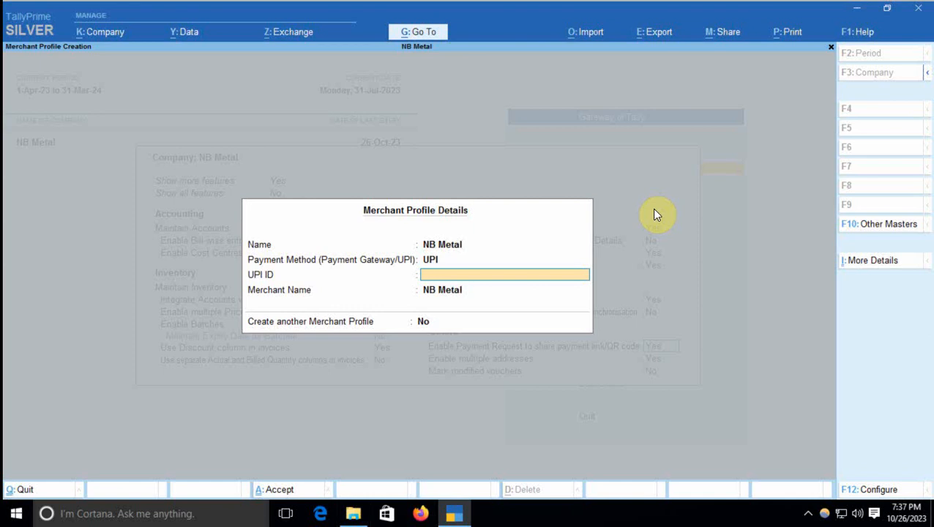
- Enter the merchant's UPI ID, keep NB Metal as merchant name, and save the profile together with the company features
key("ctrl+v")
type("@upi")
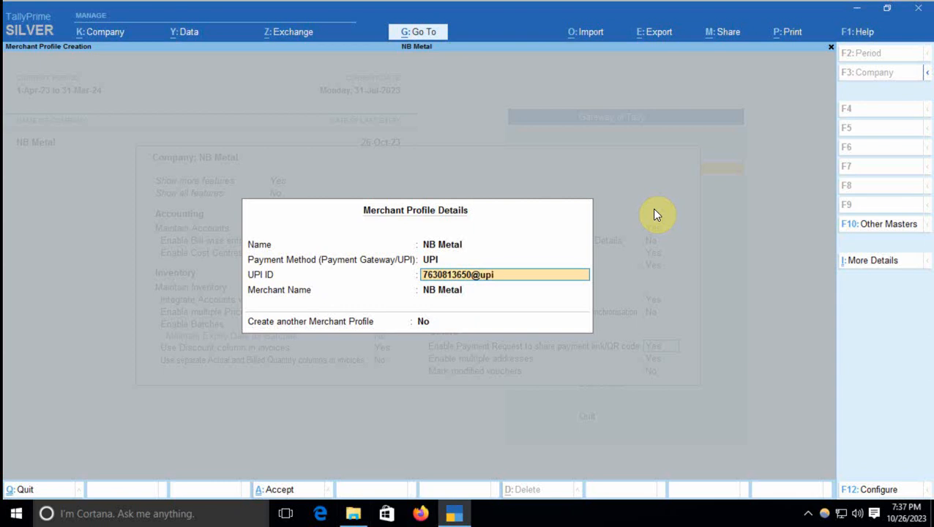
key("Return")
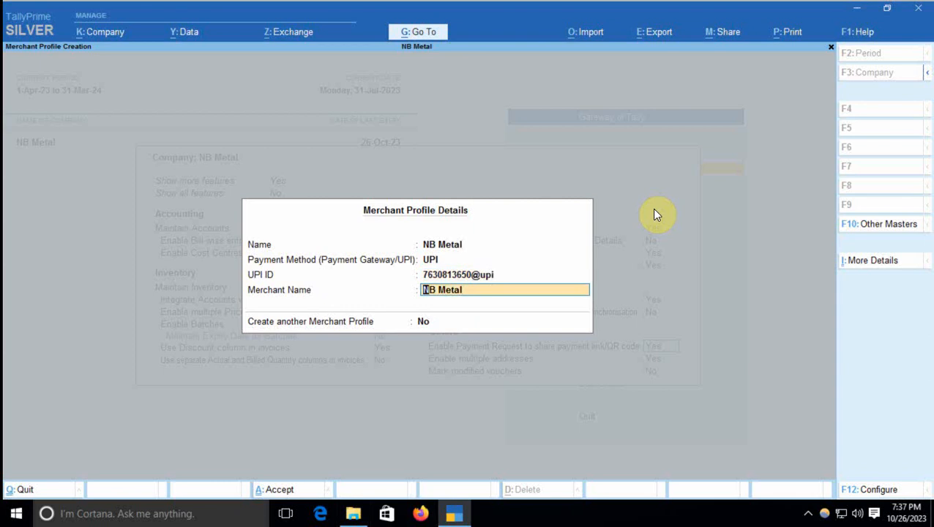
key("Return")
key("Return")
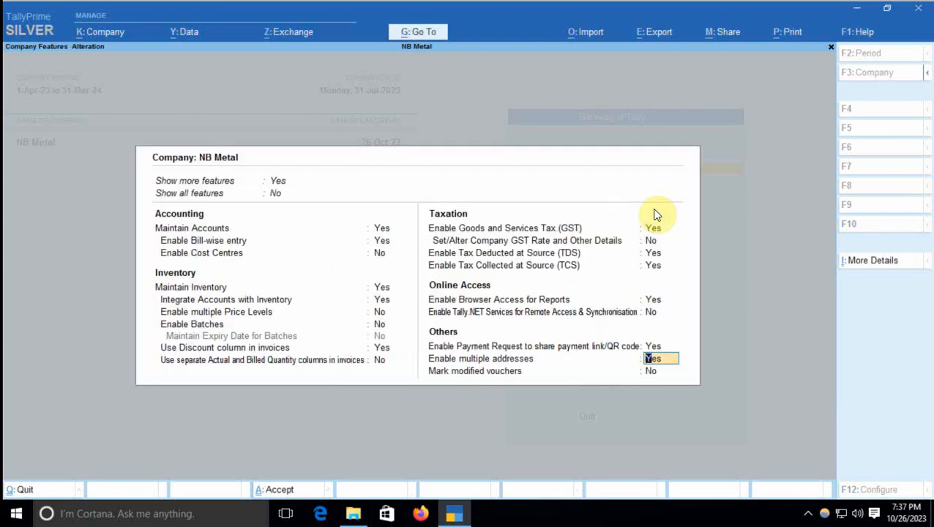
key("Return")
key("Return")
key("Return")
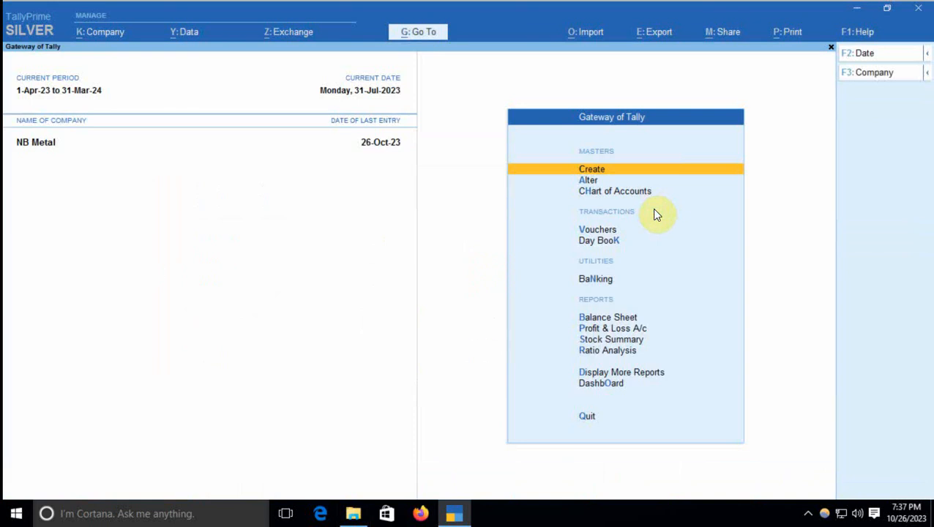
- Open the Tax Invoice voucher type for alteration
key("Escape")
key("Escape")
key("Down")
key("Return")
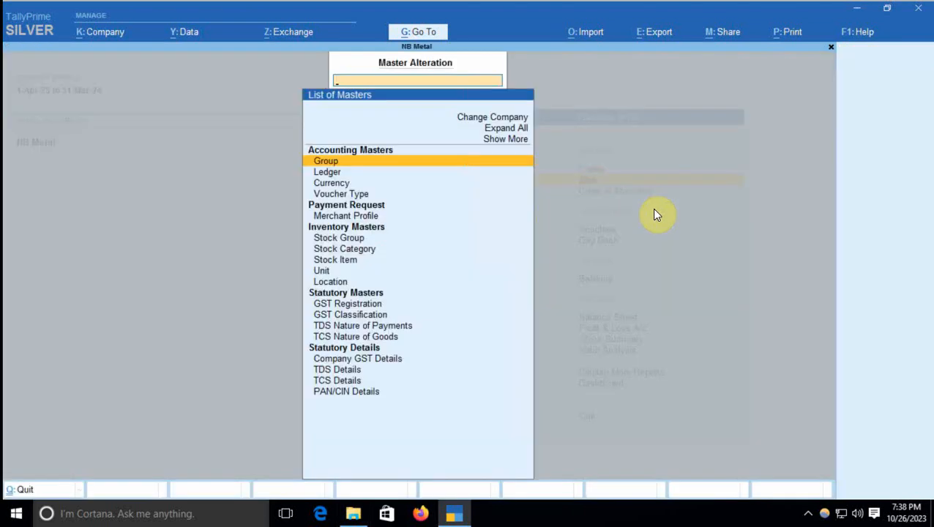
type("Vou")
key("Return")
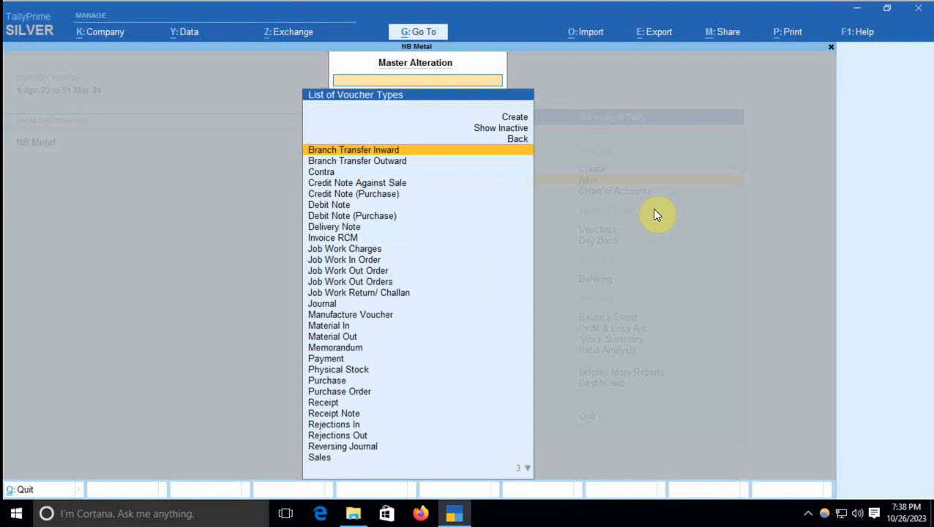
type("Tax")
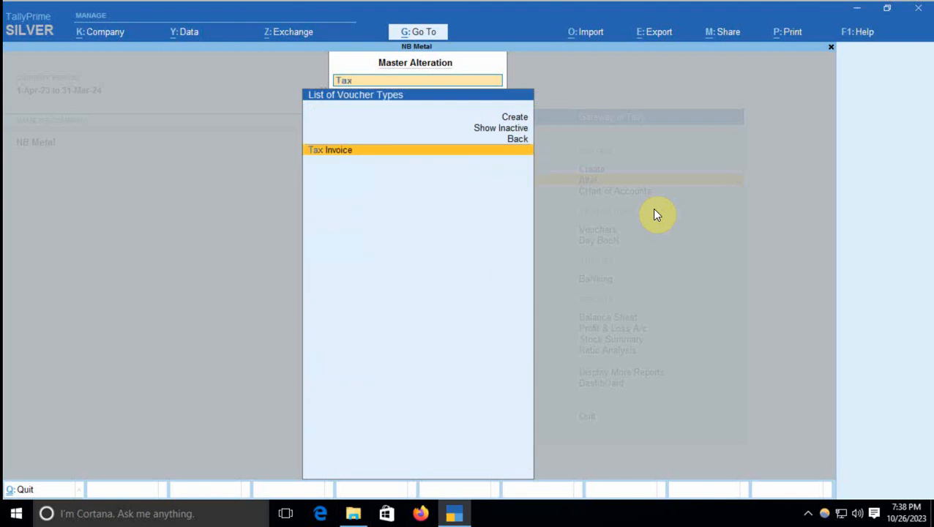
key("Return")
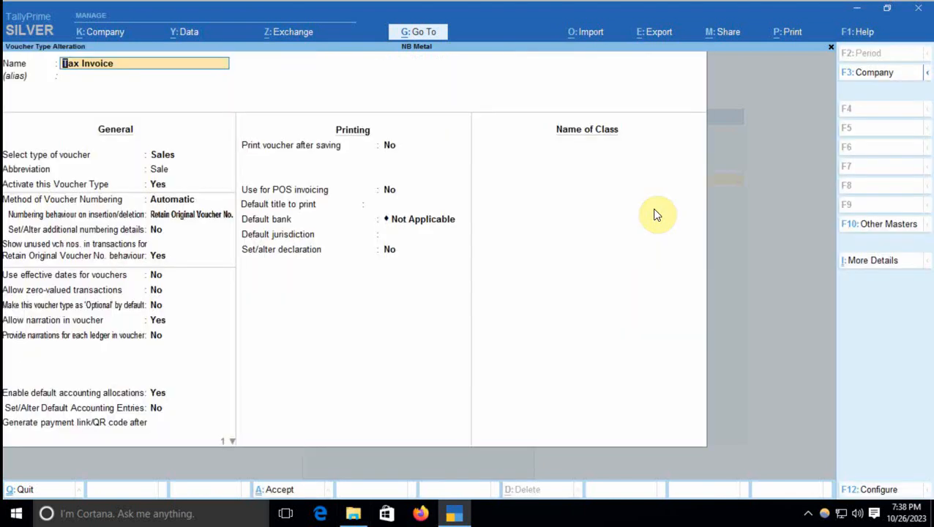
- Set Generate payment link/QR code after saving voucher to Yes for the Tax Invoice voucher type
key("Return")
key("Return")
key("Return")
key("Return")
key("Return")
key("Return")
key("Return")
key("Return")
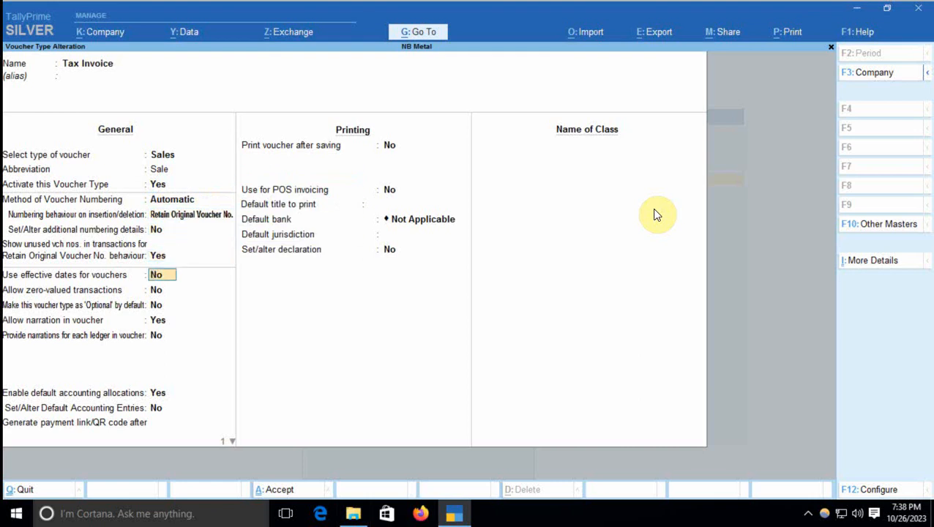
key("Return")
key("Return")
key("Return")
key("Return")
key("Return")
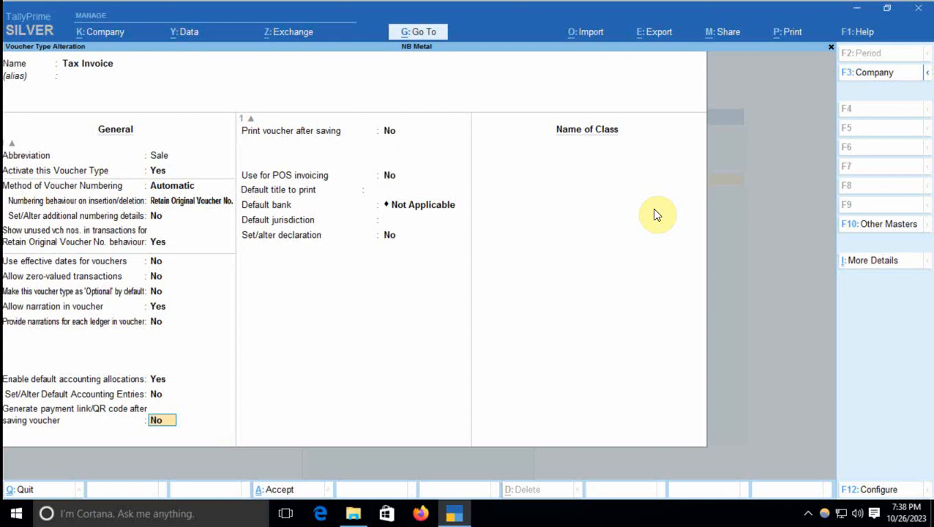
type("y")
key("Return")
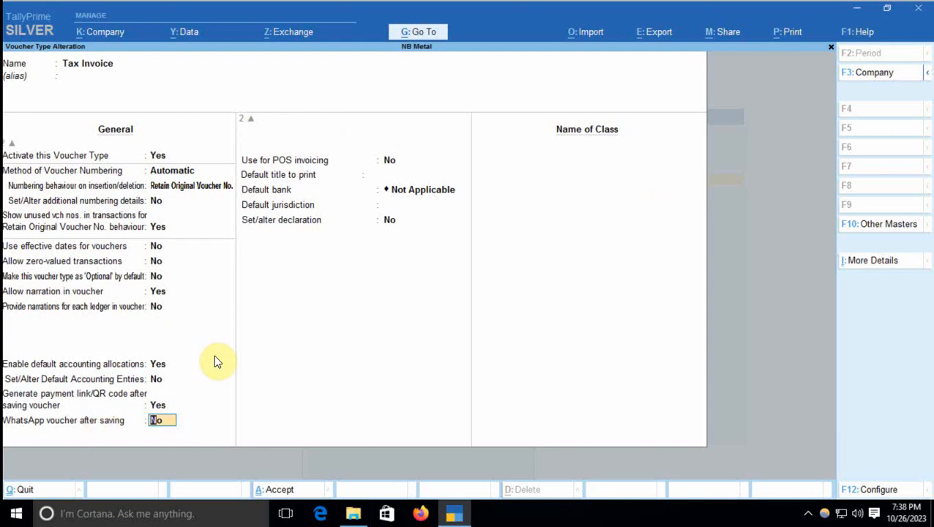
- Keep the WhatsApp and printing settings, save the Tax Invoice voucher type and return to the Gateway of Tally
key("Return")
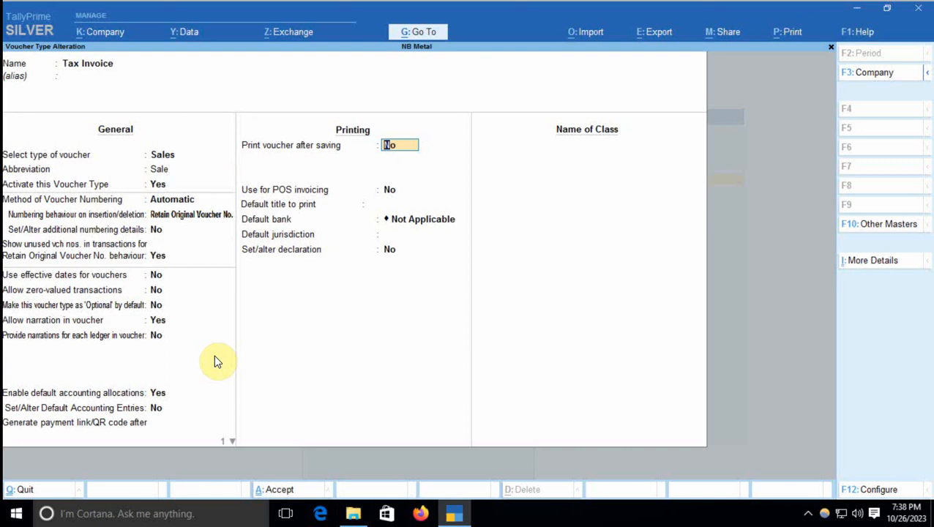
key("Return")
key("Return")
key("Return")
key("Return")
key("Return")
key("Return")
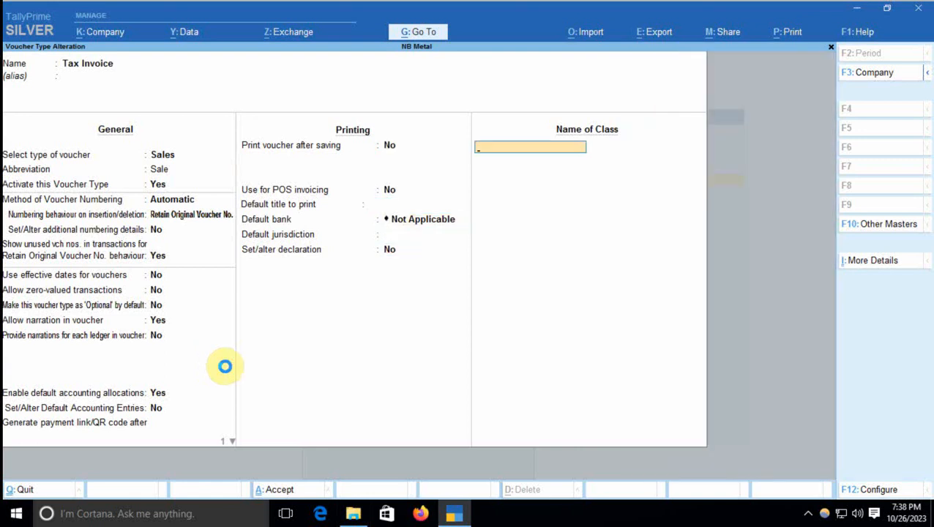
key("Return")
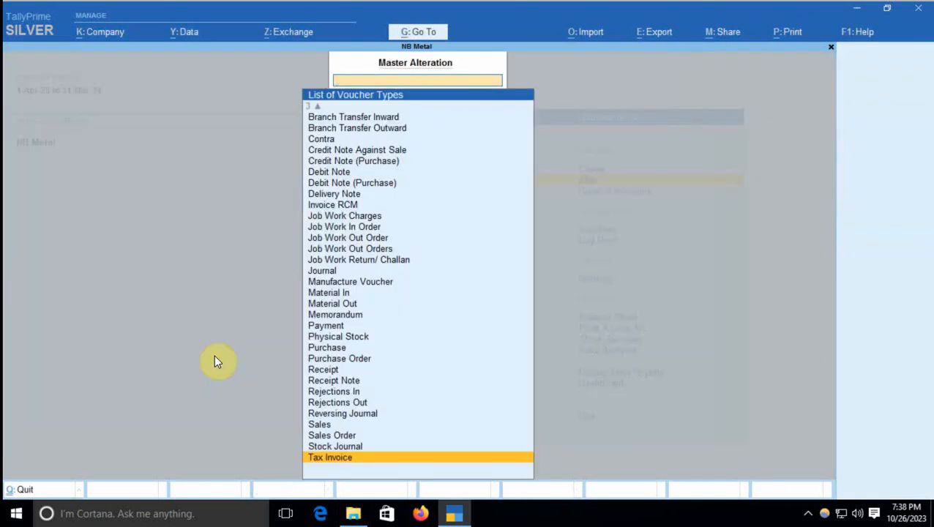
key("Escape")
key("Escape")
key("Escape")
key("Escape")
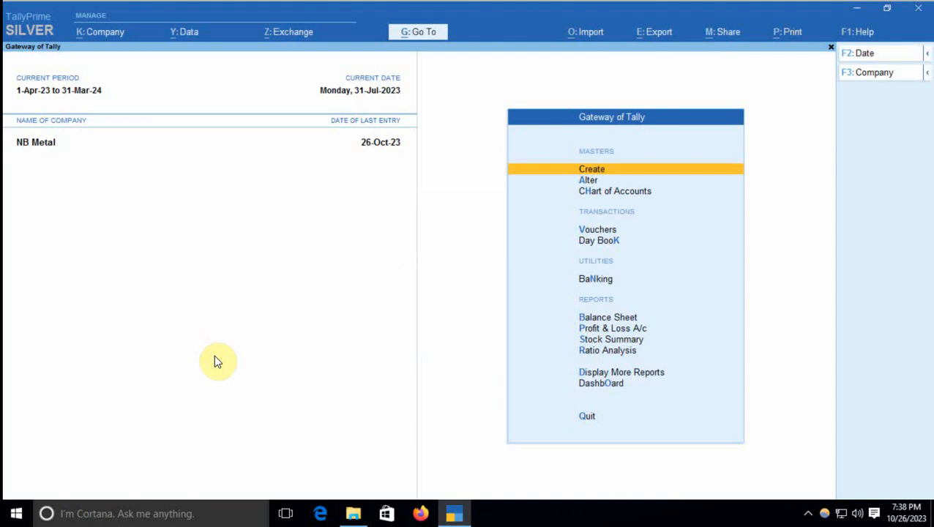
- Start a new Tax Invoice voucher and select the job worker's ledger as the party account
key("v")
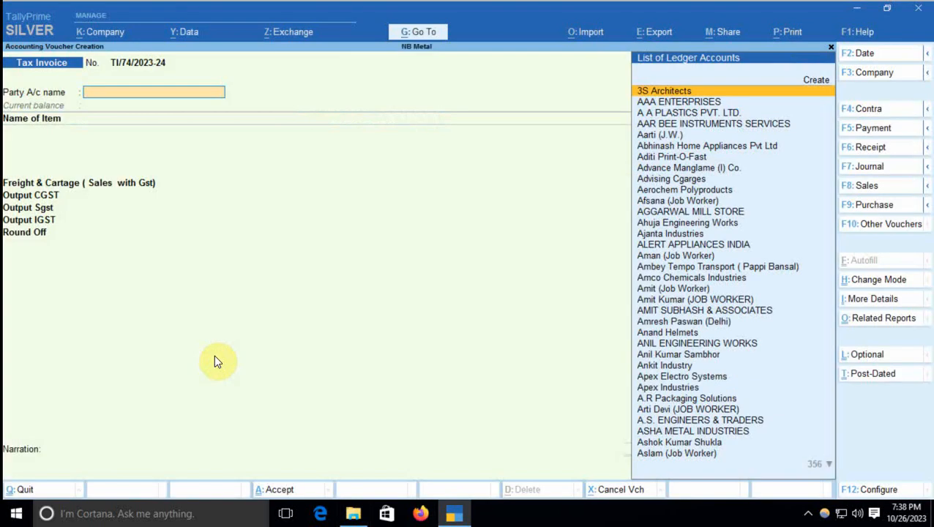
type("Amit")
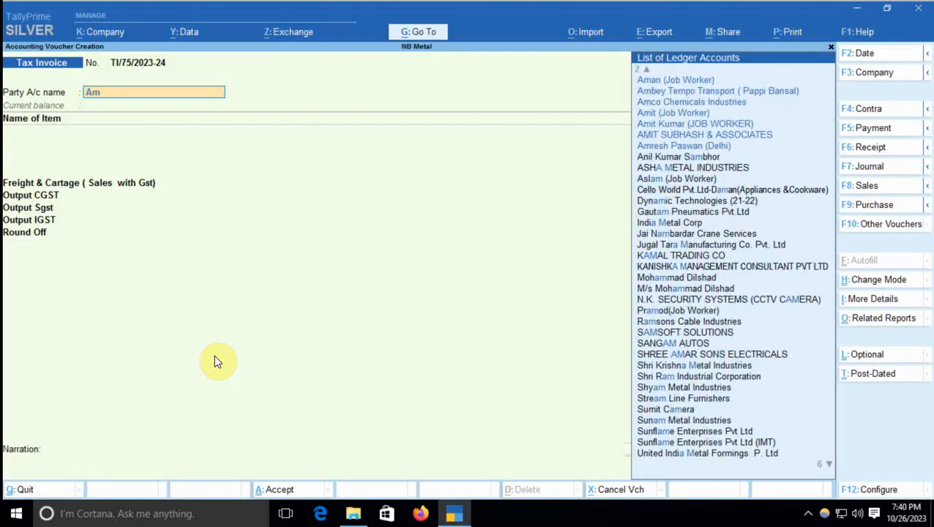
key("Return")
key("Return")
key("Return")
key("Return")
key("Return")
key("Return")
key("Return")
key("Return")
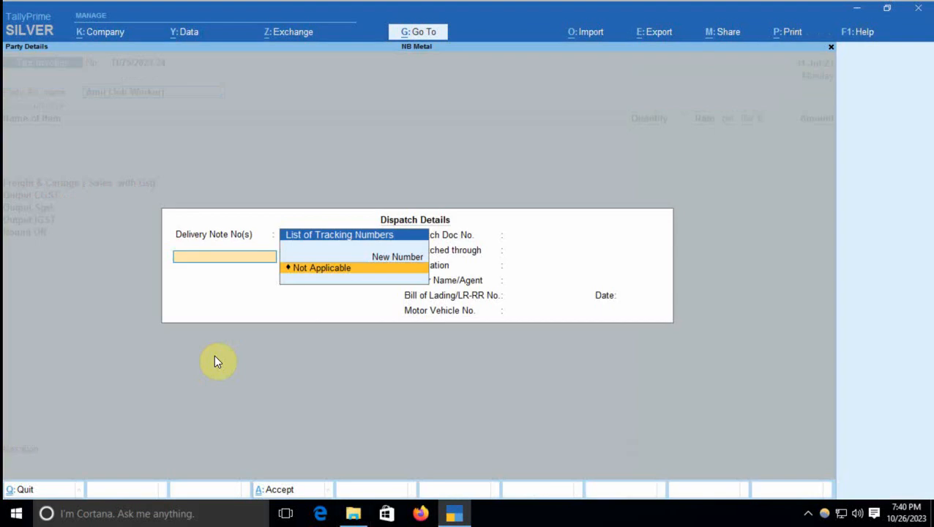
- Accept the dispatch details and the party details with Uttar Pradesh as the place of supply
key("Return")
key("Return")
key("Return")
key("Return")
key("Return")
key("Return")
key("Return")
key("Return")
key("Return")
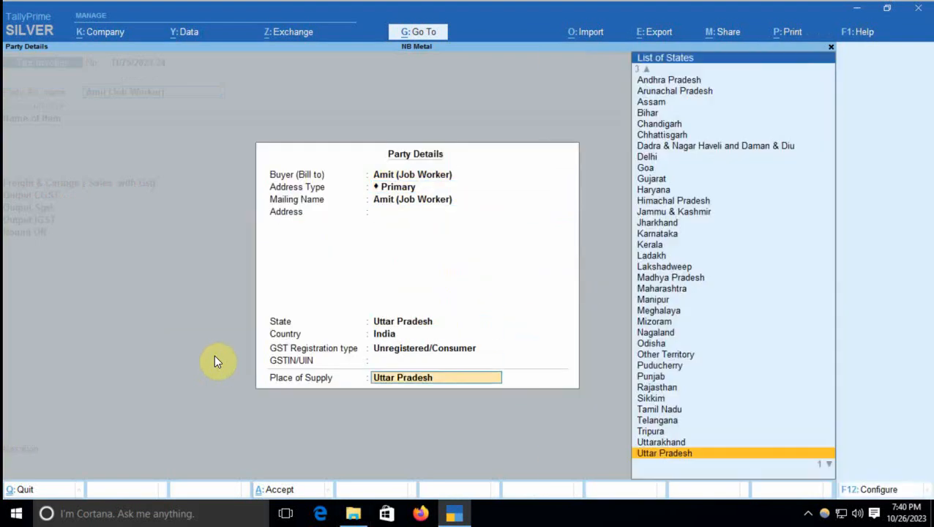
key("Return")
key("Return")
- Go back to the invoice's item line and select the stock item Pressure Cooker
key("BackSpace")
key("BackSpace")
key("BackSpace")
key("BackSpace")
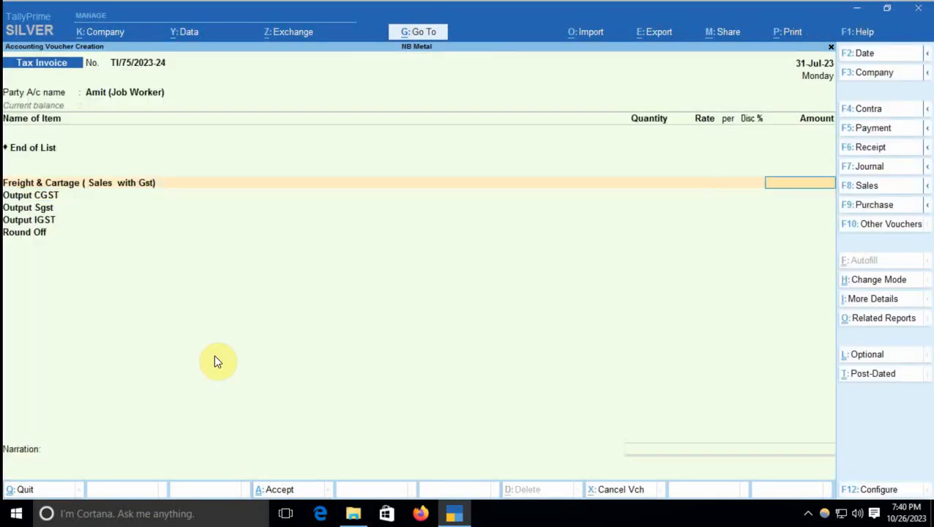
type("Pre")
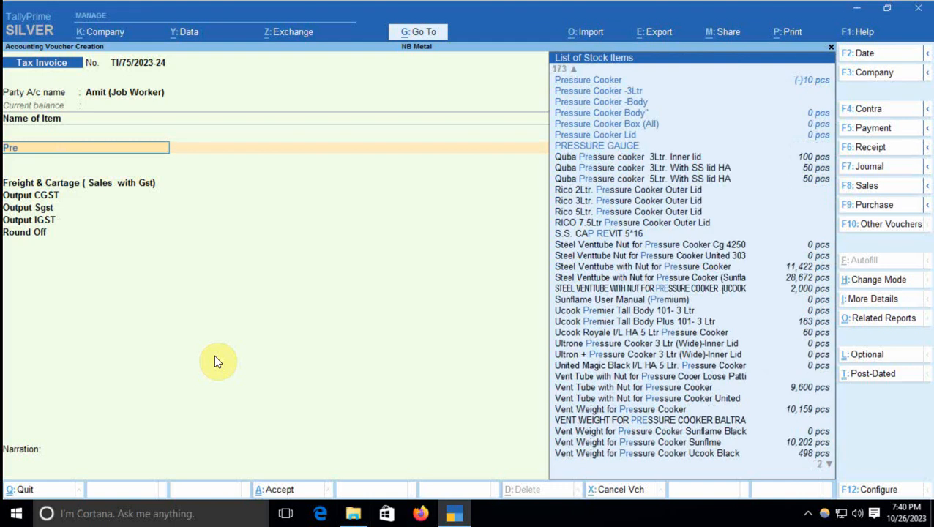
key("Down")
key("Down")
key("Down")
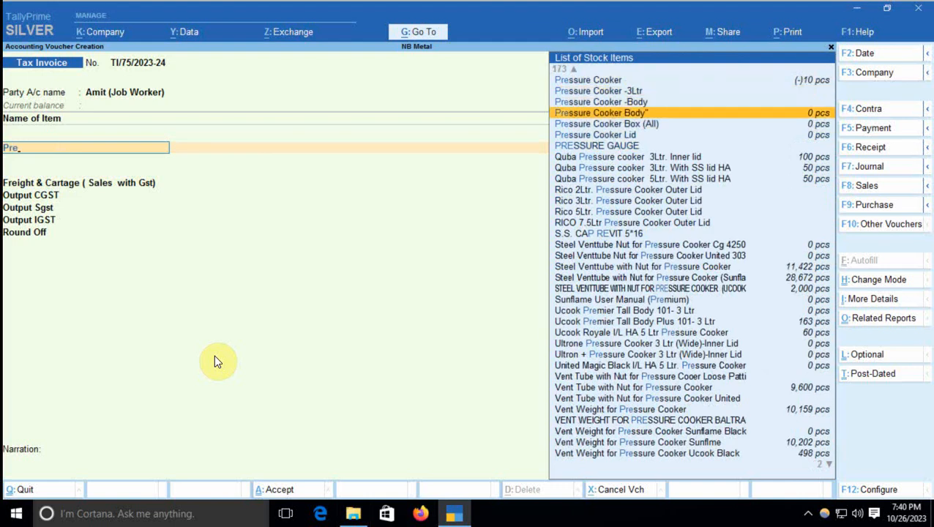
key("Down")
key("Down")
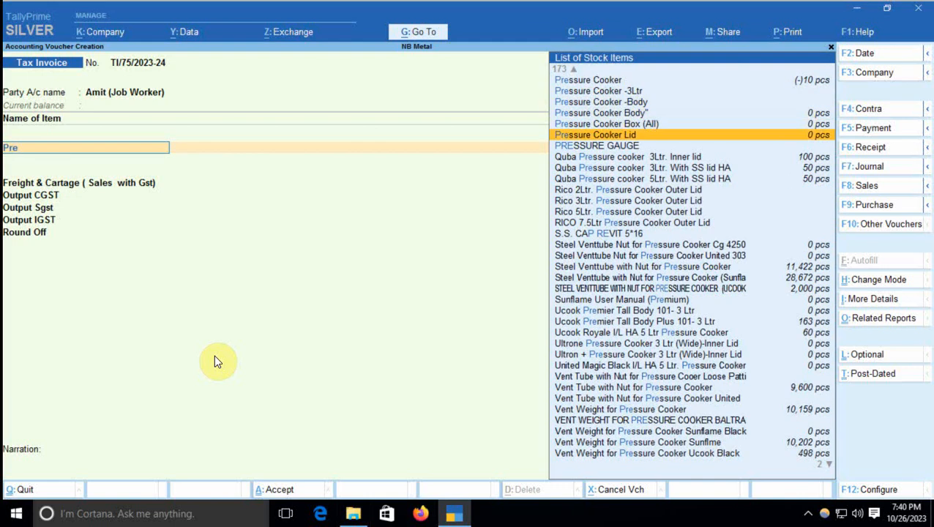
key("Up")
key("Up")
key("Up")
key("Up")
key("Up")
key("Return")
- Allocate 10 pcs of Pressure Cooker from Branch Godown at a rate of 450.00, with the tracking number Not Applicable
key("Return")
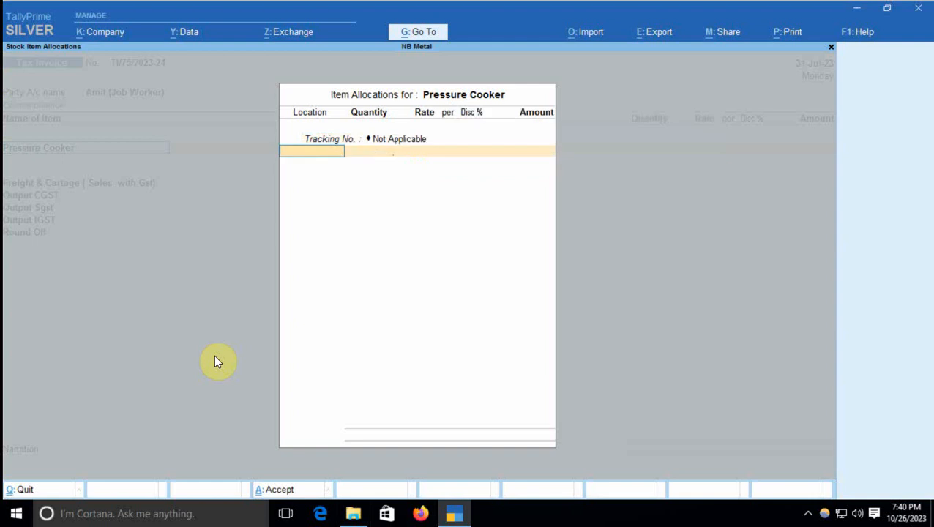
key("Return")
type("10")
key("Return")
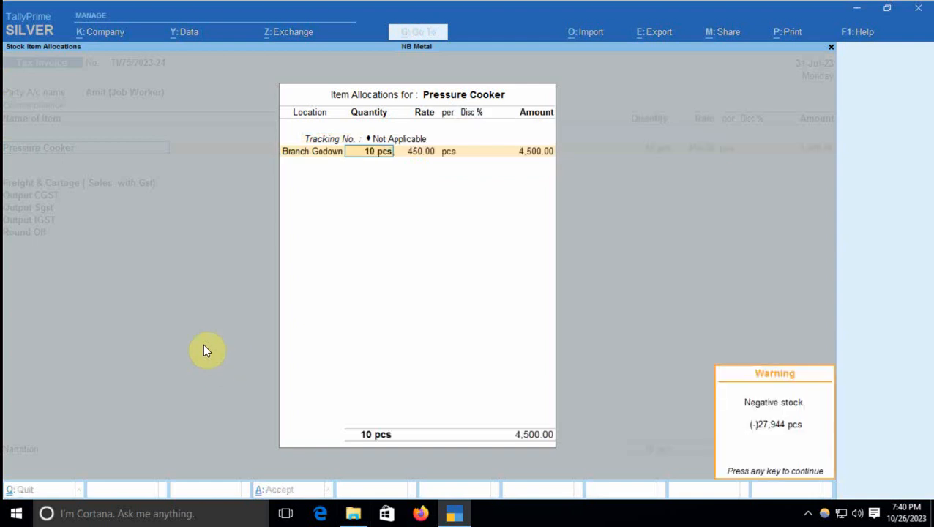
key("Return")
key("Return")
key("Return")
key("Return")
key("Return")
key("Return")
key("Return")
key("Return")
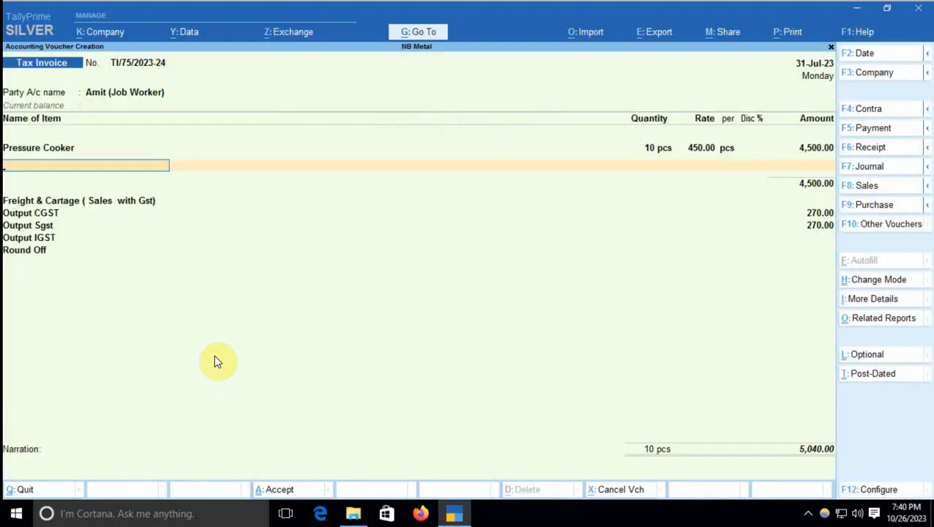
- End the item list and pass through the freight and output tax ledgers, leaving their descriptions blank
key("Return")
key("Return")
key("Return")
key("Return")
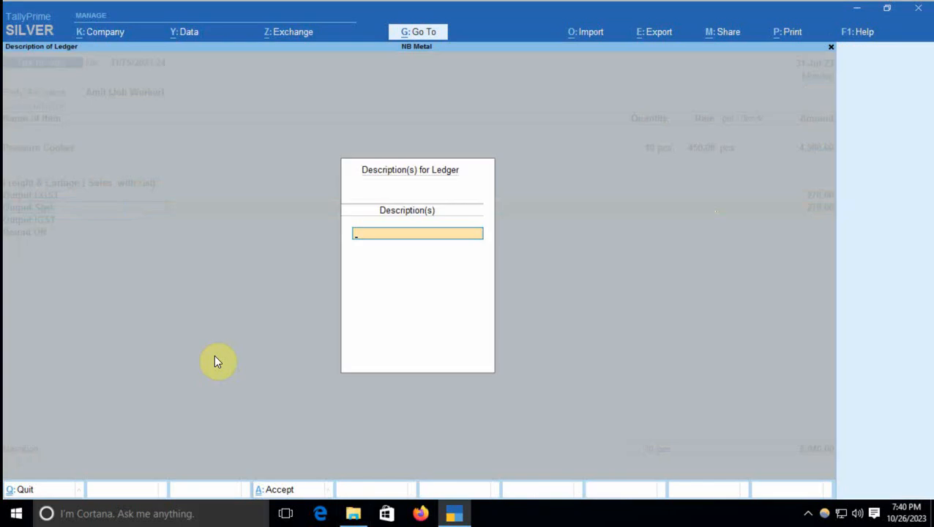
key("Return")
key("Return")
key("Return")
key("Return")
key("Return")
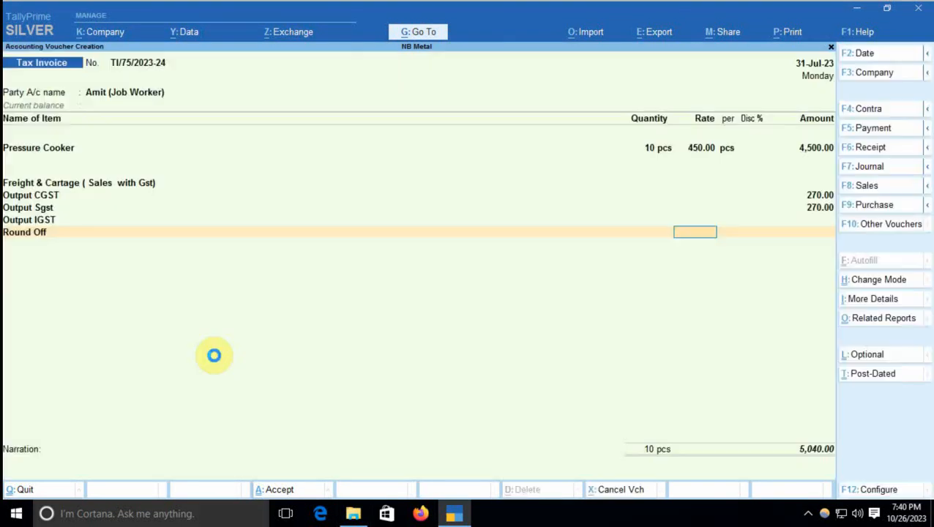
- Allocate the 5,040.00 bill to New Ref TI/75/2023-24 and save the invoice
key("Return")
key("Return")
key("Return")
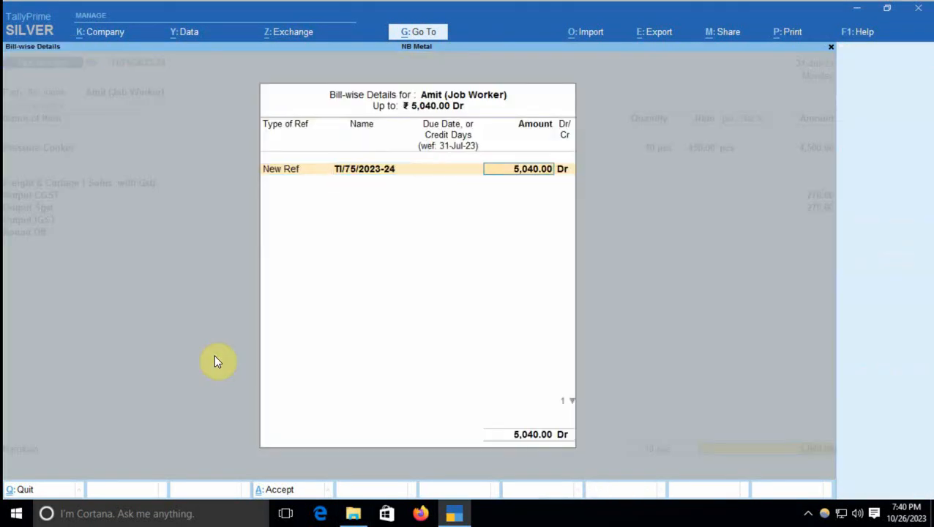
key("Return")
key("Return")
key("Return")
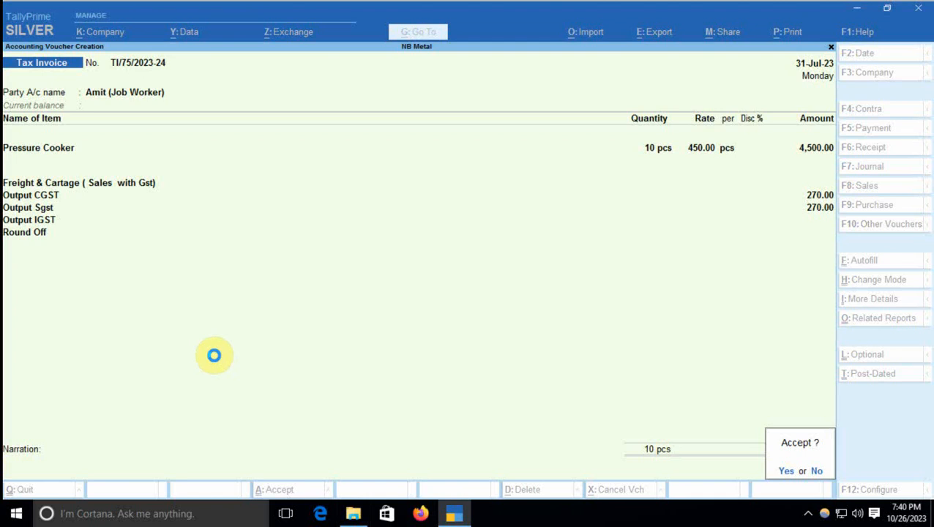
key("Return")
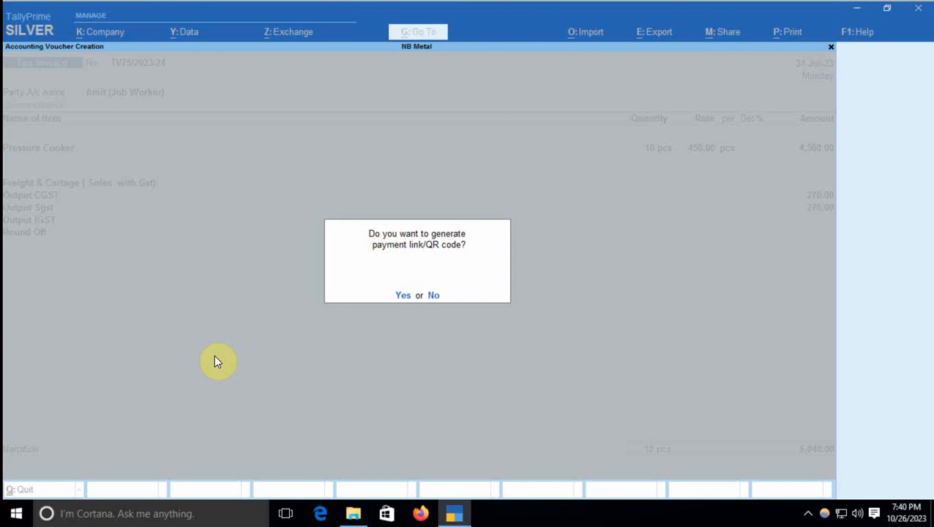
- Generate the payment link/QR code for the saved invoice with merchant profile NB Metal and an amount of 5,040.00
key("Return")
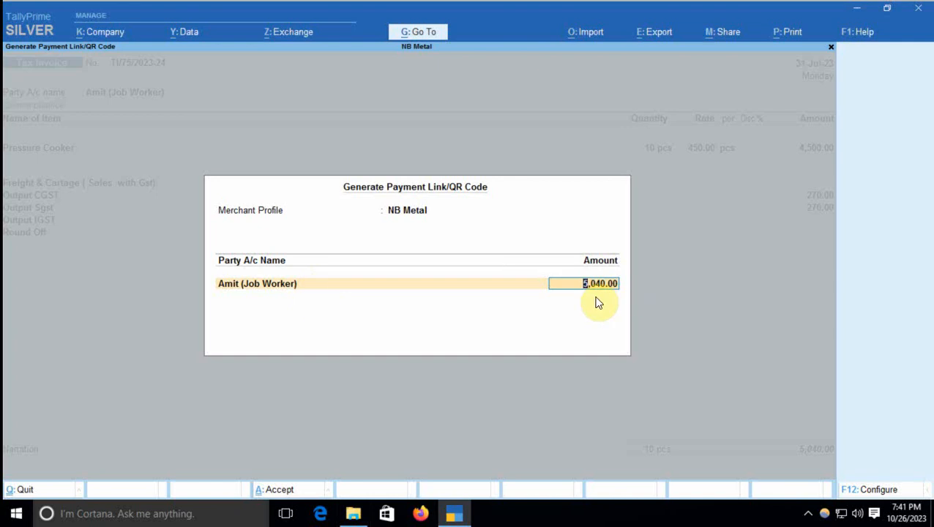
key("Return")
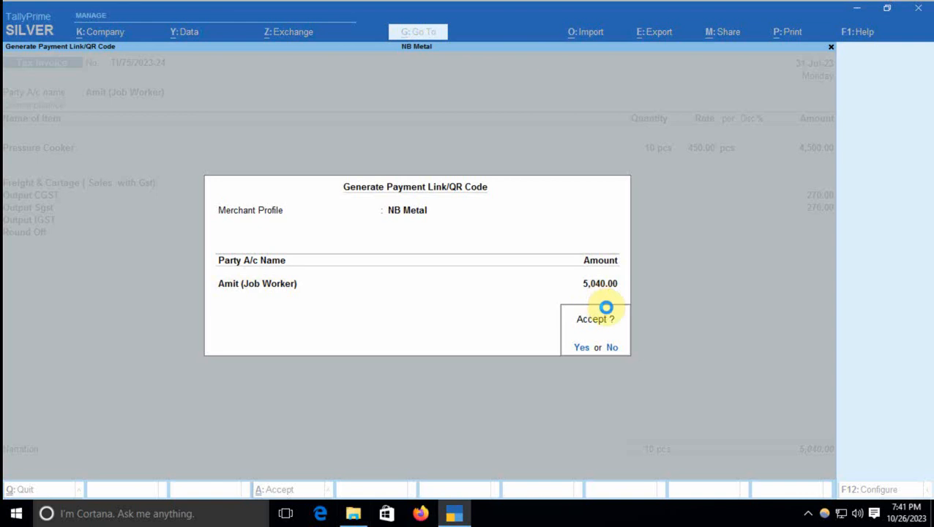
left_click(607, 307)
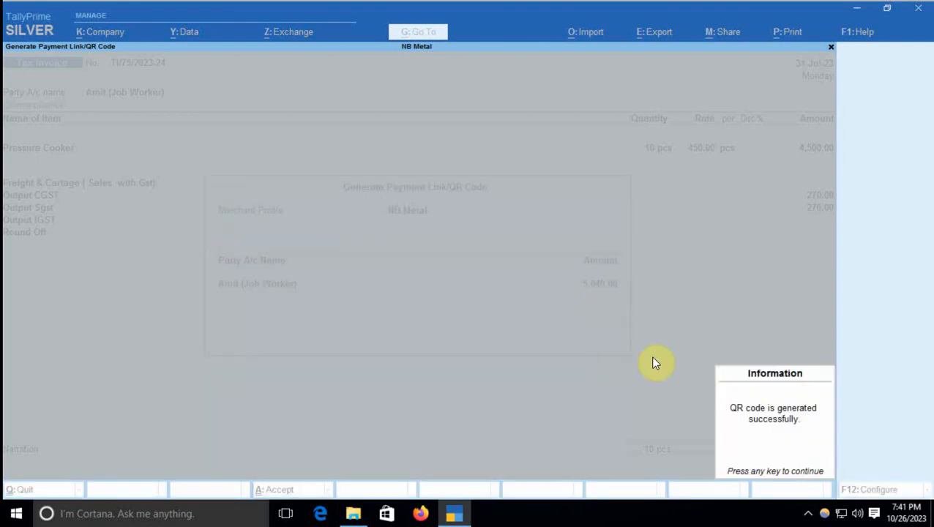
key("Return")
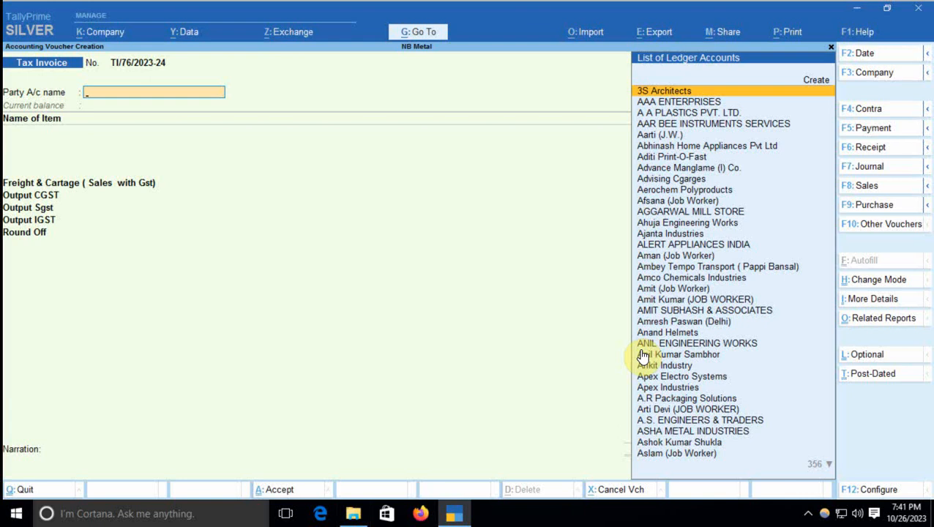
- Reopen the saved tax invoice TI/75/2023-24 and display its print preview enlarged
key("Page_Up")
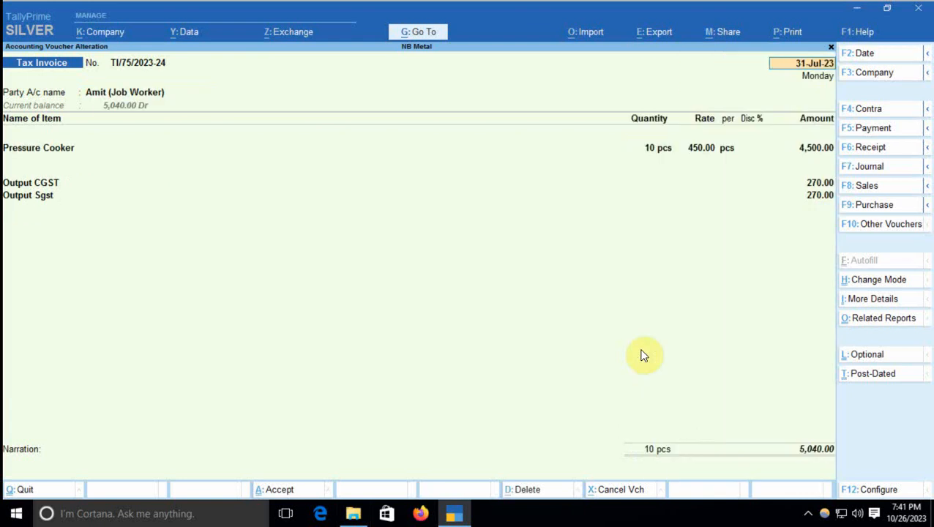
key("alt+p")
key("Return")
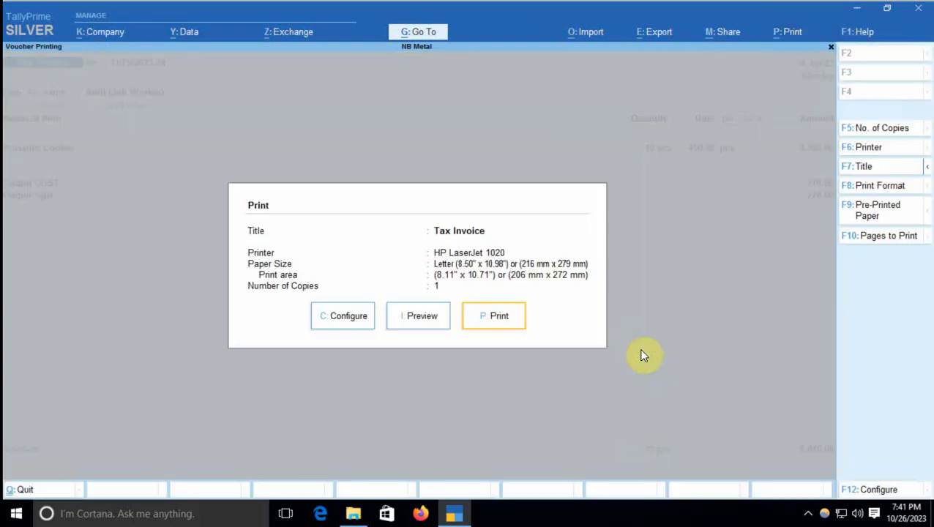
key("i")
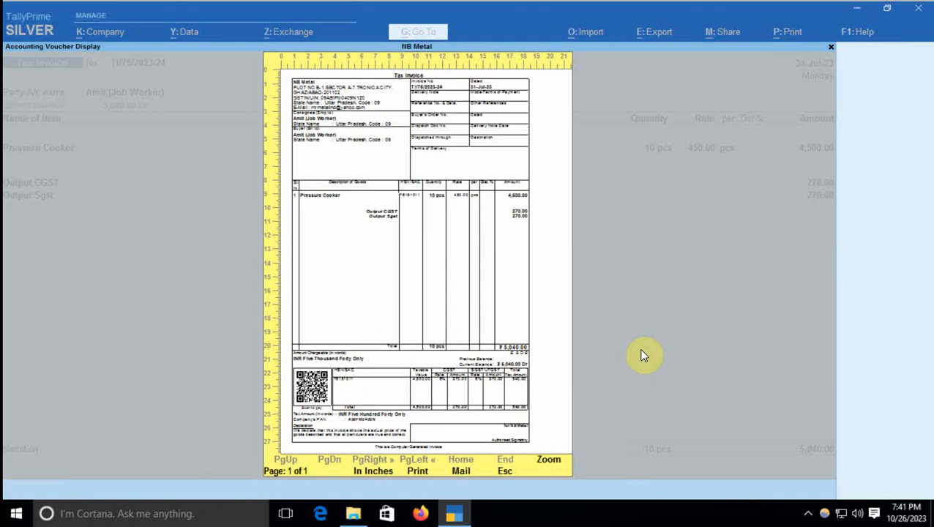
key("alt+z")
- Examine the previewed tax invoice from header to footer, including the Scan to pay QR code beside the tax summary
scroll(400, 313, "down", 2)
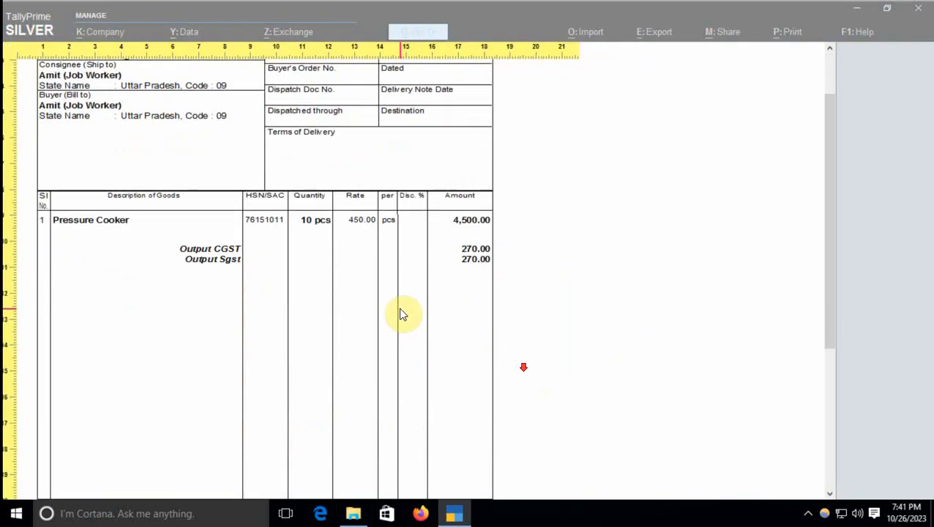
scroll(399, 313, "down", 5)
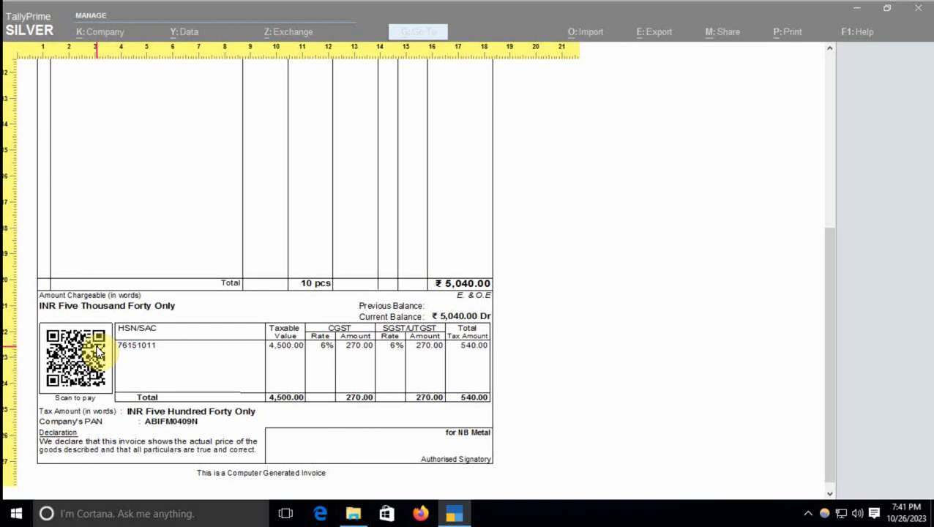
scroll(120, 381, "up", 5)
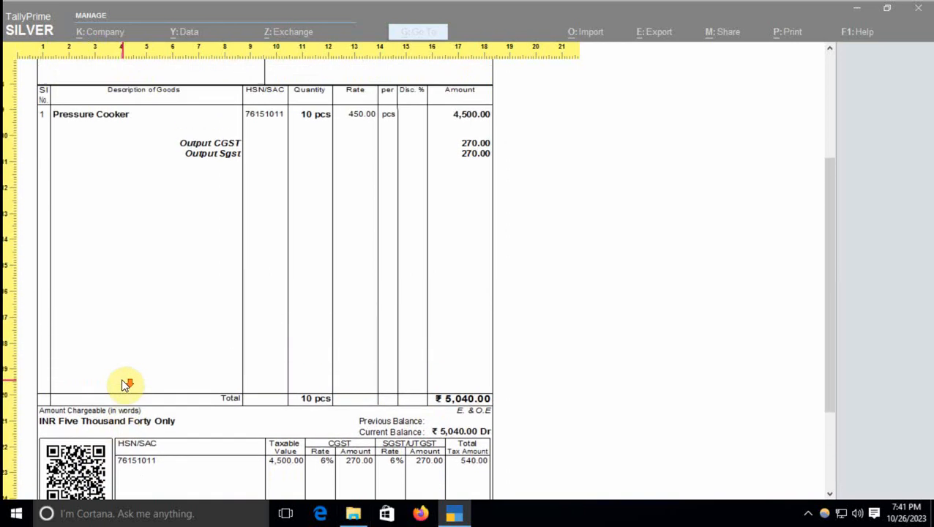
scroll(126, 384, "up", 3)
scroll(128, 382, "down", 4)
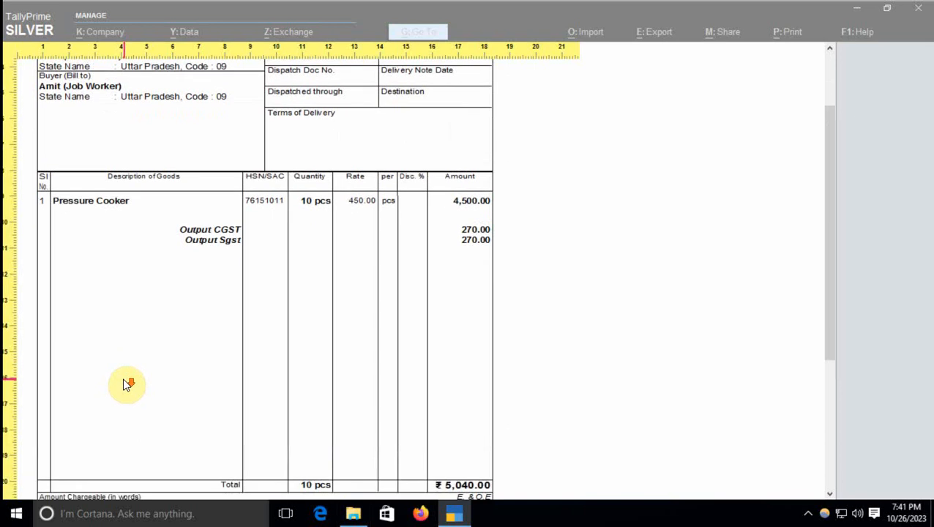
scroll(127, 383, "down", 4)
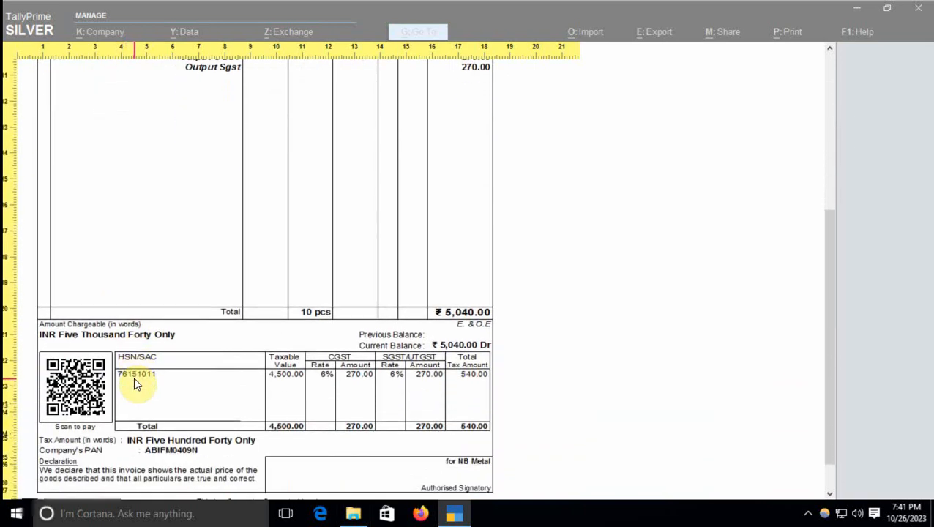
scroll(146, 382, "up", 9)
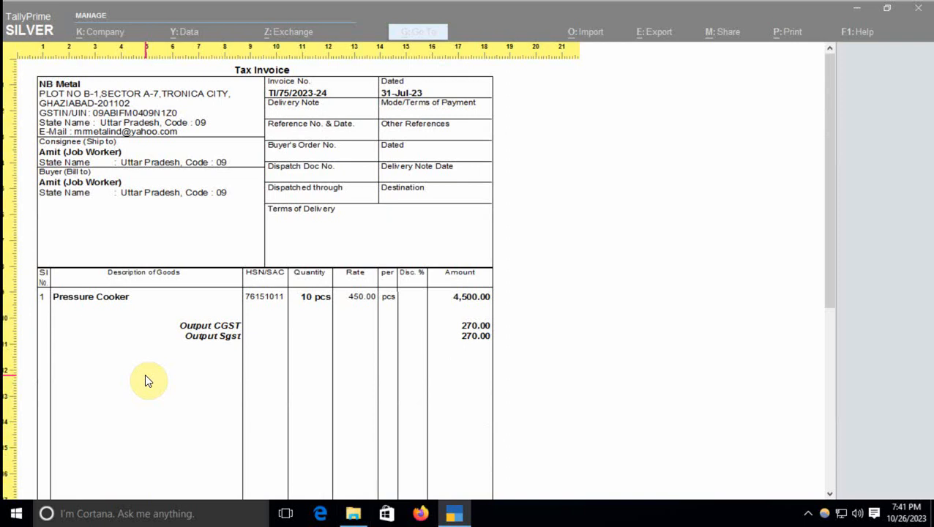
- Close the print preview and the invoice without printing, and return to the Gateway of Tally
key("Escape")
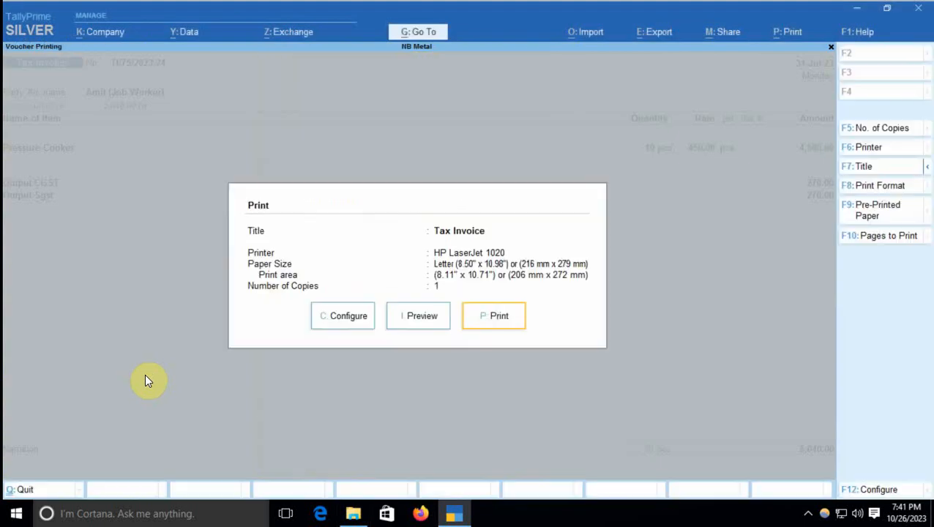
key("Escape")
key("Escape")
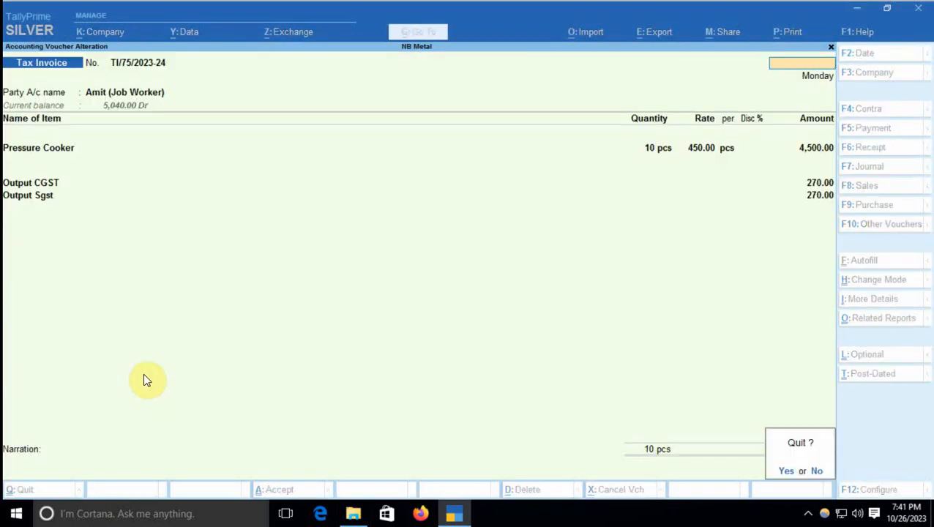
key("Escape")
key("Escape")
key("Escape")
key("Escape")
key("Escape")
key("Escape")
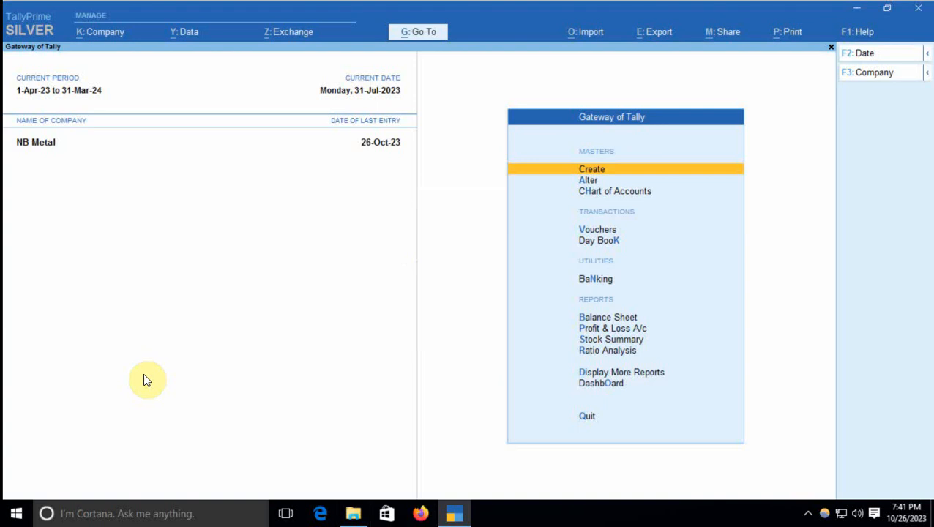